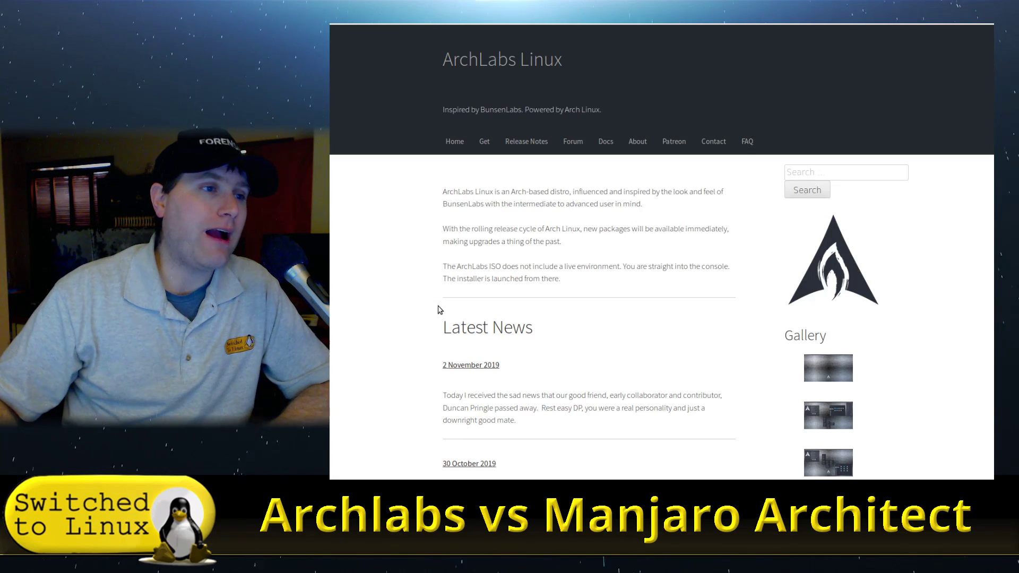
# - Scroll through the ArchLabs news, then switch to the Manjaro downloads tab showing XFCE
pyautogui.scroll(-3, 726, 189)
pyautogui.scroll(-2, 790, 230)
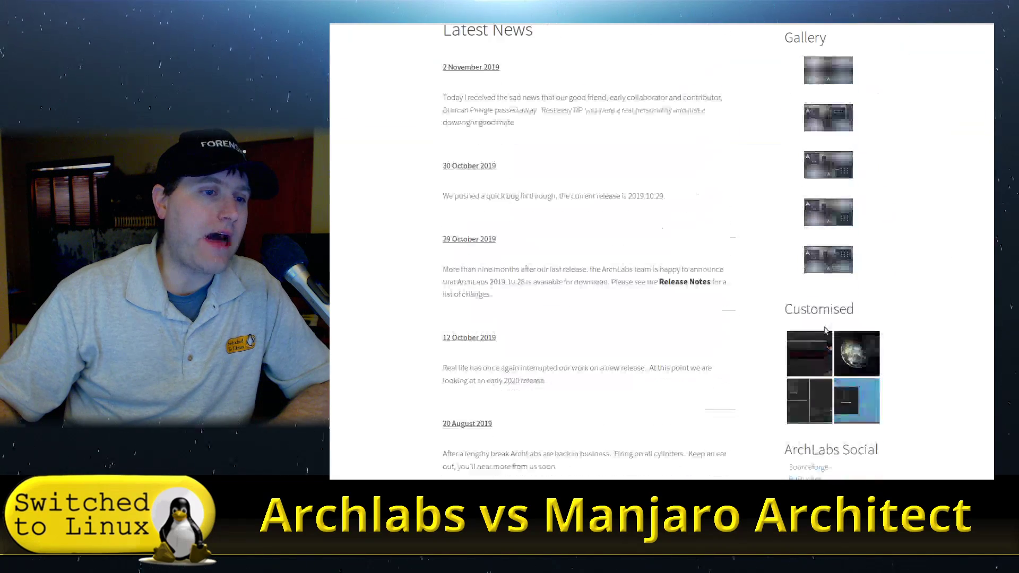
pyautogui.scroll(5, 505, 230)
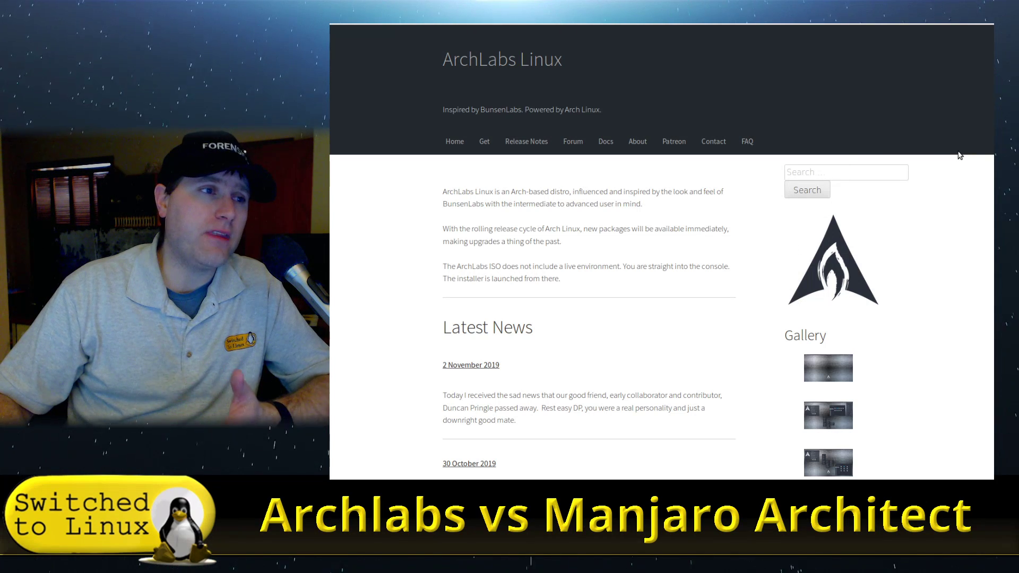
pyautogui.hotkey('ctrl', 'Tab')
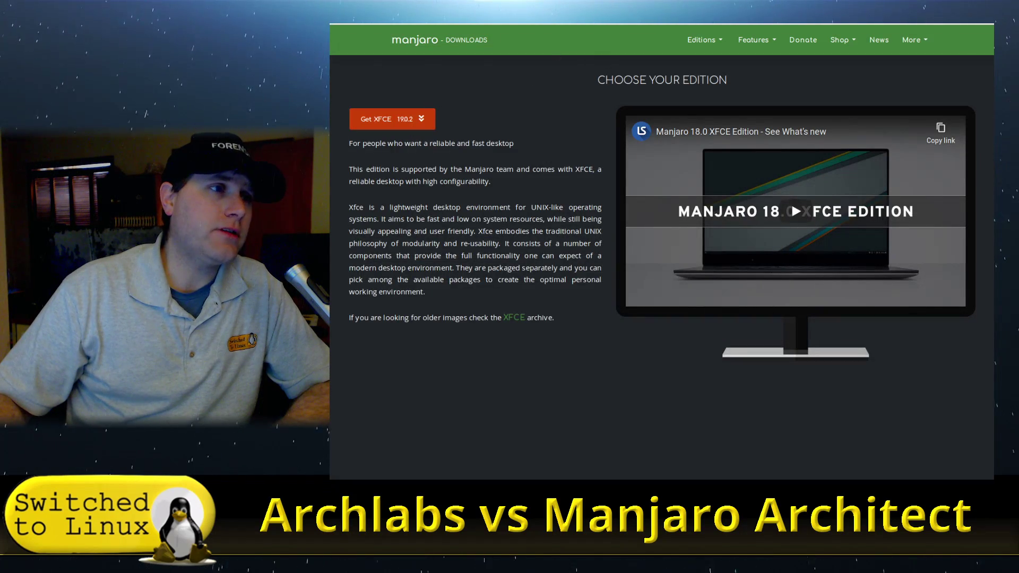
# - Scroll down the Manjaro downloads page to the Manjaro Architect 19.0 download
pyautogui.scroll(-20, 451, 79)
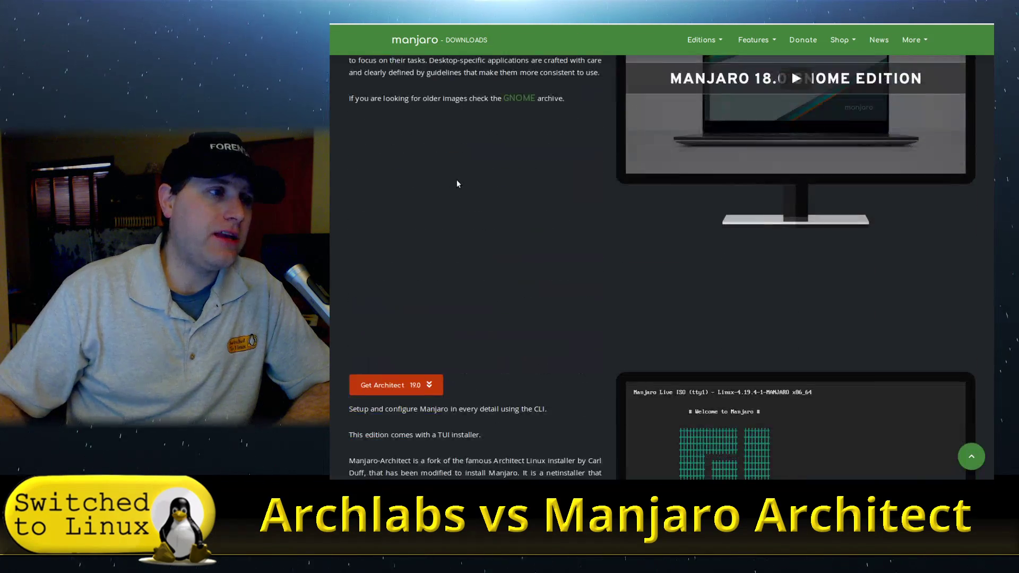
pyautogui.scroll(-5, 457, 184)
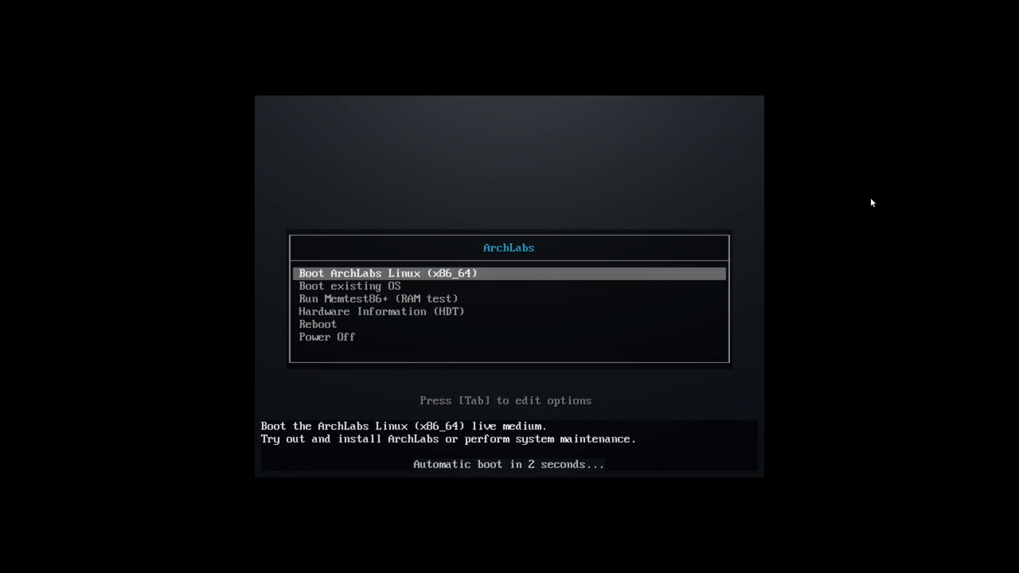
# - Halt the auto-boot countdown, browse the boot entries, and boot ArchLabs Linux (x86_64)
pyautogui.press('Down')
pyautogui.press('Down')
pyautogui.press('Down')
pyautogui.press('Down')
pyautogui.press('Down')
pyautogui.press('Up')
pyautogui.press('Up')
pyautogui.press('Up')
pyautogui.press('Up')
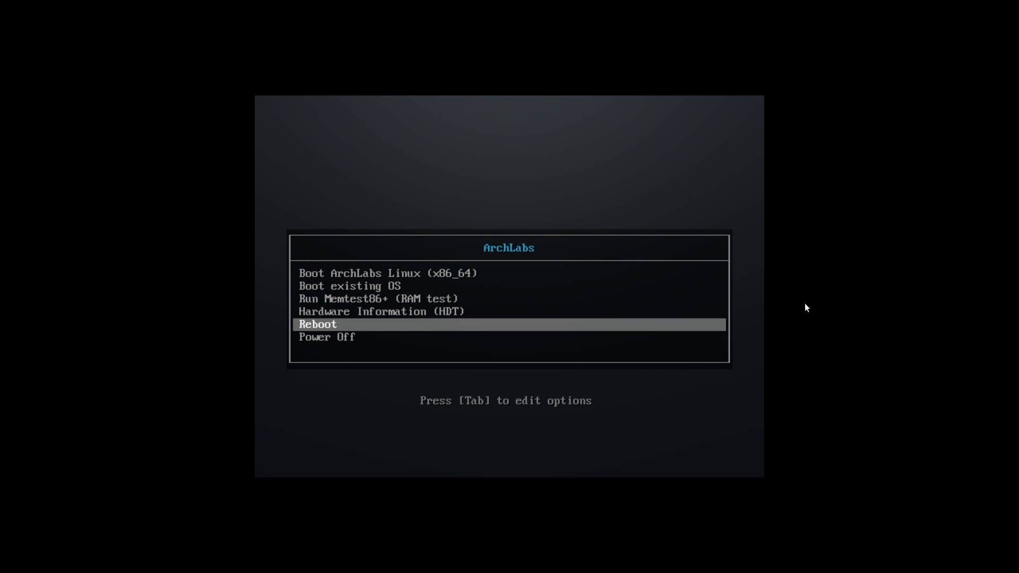
pyautogui.press('Up')
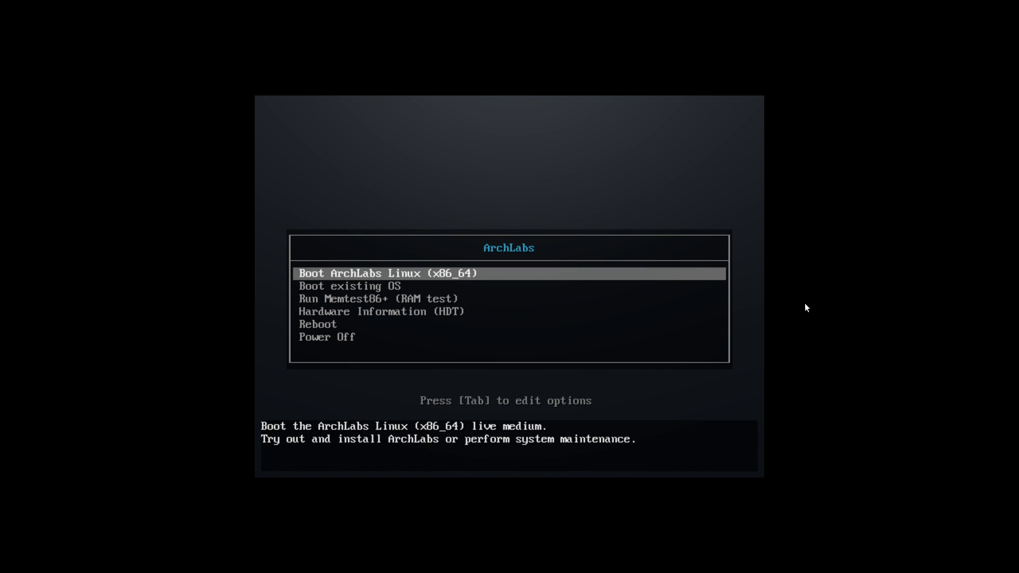
pyautogui.press('Down')
pyautogui.press('Down')
pyautogui.press('Down')
pyautogui.press('Up')
pyautogui.press('Up')
pyautogui.press('Up')
pyautogui.press('Return')
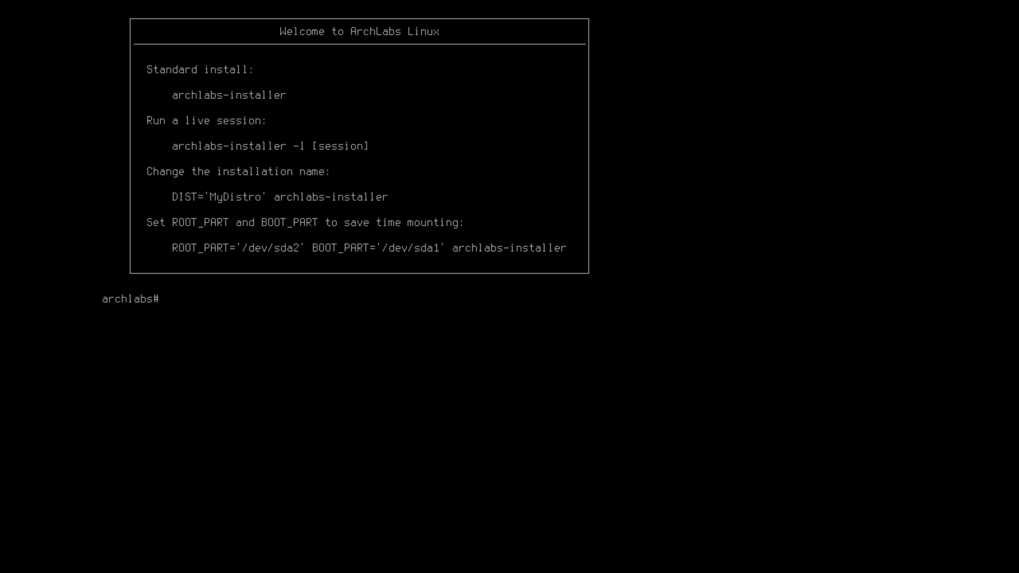
# - Run archlabs-installer -l, dismiss the welcome message, and keep the us keyboard layout
pyautogui.write('arch')
pyautogui.press('Tab')
pyautogui.press('Tab')
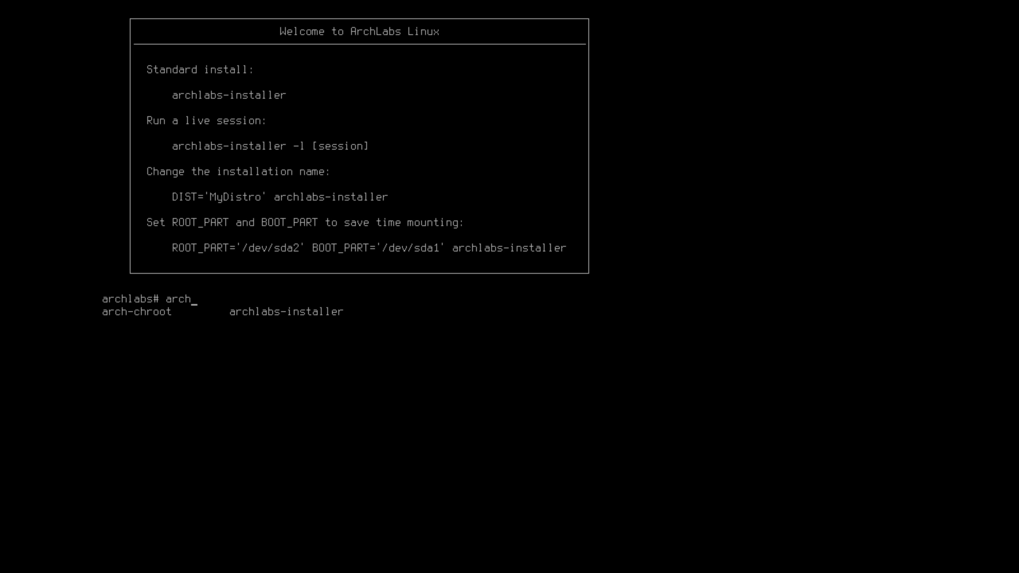
pyautogui.write('la')
pyautogui.press('Tab')
pyautogui.write('-l')
pyautogui.press('Return')
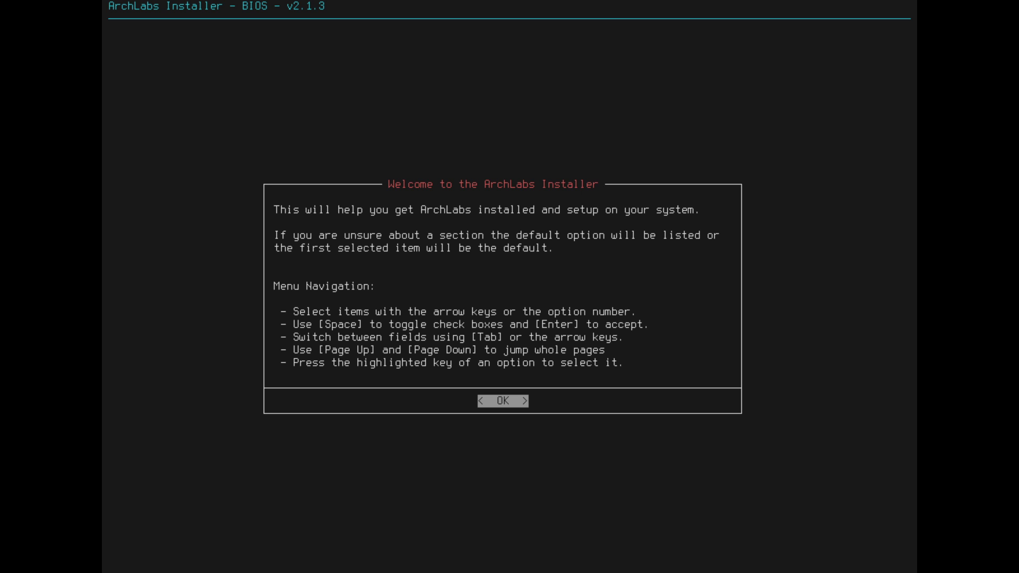
pyautogui.press('Return')
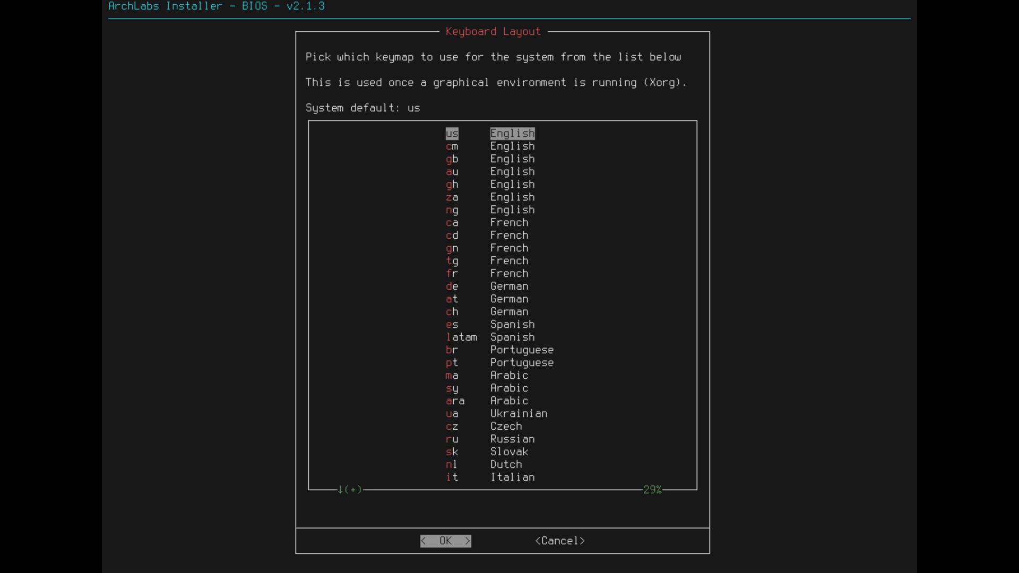
pyautogui.press('Return')
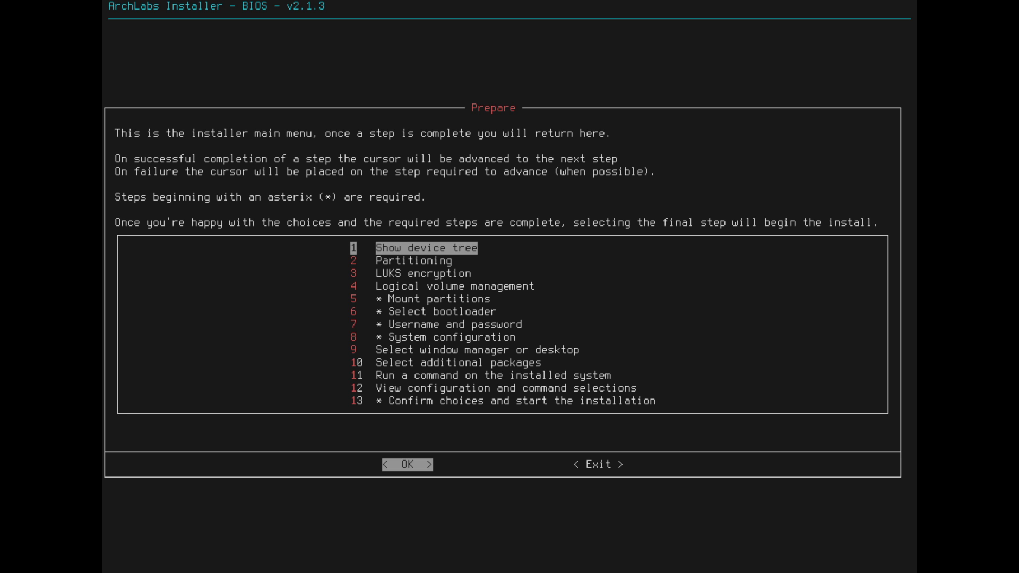
# - Check the device tree, then auto-partition /dev/sda into 512M boot and 39.7G ext4 root
pyautogui.press('Return')
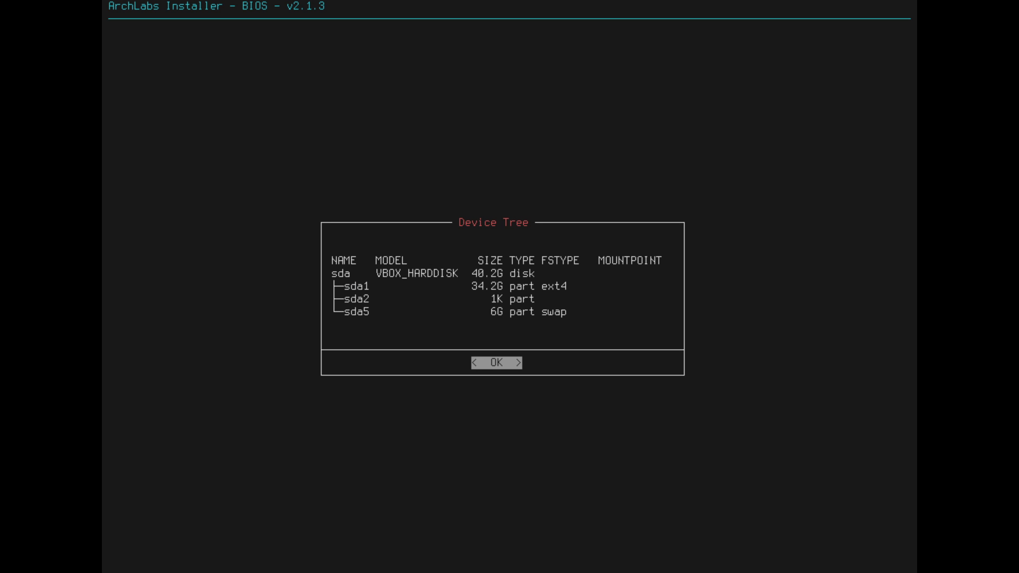
pyautogui.press('Return')
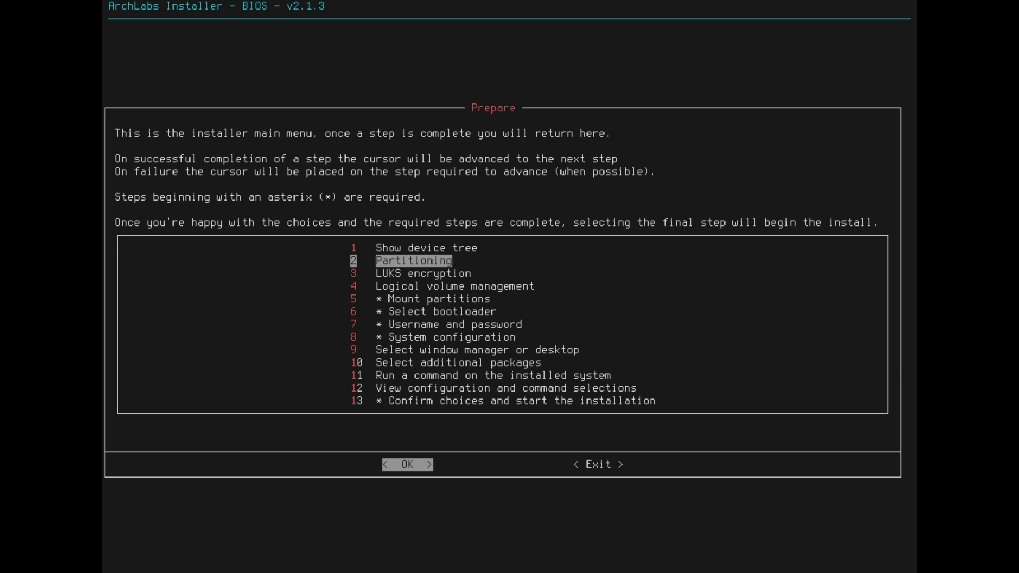
pyautogui.press('Return')
pyautogui.press('Return')
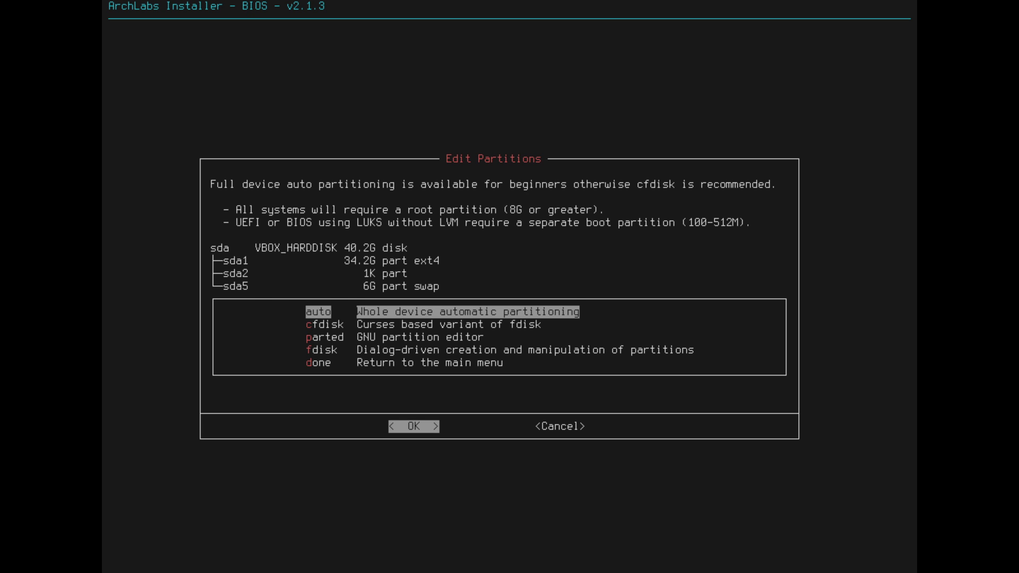
pyautogui.press('Return')
pyautogui.press('Return')
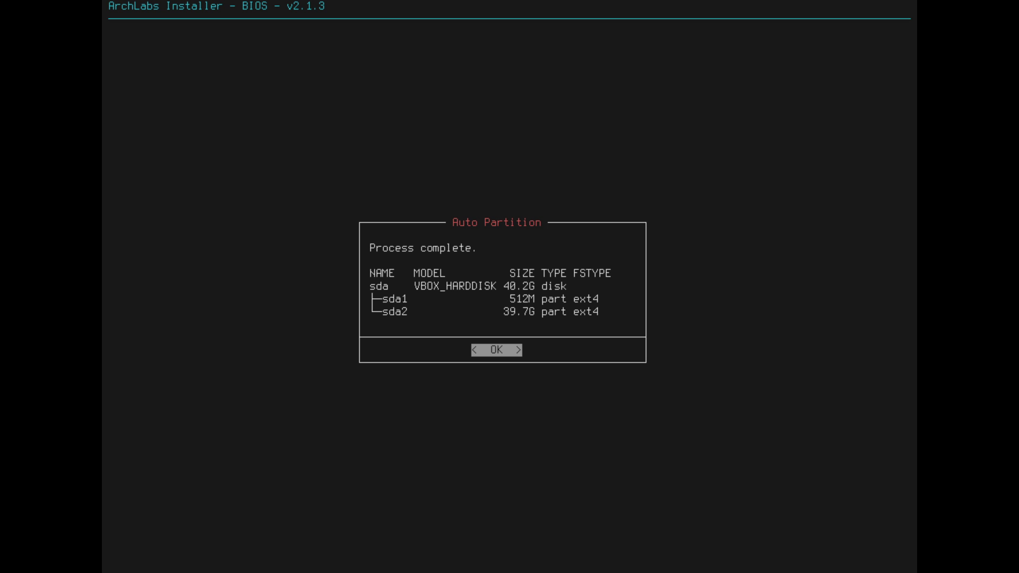
pyautogui.press('Return')
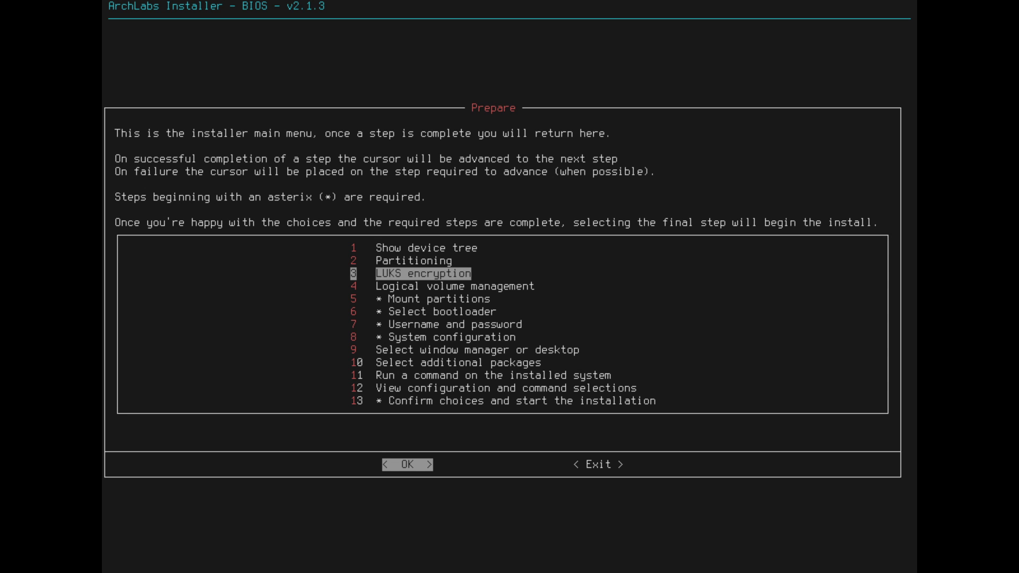
# - Skip logical volume management by cancelling without creating any volumes
pyautogui.press('Down')
pyautogui.press('Return')
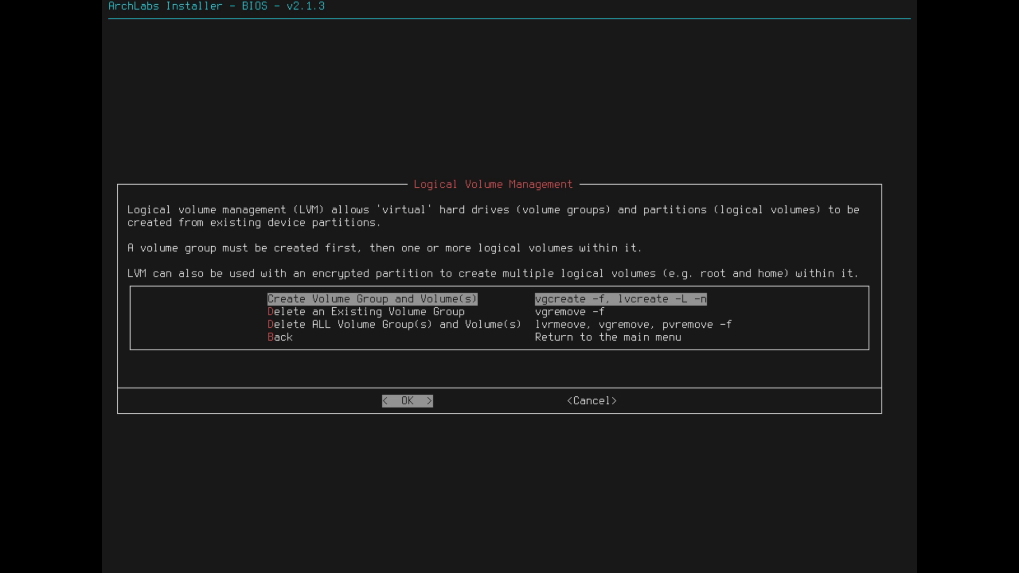
pyautogui.press('Tab')
pyautogui.press('Return')
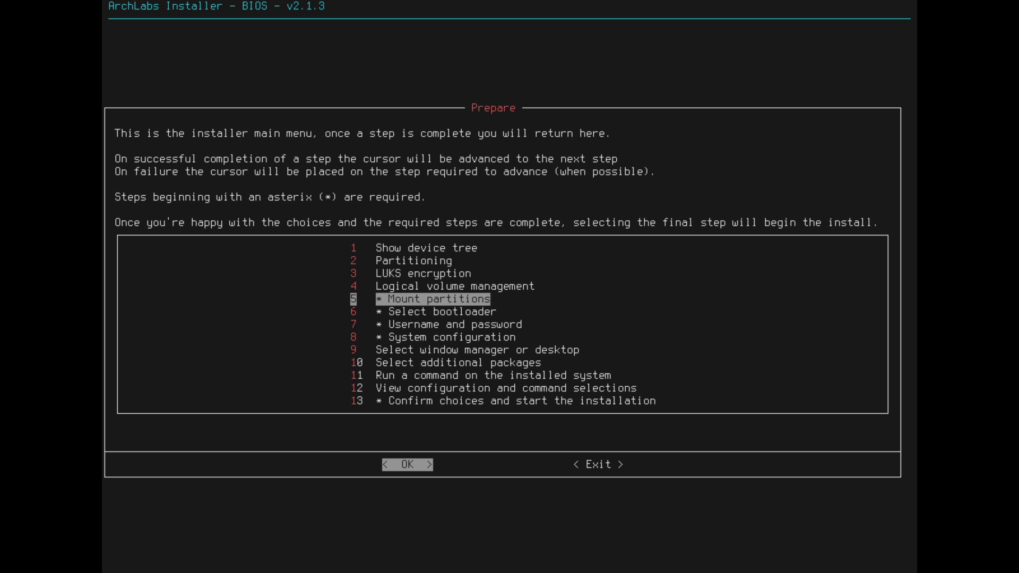
# - Mount the partitions using a 5992M swapfile instead of no swap
pyautogui.press('Return')
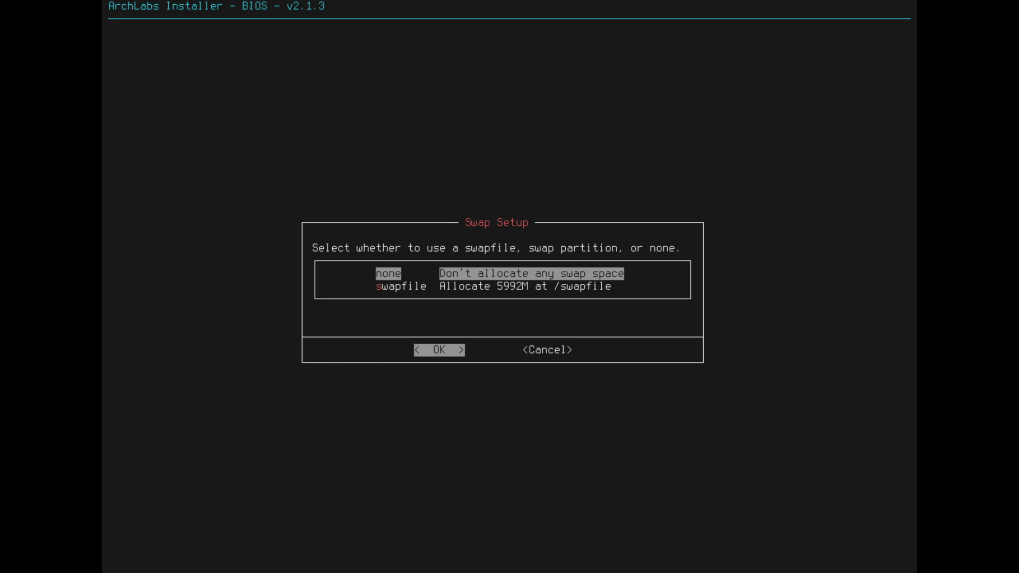
pyautogui.press('Down')
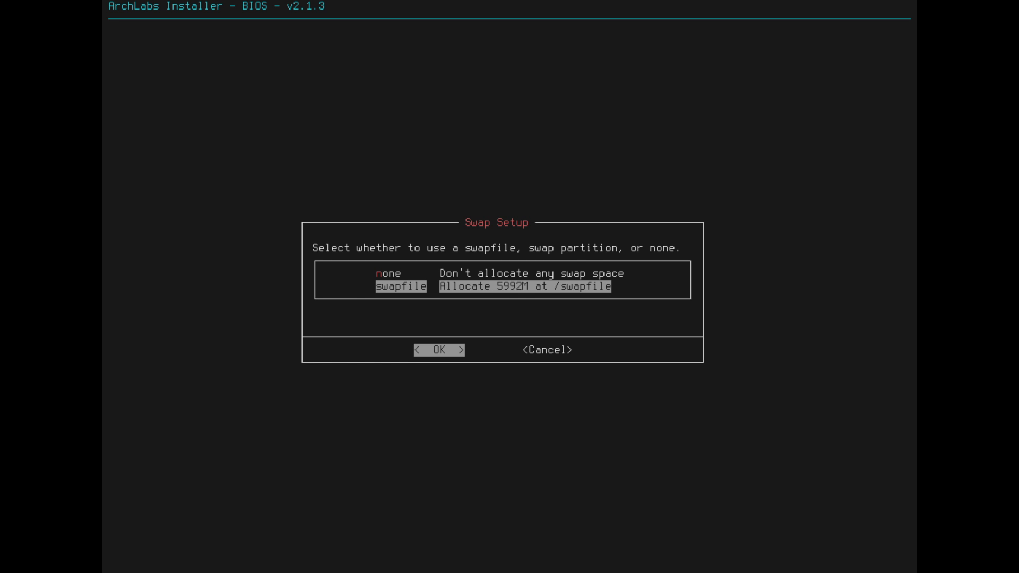
pyautogui.press('Return')
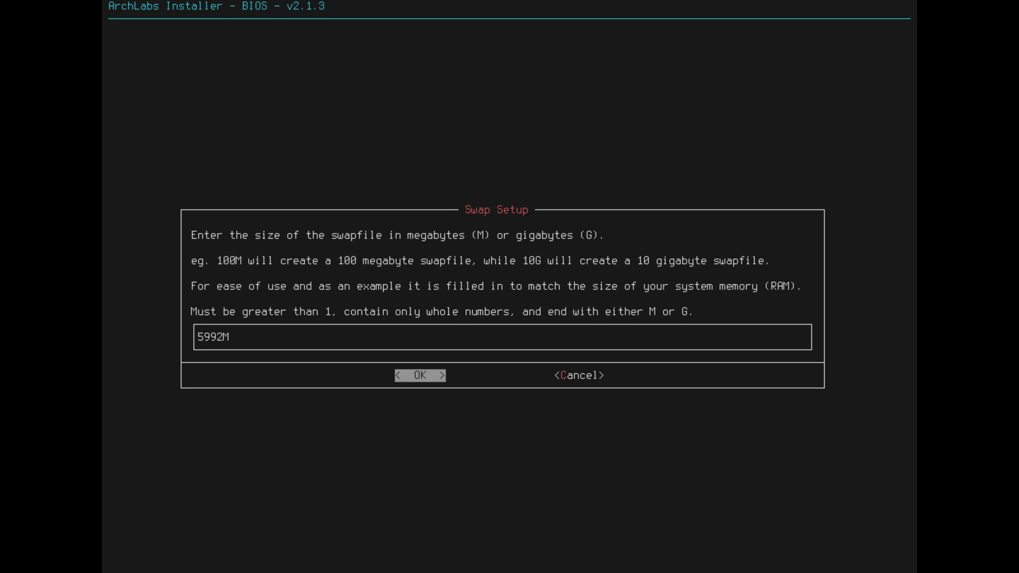
pyautogui.press('Return')
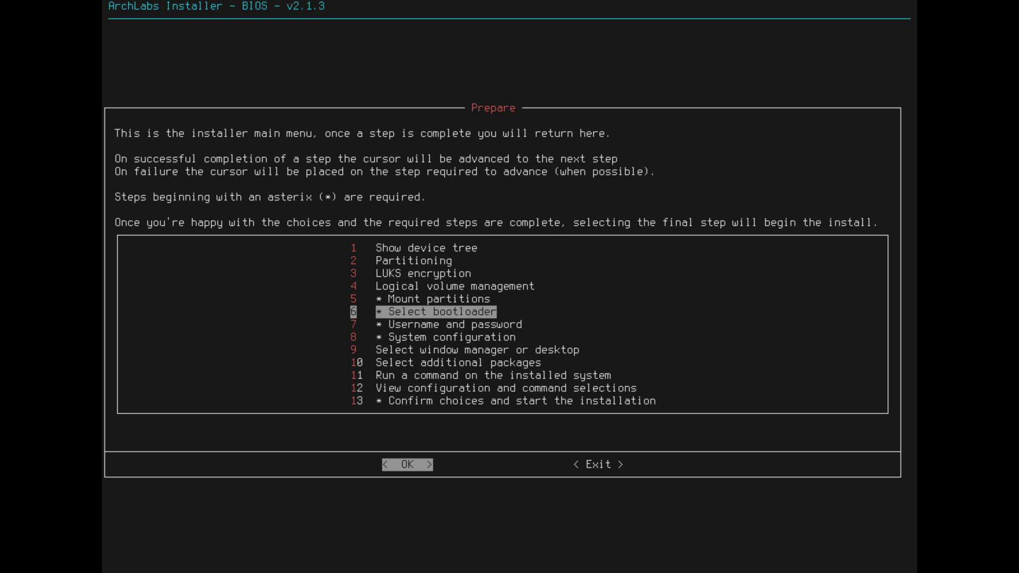
# - Choose grub rather than syslinux as the bootloader
pyautogui.press('Return')
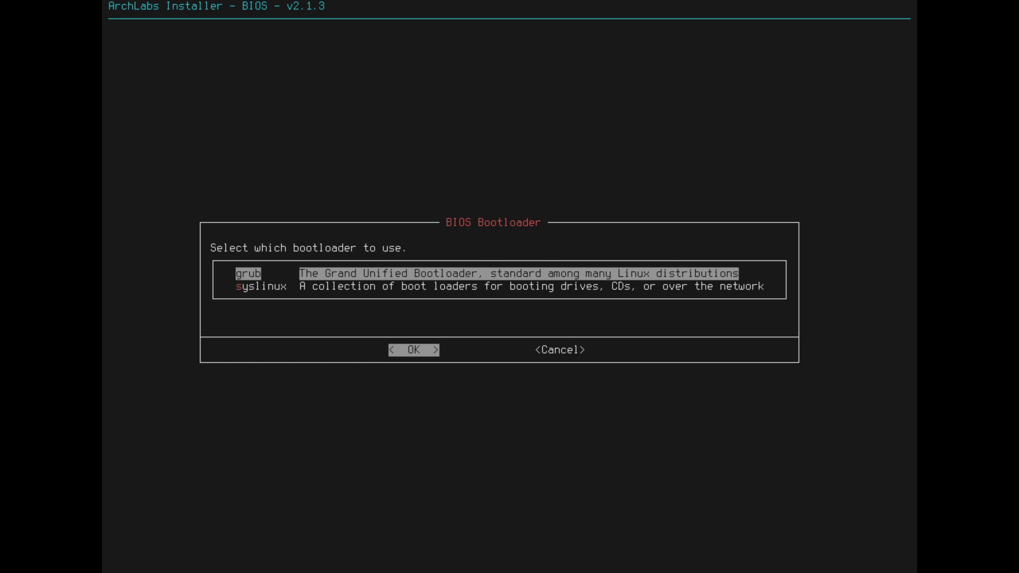
pyautogui.press('Down')
pyautogui.press('Up')
pyautogui.press('Down')
pyautogui.press('Up')
pyautogui.press('Return')
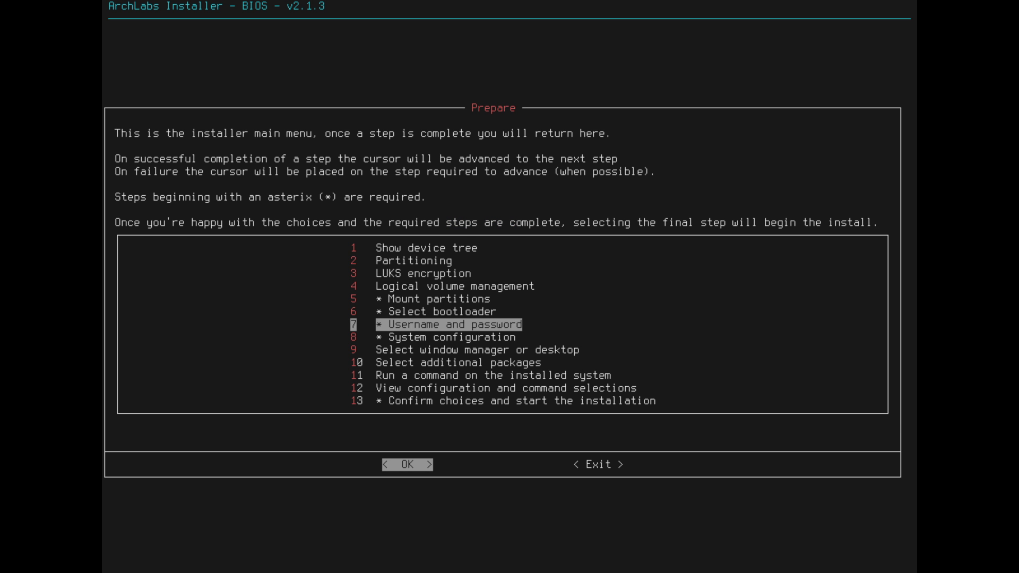
# - Create the user account with a username and password, leaving the root password empty
pyautogui.press('Return')
pyautogui.write('a')
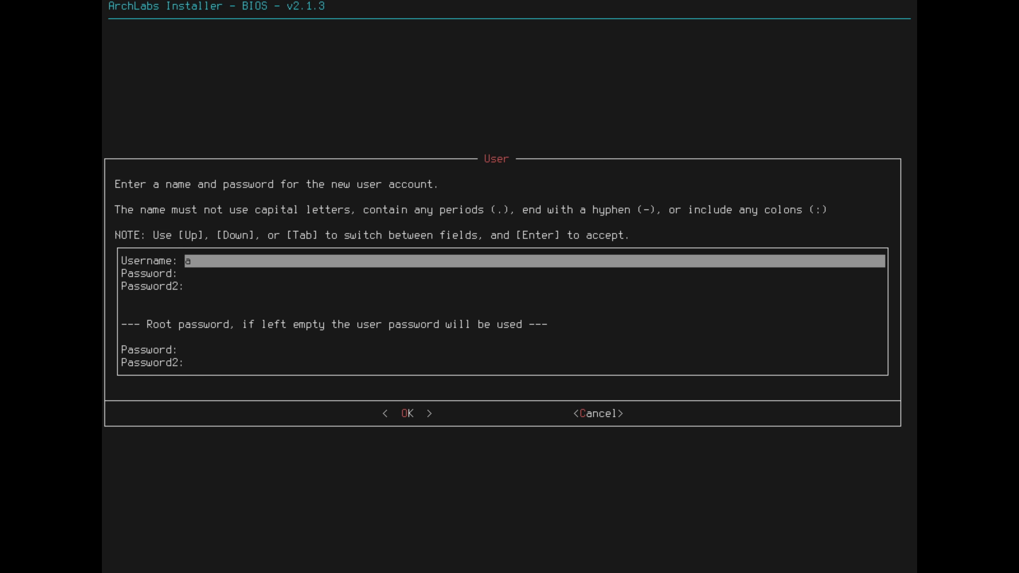
pyautogui.write('rchlabs')
pyautogui.press('Tab')
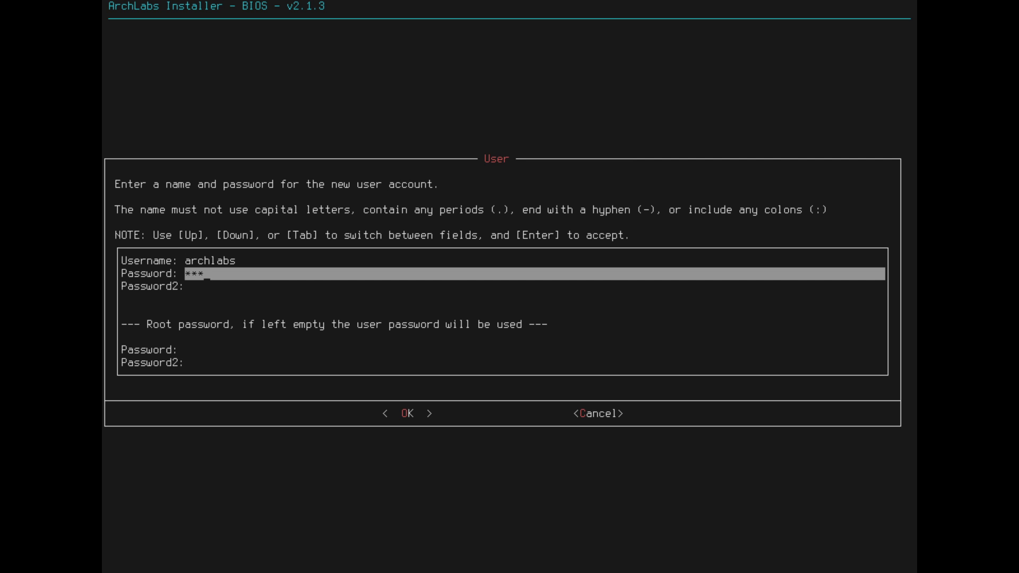
pyautogui.press('Tab')
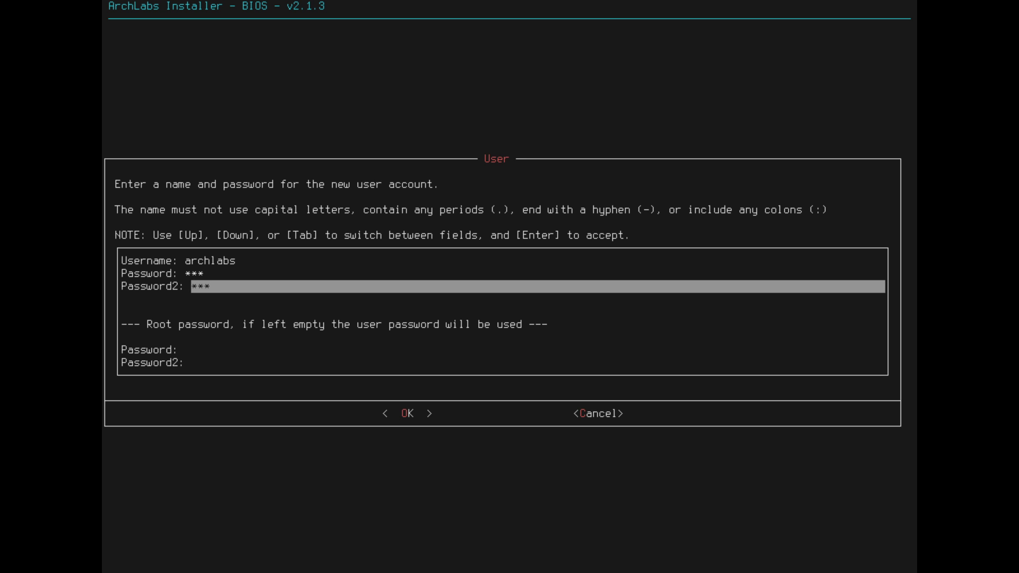
pyautogui.press('Tab')
pyautogui.press('Tab')
pyautogui.press('Tab')
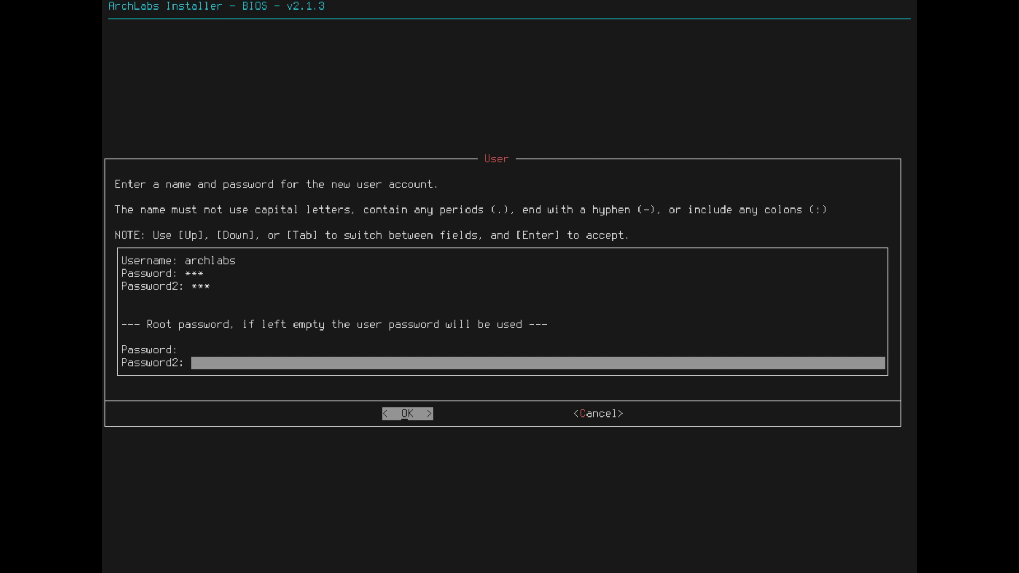
pyautogui.press('Return')
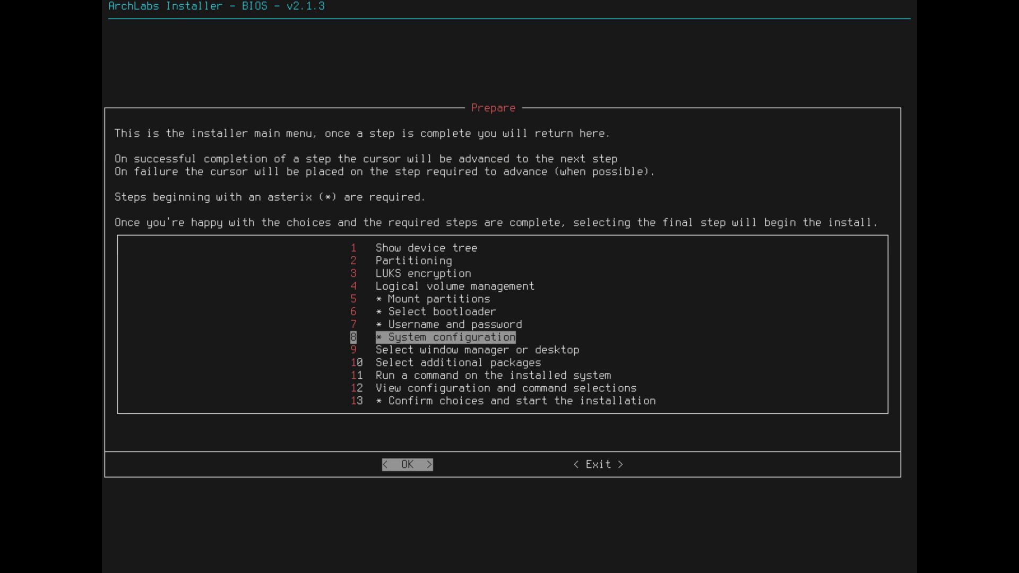
# - Set bash as the shell, archlabs as the hostname, and en_US.UTF-8 as the locale
pyautogui.press('Return')
pyautogui.press('Down')
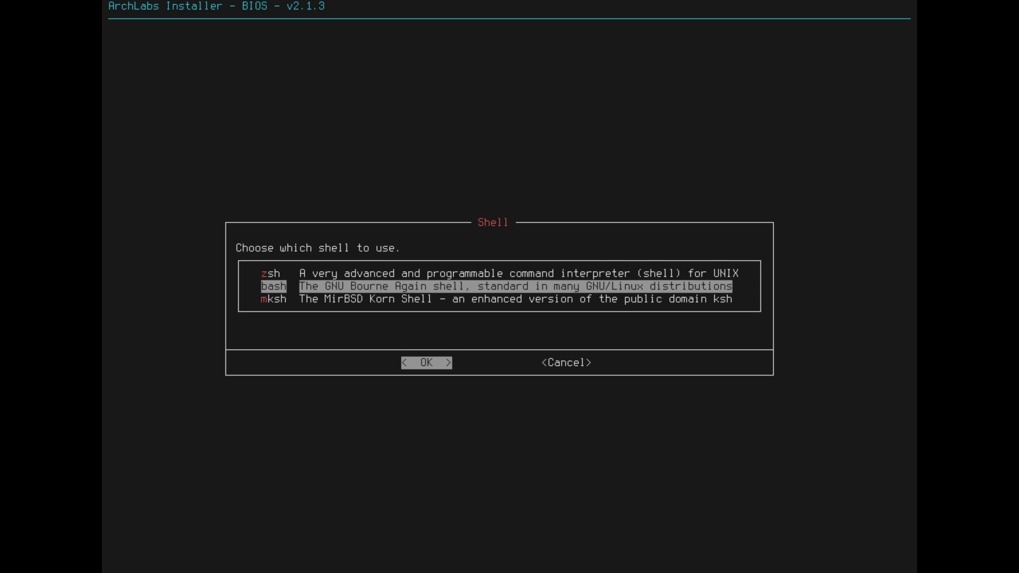
pyautogui.press('Return')
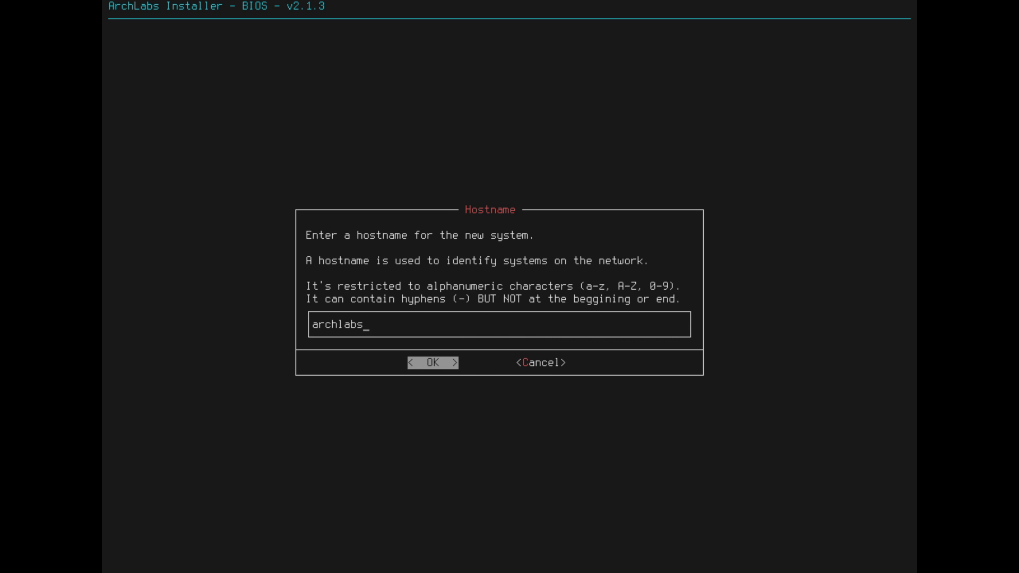
pyautogui.press('Return')
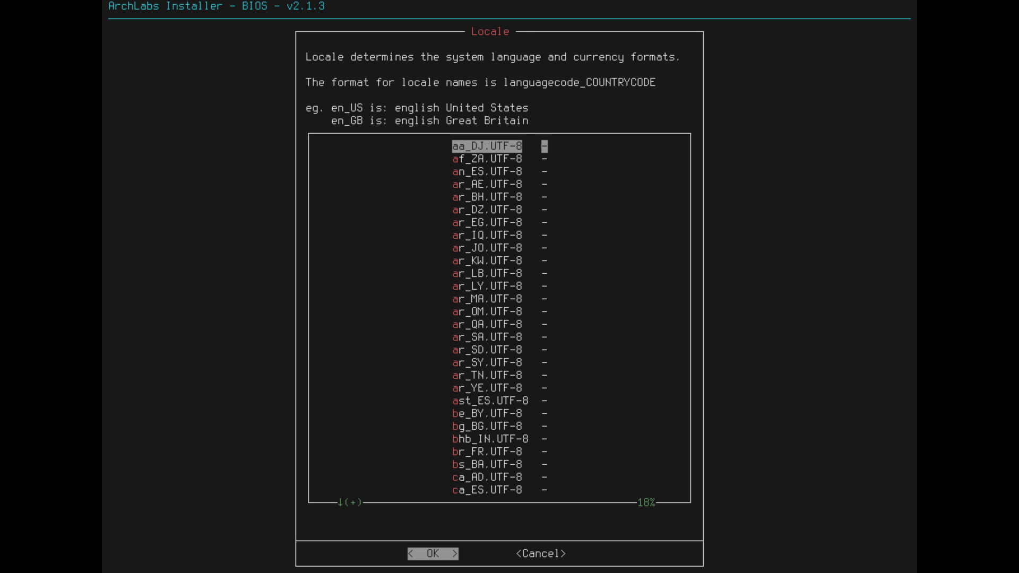
pyautogui.press('n')
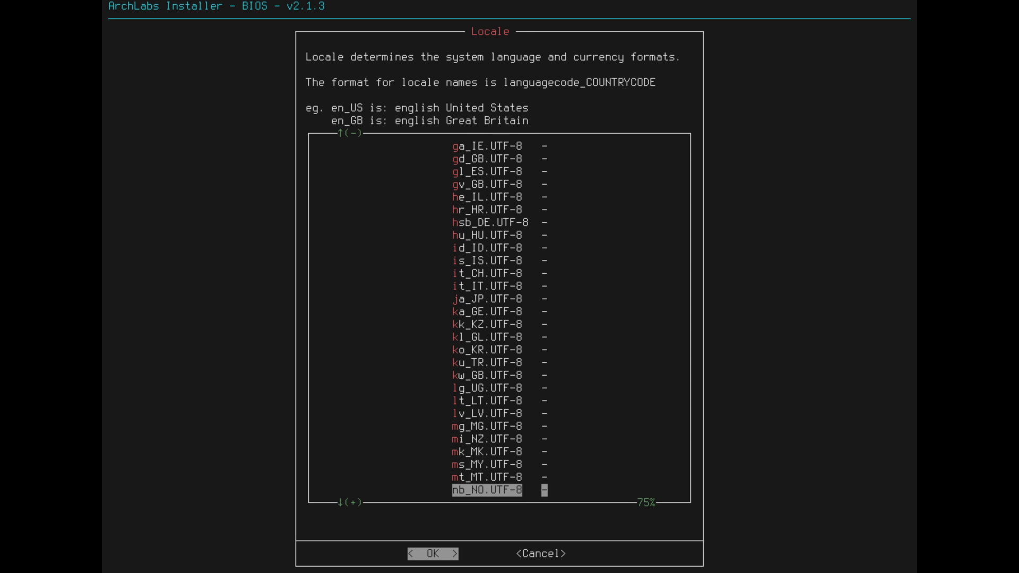
pyautogui.press('e')
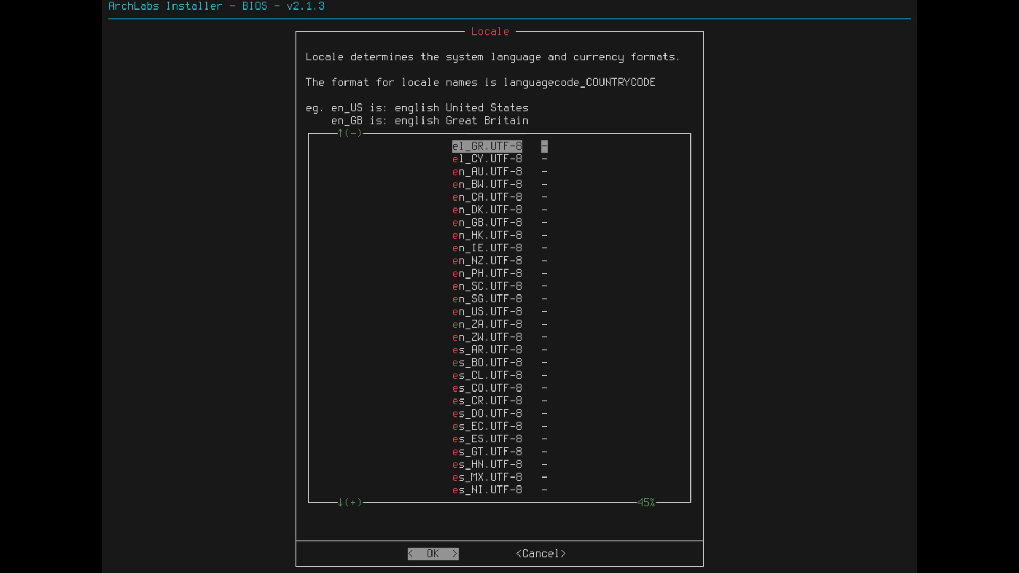
pyautogui.press('Down')
pyautogui.press('Down')
pyautogui.press('Down')
pyautogui.press('Down')
pyautogui.press('Down')
pyautogui.press('Down')
pyautogui.press('Down')
pyautogui.press('Down')
pyautogui.press('Down')
pyautogui.press('Down')
pyautogui.press('Down')
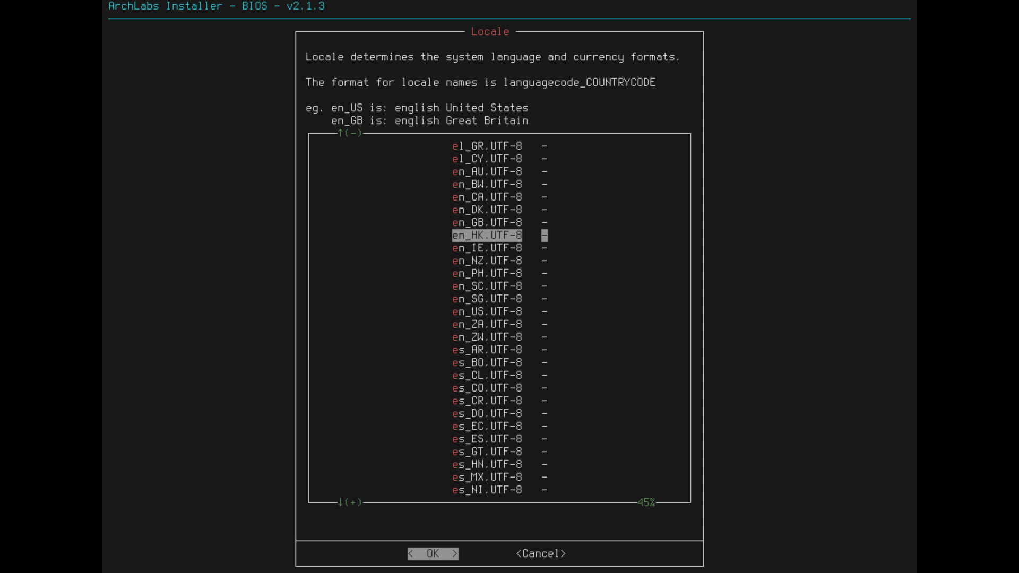
pyautogui.press('Down')
pyautogui.press('Down')
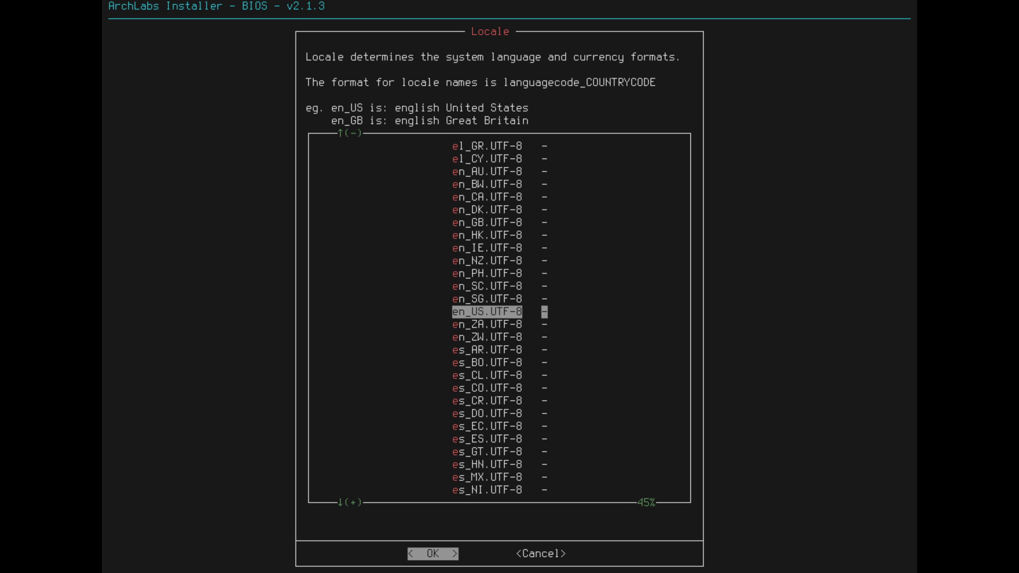
pyautogui.press('Return')
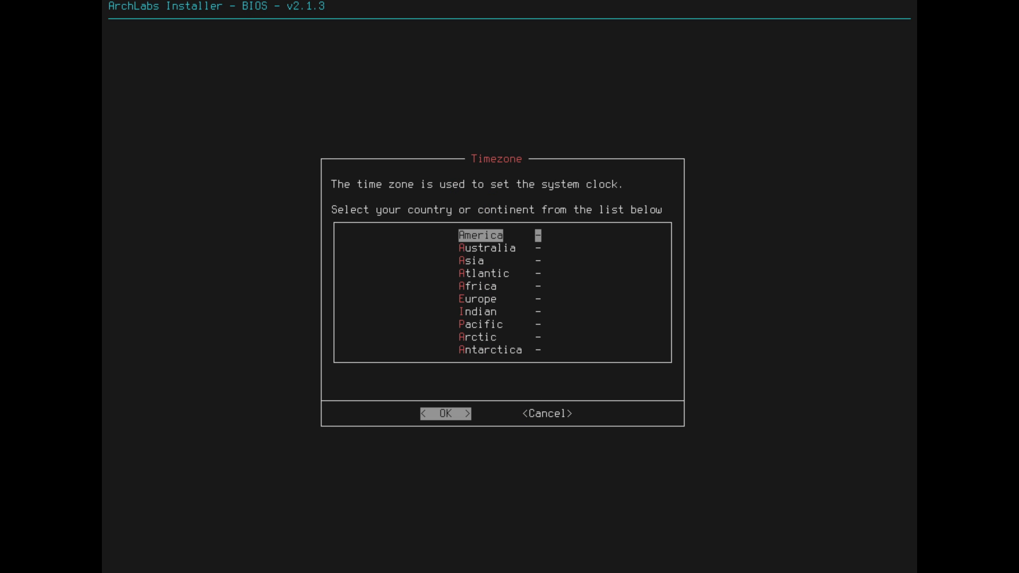
# - Set the timezone to America/New_York and select the linux-lts kernel
pyautogui.press('Return')
pyautogui.press('Down')
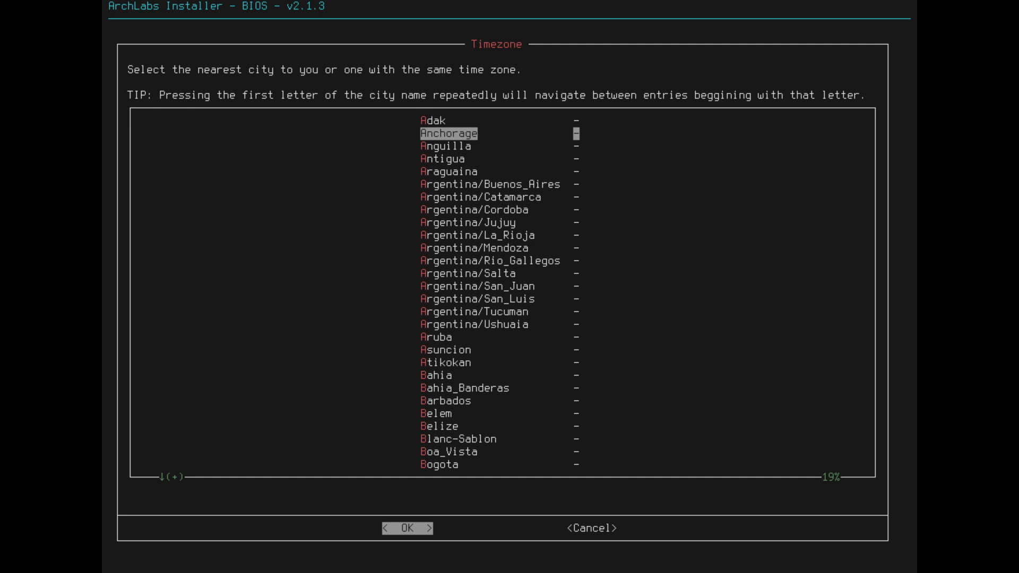
pyautogui.press('n')
pyautogui.press('n')
pyautogui.press('Return')
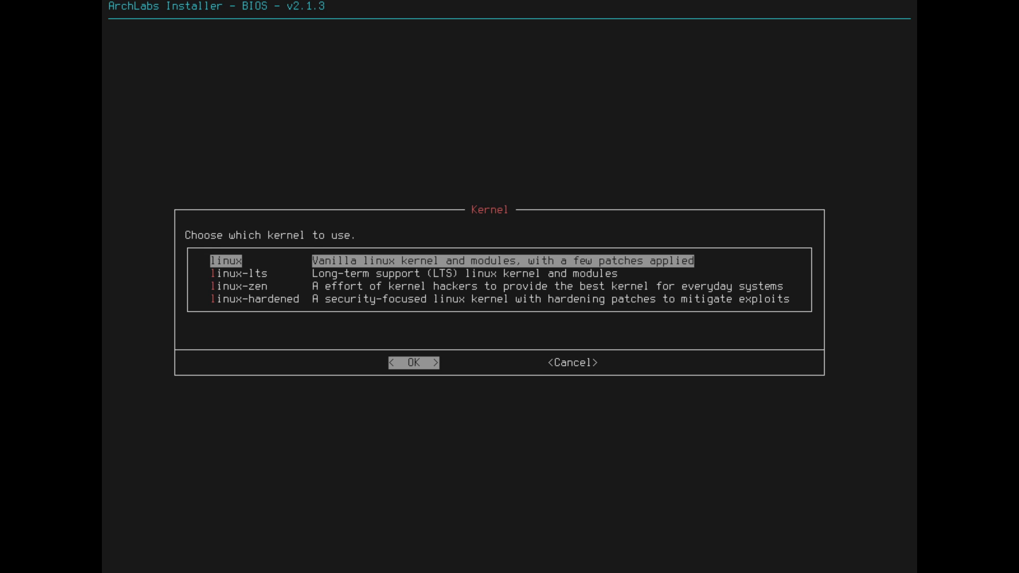
pyautogui.press('Down')
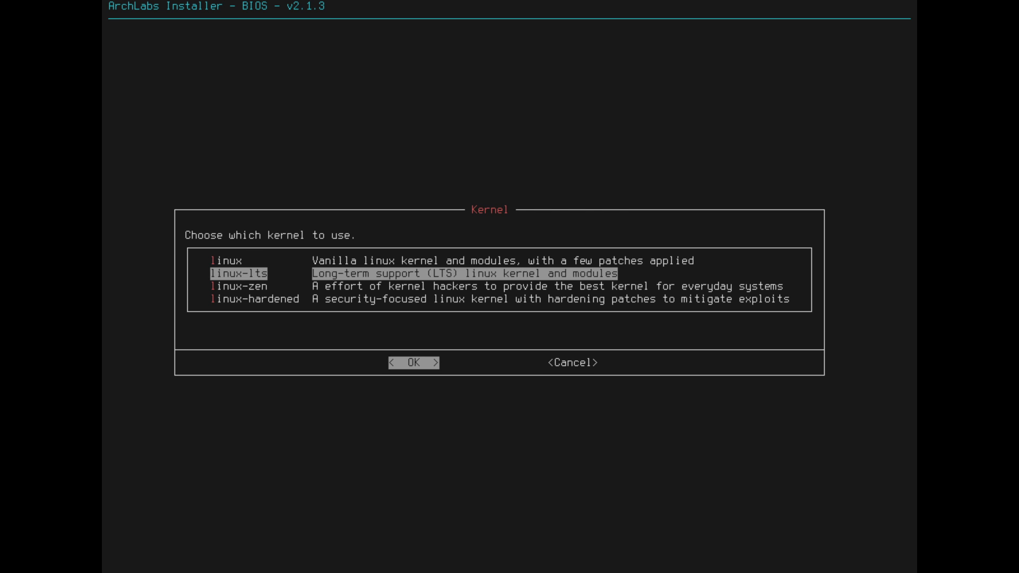
pyautogui.press('Down')
pyautogui.press('Down')
pyautogui.press('Up')
pyautogui.press('Up')
pyautogui.press('Up')
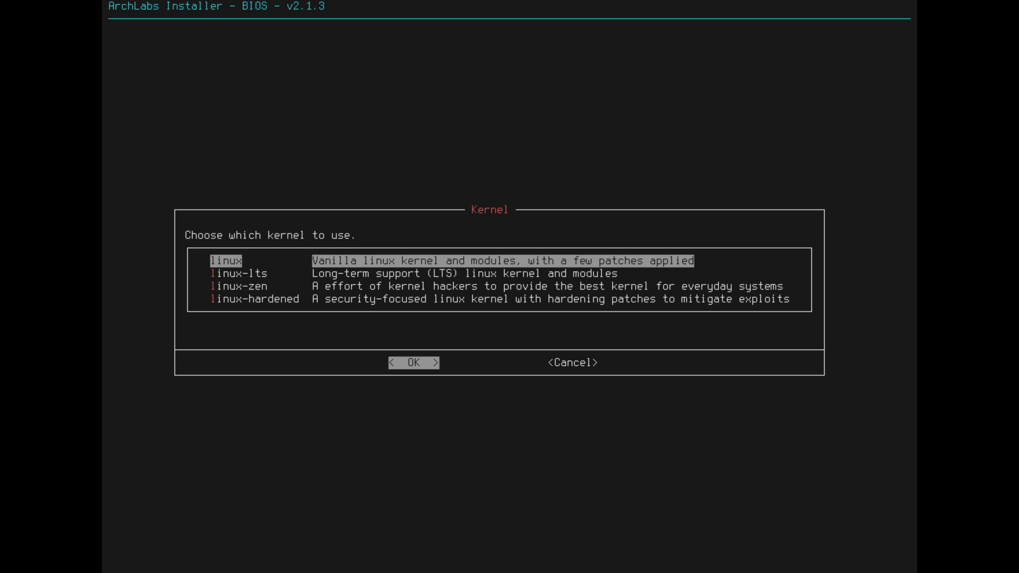
pyautogui.press('Down')
# - Confirm the linux-lts kernel and browse the desktop session list toward cinnamon
pyautogui.press('Return')
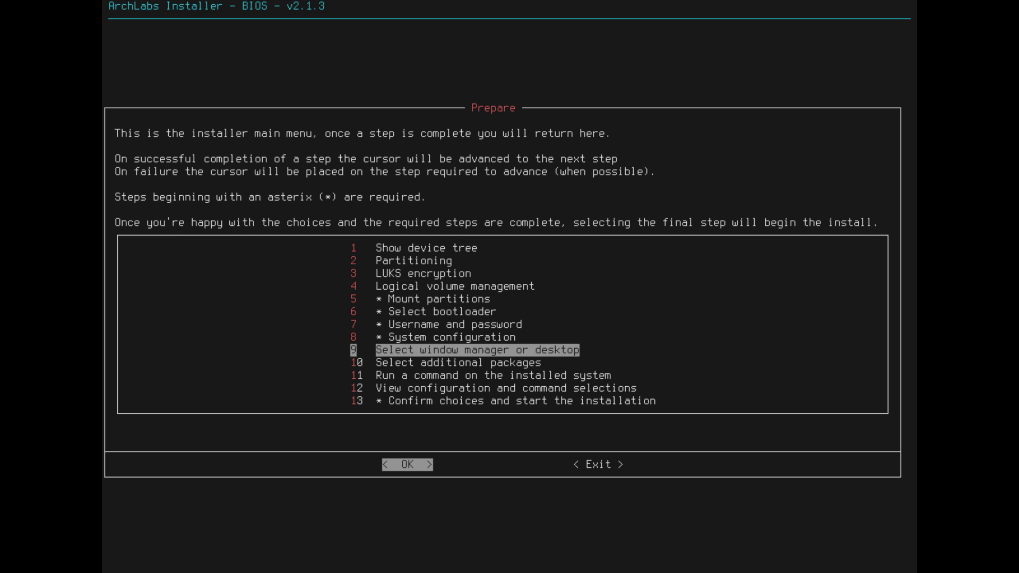
pyautogui.press('Return')
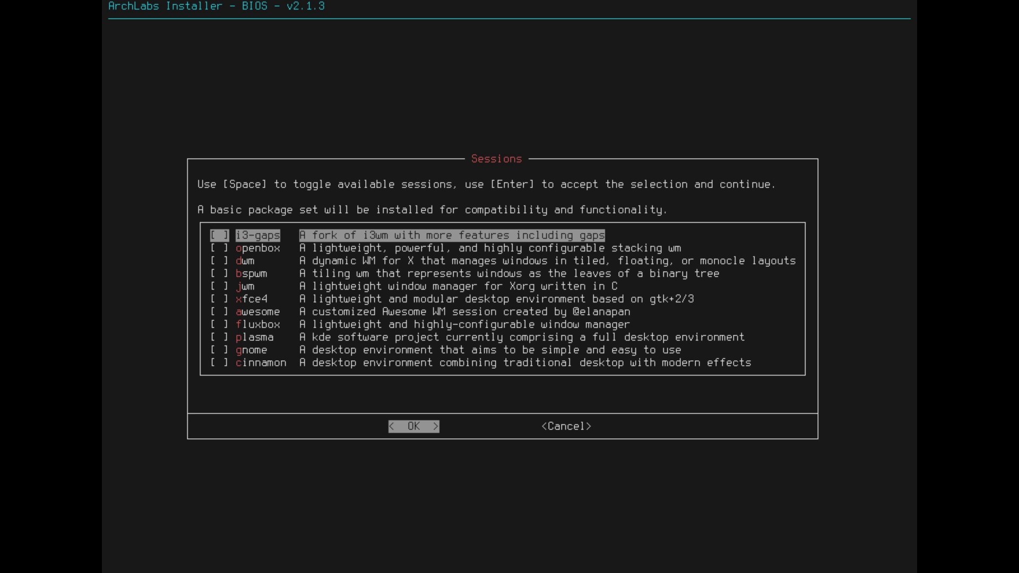
pyautogui.press('Down')
pyautogui.press('Down')
pyautogui.press('Down')
pyautogui.press('Down')
pyautogui.press('Down')
pyautogui.press('Down')
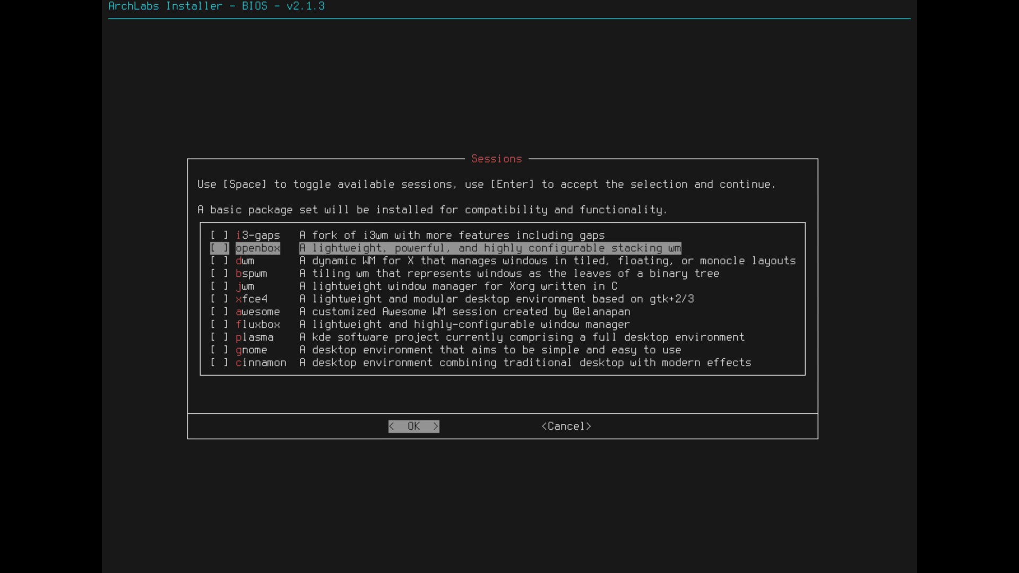
pyautogui.press('Down')
pyautogui.press('Down')
pyautogui.press('Down')
pyautogui.press('Down')
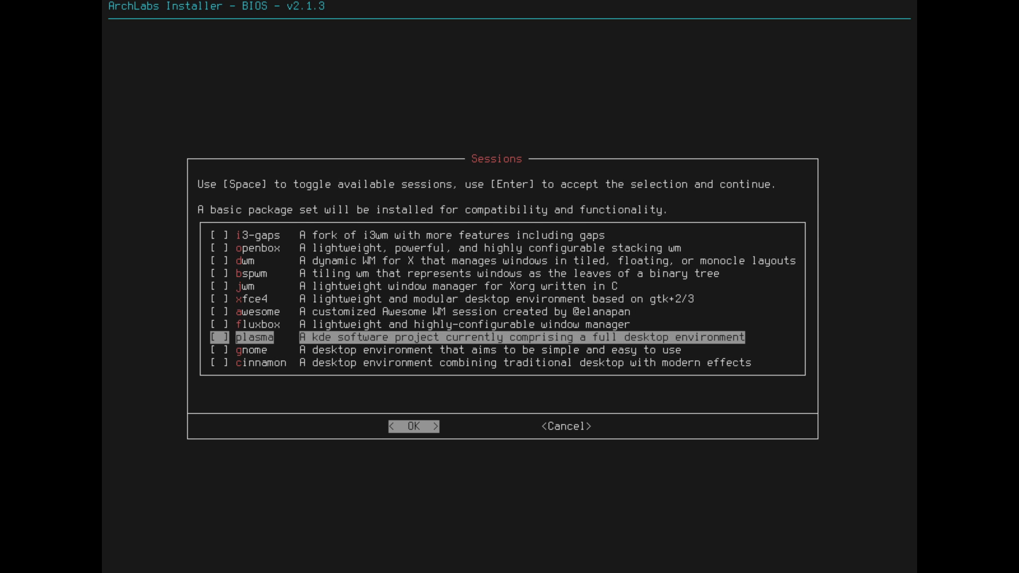
pyautogui.press('Up')
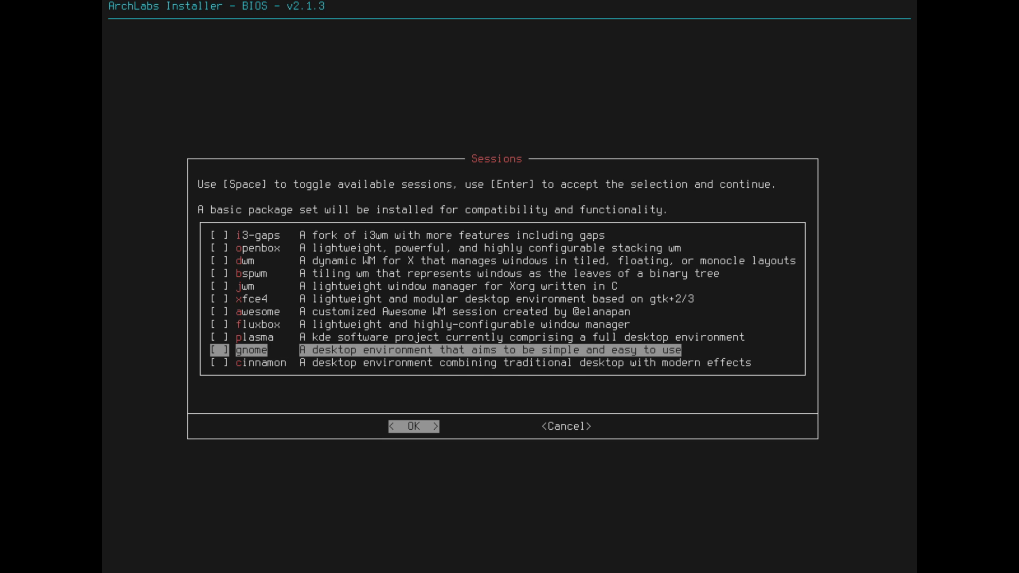
pyautogui.press('Up')
pyautogui.press('Up')
pyautogui.press('Up')
pyautogui.press('Up')
pyautogui.press('Up')
pyautogui.press('Up')
pyautogui.press('Down')
pyautogui.press('Down')
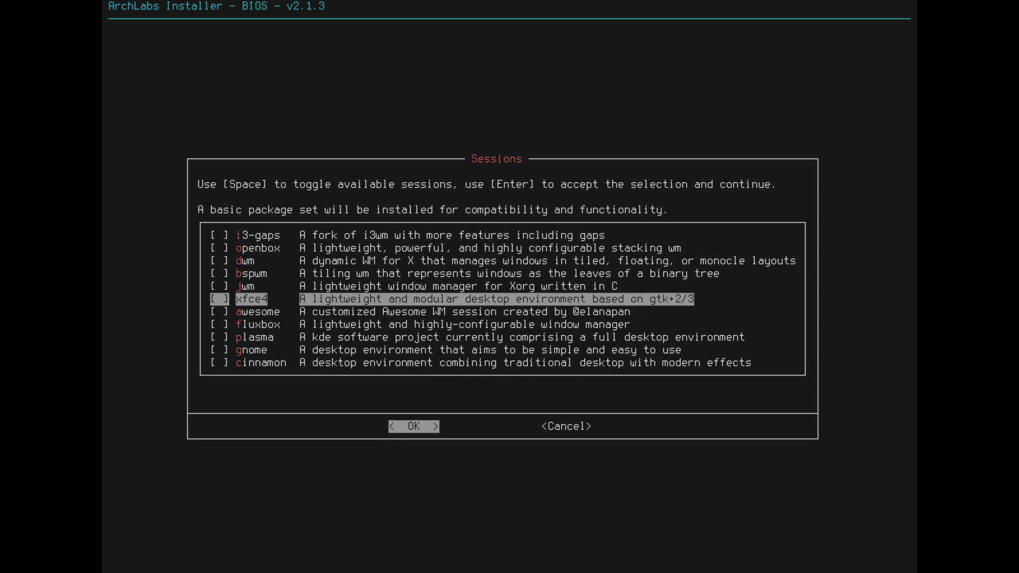
pyautogui.press('Down')
pyautogui.press('Down')
pyautogui.press('Down')
pyautogui.press('Down')
pyautogui.press('Down')
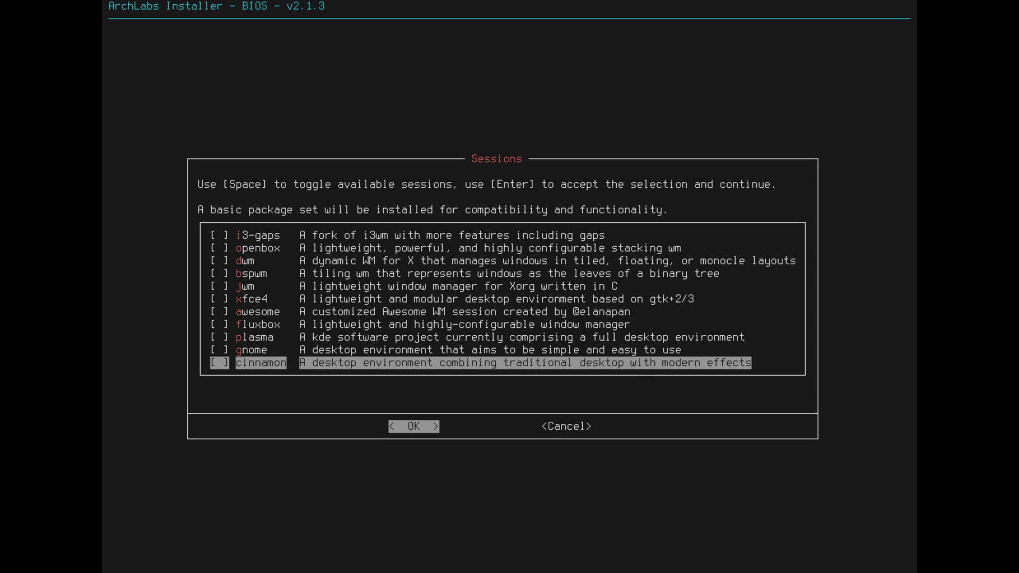
pyautogui.press('Up')
pyautogui.press('Up')
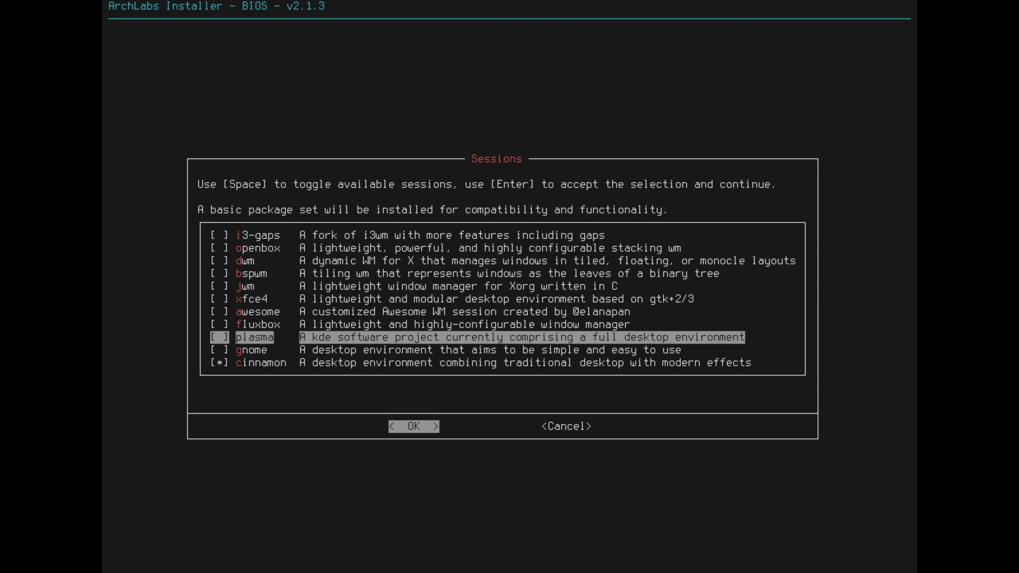
pyautogui.press('Down')
pyautogui.press('Down')
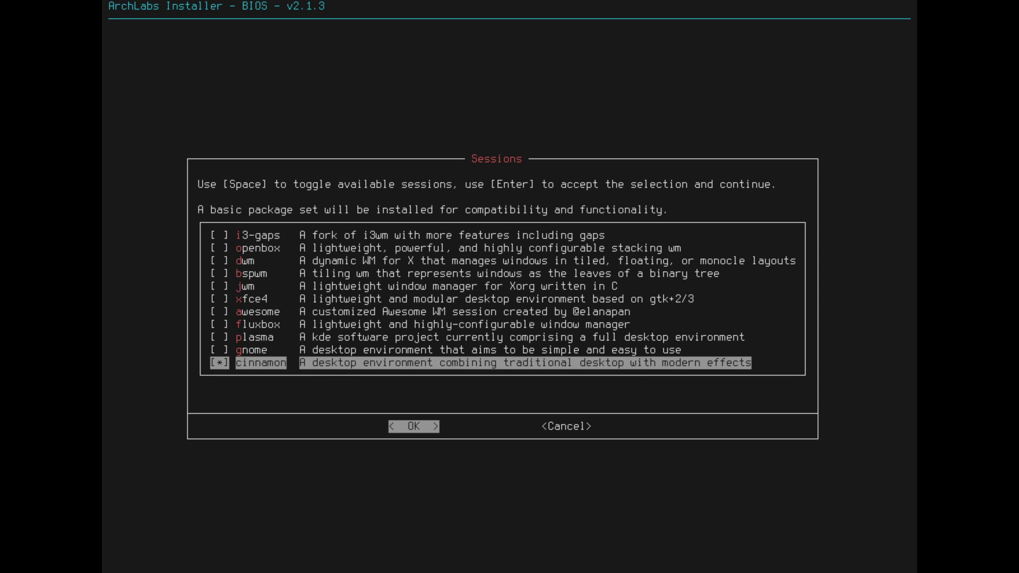
# - Adjust the session ticks so cinnamon is the only desktop session, and accept
pyautogui.press('Up')
pyautogui.press('Up')
pyautogui.press('Down')
pyautogui.press('space')
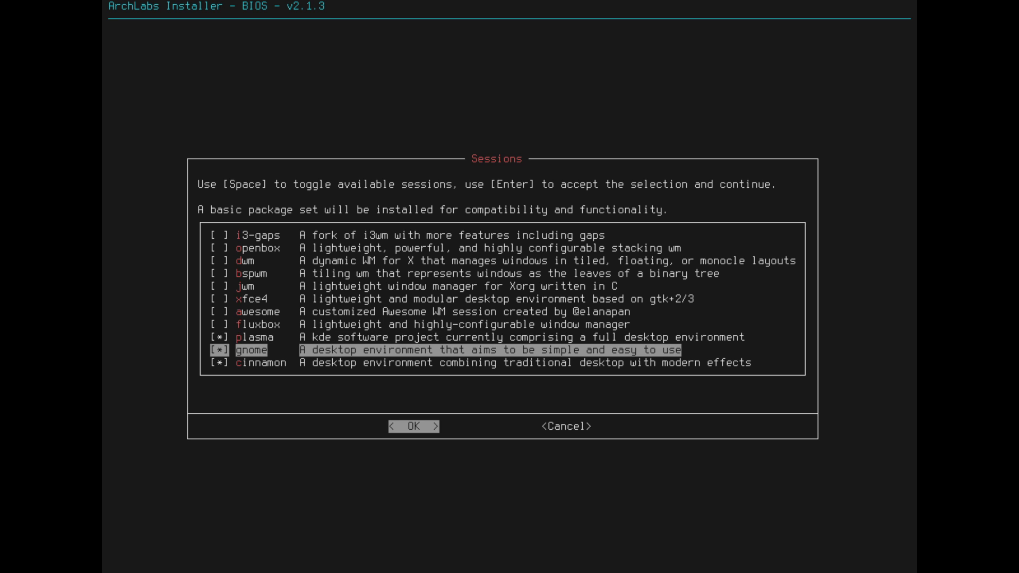
pyautogui.press('Up')
pyautogui.press('space')
pyautogui.press('Down')
pyautogui.press('Down')
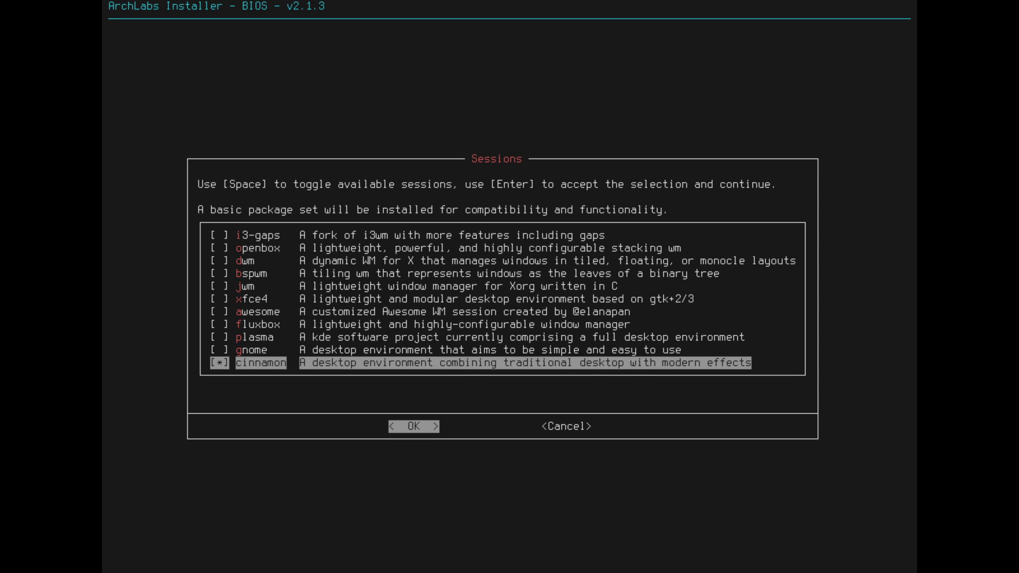
pyautogui.press('Return')
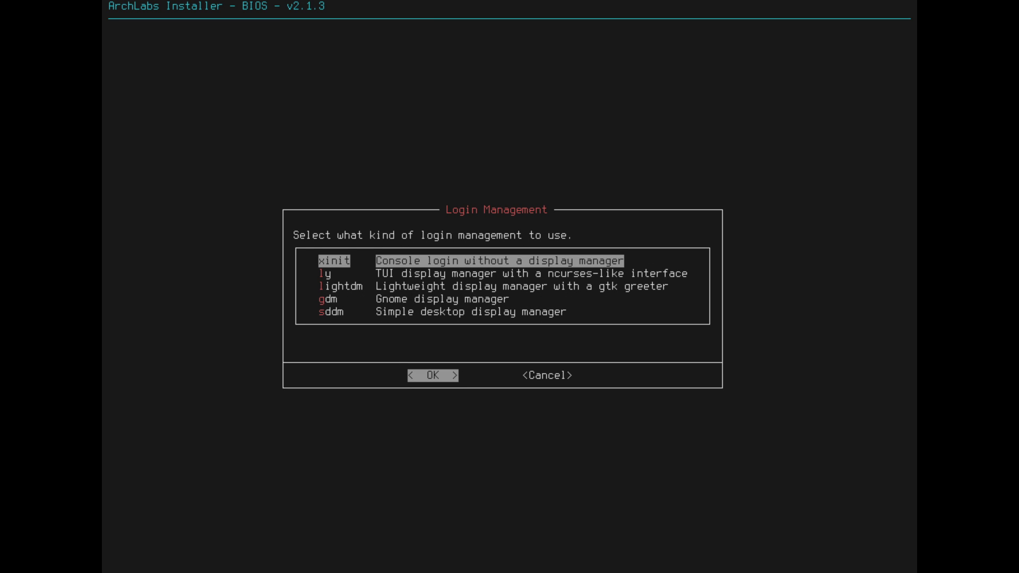
# - Pick lightdm from the login manager options
pyautogui.press('Down')
pyautogui.press('Down')
pyautogui.press('Down')
pyautogui.press('Down')
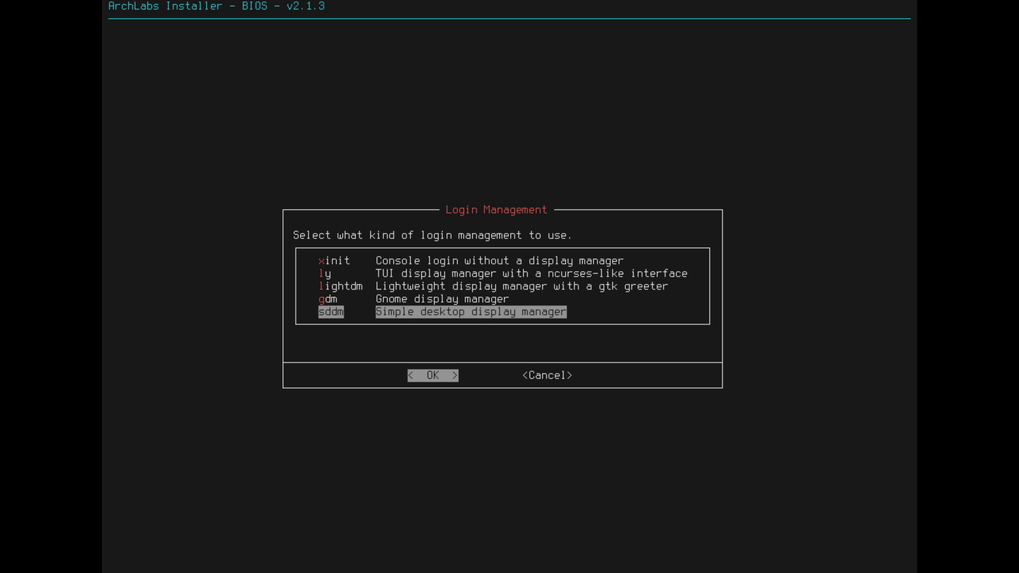
pyautogui.press('Up')
pyautogui.press('Down')
pyautogui.press('Up')
pyautogui.press('Up')
pyautogui.press('Up')
pyautogui.press('Up')
pyautogui.press('Down')
pyautogui.press('Down')
pyautogui.press('Return')
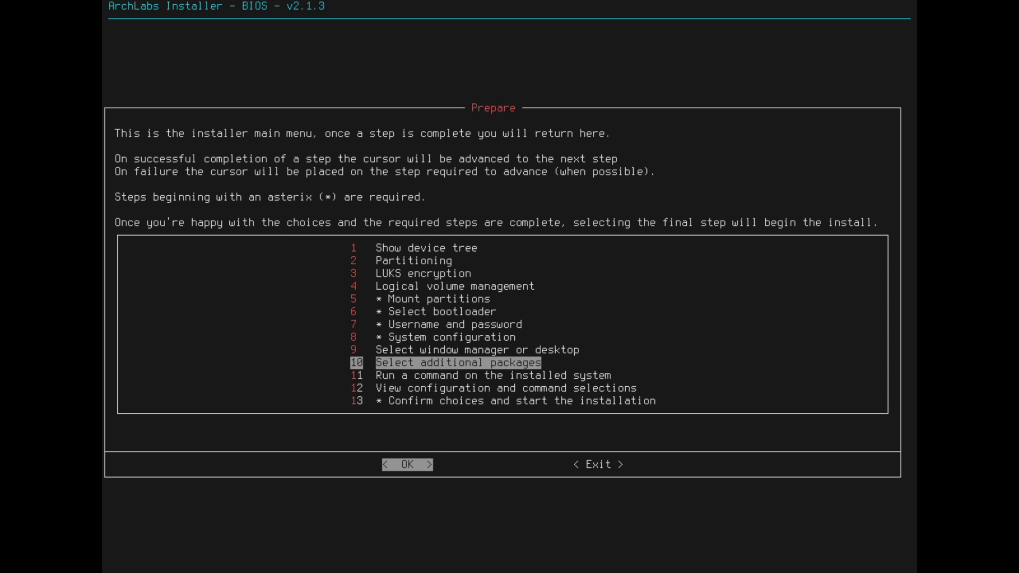
pyautogui.press('Return')
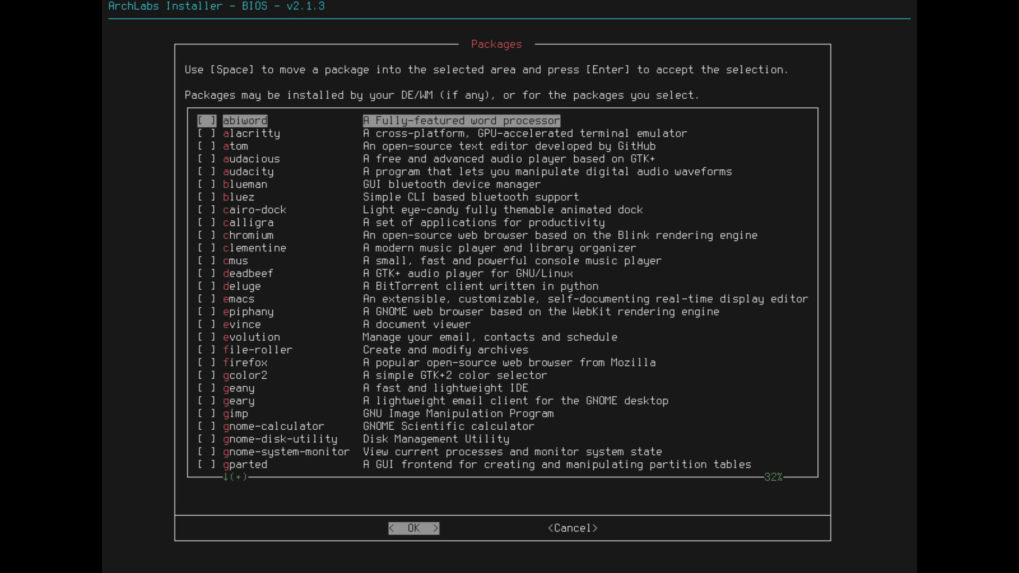
pyautogui.press('Down')
pyautogui.press('Down')
pyautogui.press('Down')
pyautogui.press('Down')
pyautogui.press('Down')
pyautogui.press('Down')
pyautogui.press('Down')
pyautogui.press('Down')
pyautogui.press('Down')
pyautogui.press('Down')
pyautogui.press('Down')
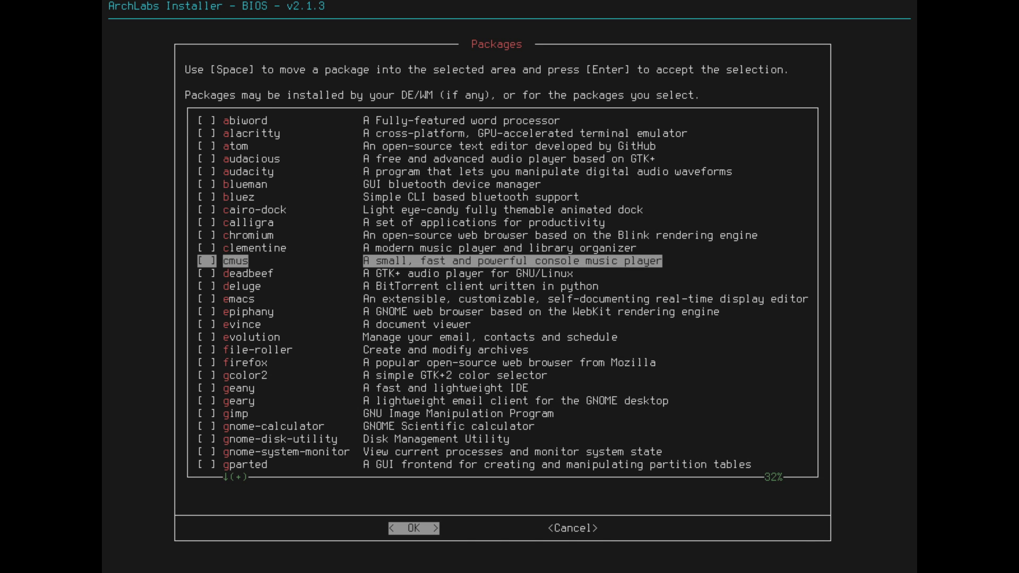
pyautogui.press('Up')
pyautogui.press('Up')
pyautogui.press('Up')
pyautogui.press('Up')
pyautogui.press('Up')
pyautogui.press('Up')
pyautogui.press('Up')
pyautogui.press('space')
pyautogui.press('Down')
pyautogui.press('Down')
pyautogui.press('Down')
pyautogui.press('Down')
pyautogui.press('Down')
pyautogui.press('Down')
pyautogui.press('Down')
pyautogui.press('Down')
pyautogui.press('Down')
pyautogui.press('Down')
pyautogui.press('Down')
pyautogui.press('Down')
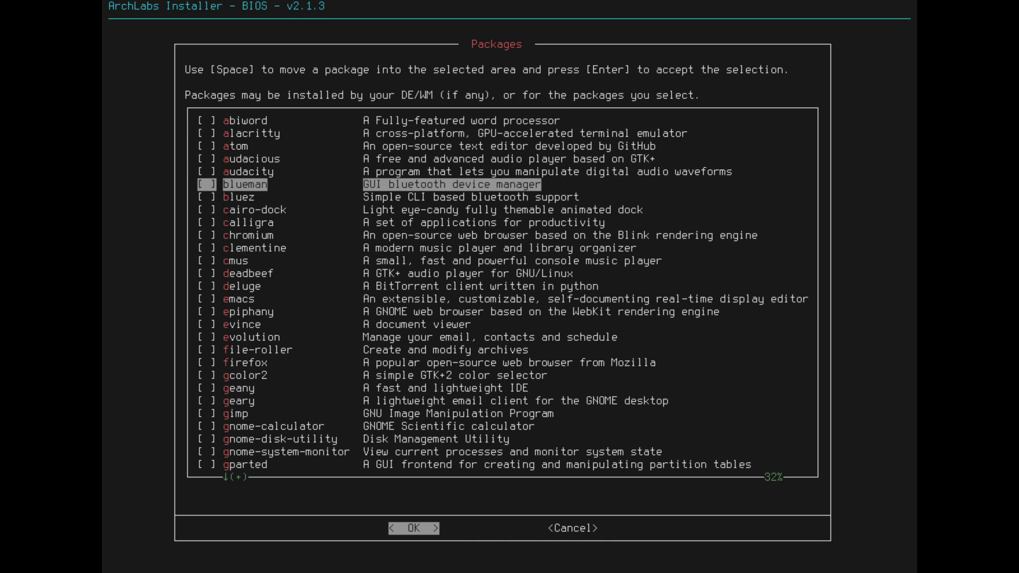
pyautogui.press('Up')
pyautogui.press('Up')
pyautogui.press('Up')
pyautogui.press('Up')
pyautogui.press('Up')
pyautogui.press('Up')
pyautogui.press('Up')
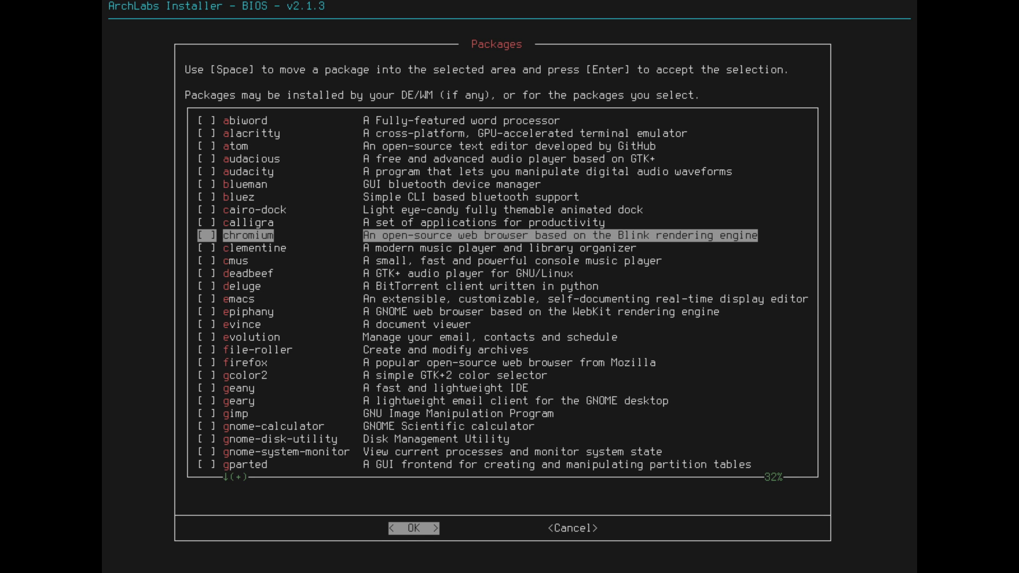
pyautogui.press('Down')
pyautogui.press('Down')
pyautogui.press('Down')
pyautogui.press('Down')
pyautogui.press('Down')
pyautogui.press('Down')
pyautogui.press('Down')
pyautogui.press('Down')
pyautogui.press('Down')
pyautogui.press('Down')
pyautogui.press('Down')
pyautogui.press('Down')
pyautogui.press('Down')
pyautogui.press('Down')
pyautogui.press('Down')
pyautogui.press('Down')
pyautogui.press('Down')
pyautogui.press('Down')
pyautogui.press('Down')
pyautogui.press('Down')
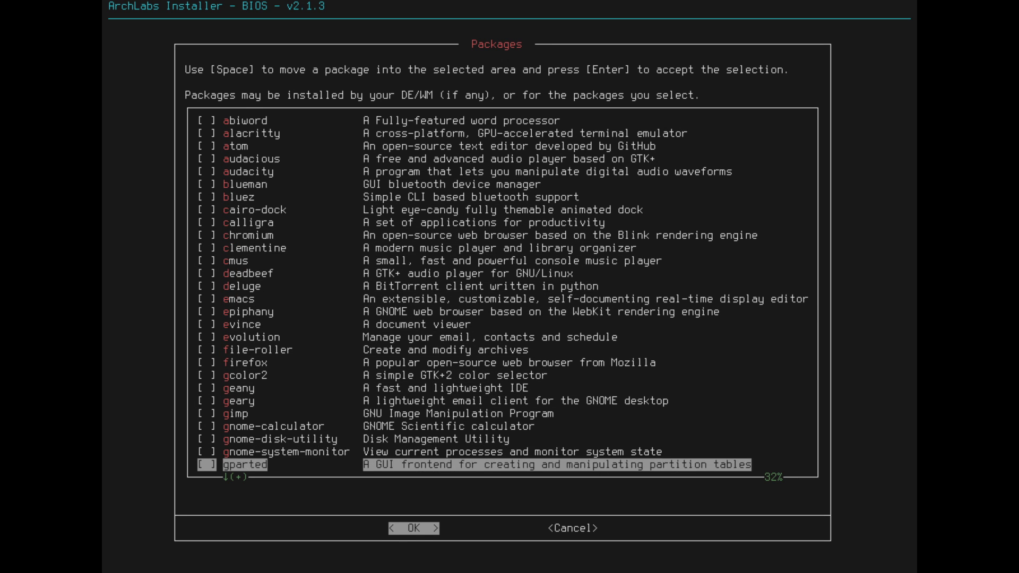
pyautogui.press('Down')
pyautogui.press('Down')
pyautogui.press('Down')
pyautogui.press('Down')
pyautogui.press('Down')
pyautogui.press('Down')
pyautogui.press('Down')
pyautogui.press('Down')
pyautogui.press('Down')
pyautogui.press('Down')
pyautogui.press('Down')
pyautogui.press('Down')
pyautogui.press('Down')
pyautogui.press('Down')
pyautogui.press('Down')
pyautogui.press('Down')
pyautogui.press('Down')
pyautogui.press('Down')
pyautogui.press('Down')
pyautogui.press('Down')
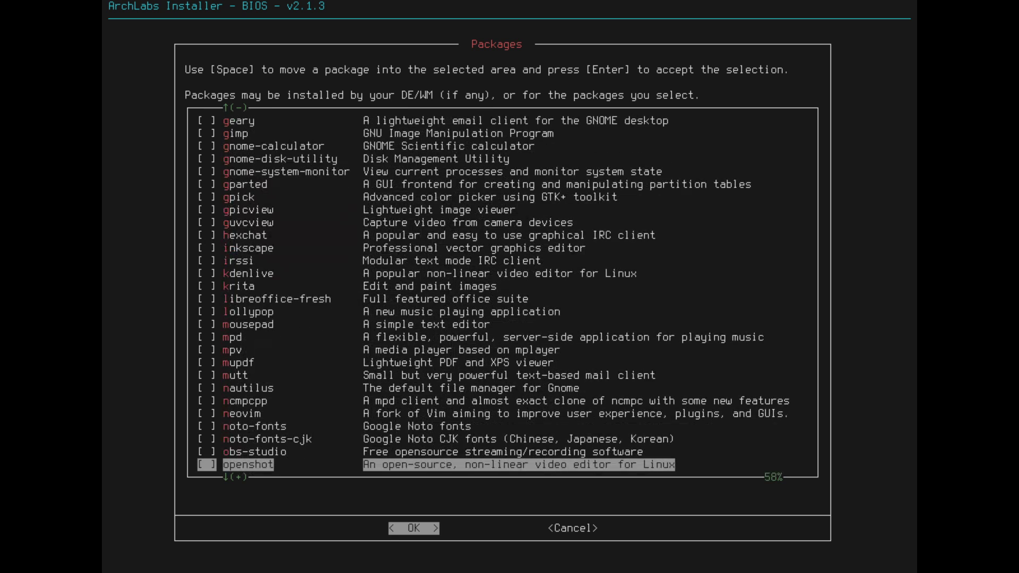
pyautogui.press('Right')
pyautogui.press('Left')
pyautogui.press('Return')
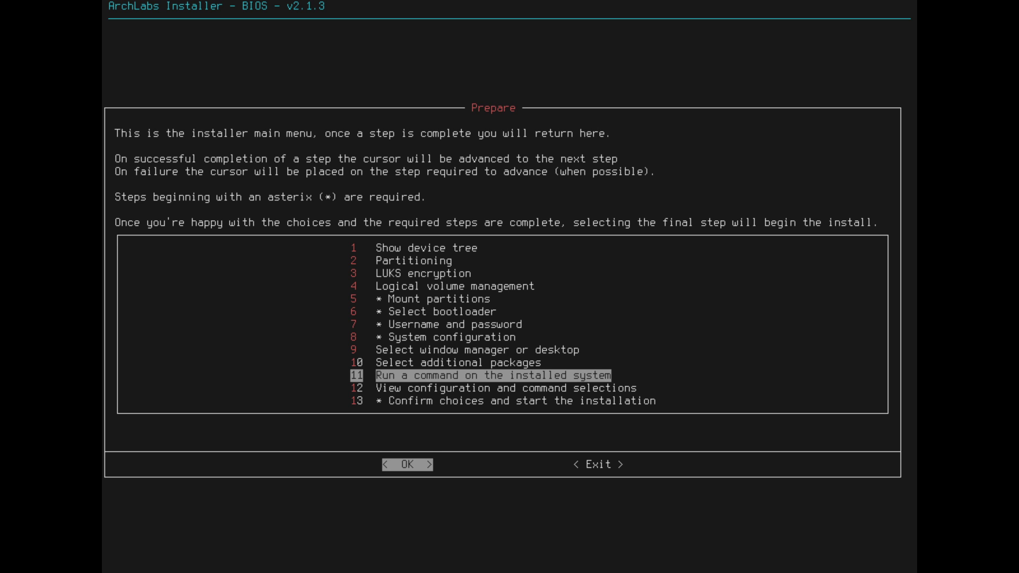
# - View the step 12 configuration summary, then confirm choices in step 13 to begin installing
pyautogui.press('Down')
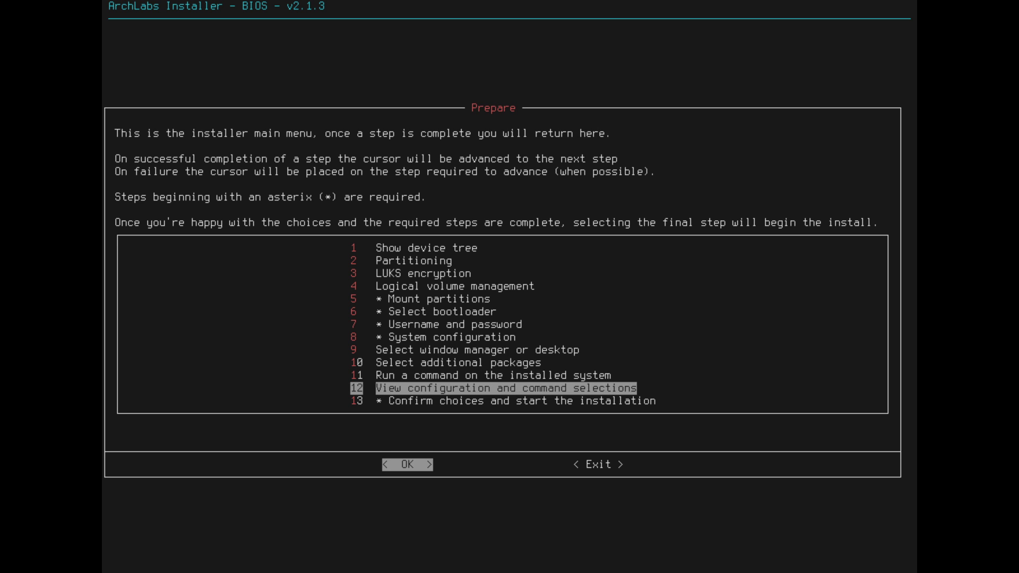
pyautogui.press('Down')
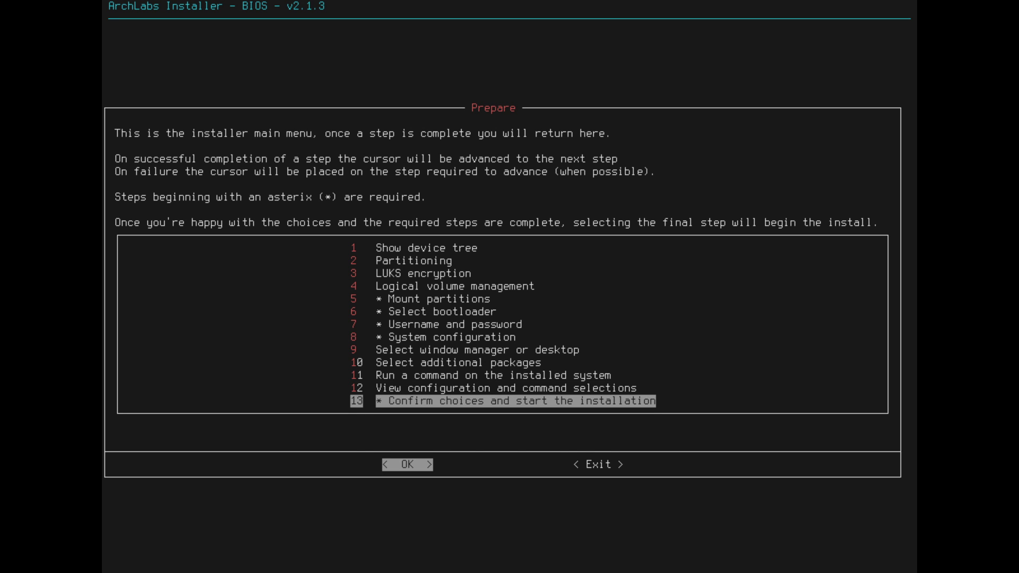
pyautogui.press('Up')
pyautogui.press('Return')
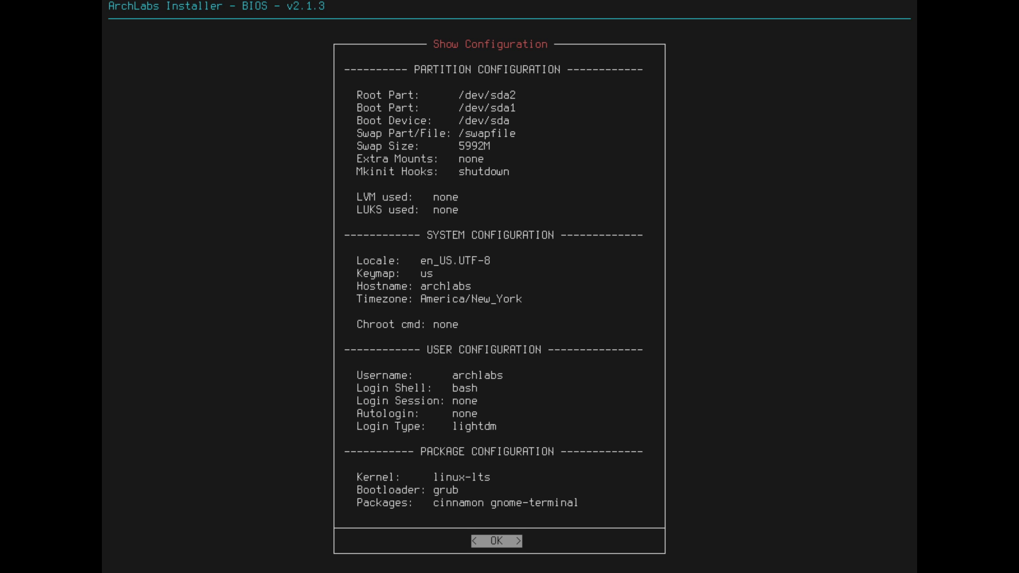
pyautogui.press('Return')
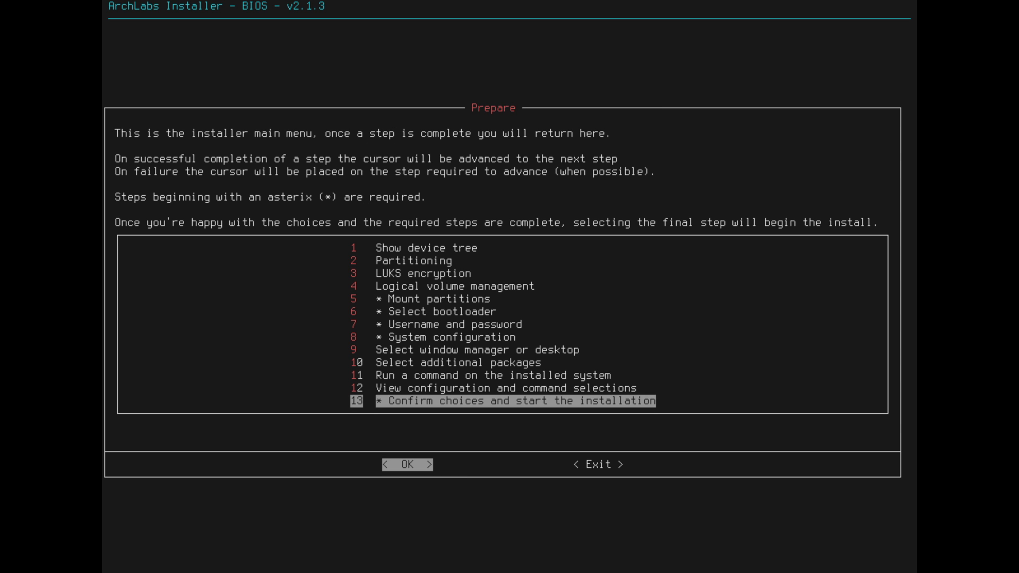
pyautogui.press('Return')
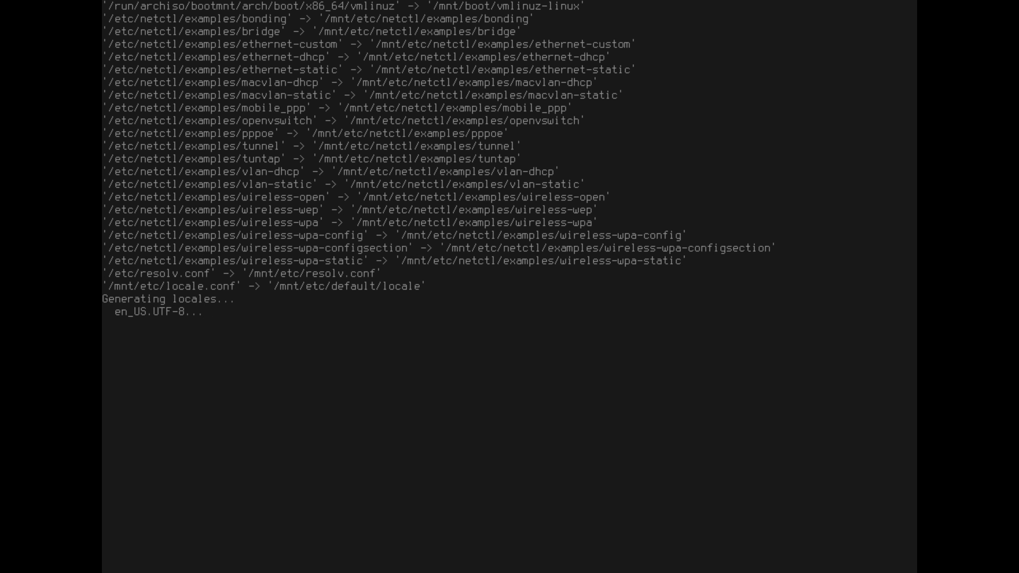
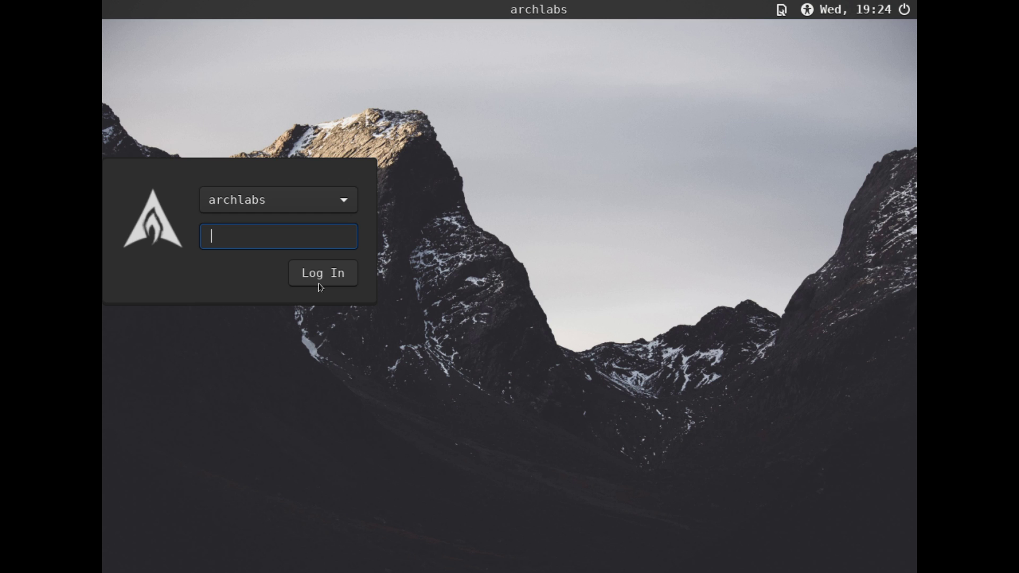
# - Log in to the ArchLabs Cinnamon desktop, close the video-driver warning, and leave full screen
pyautogui.write('arc')
pyautogui.click(321, 275)
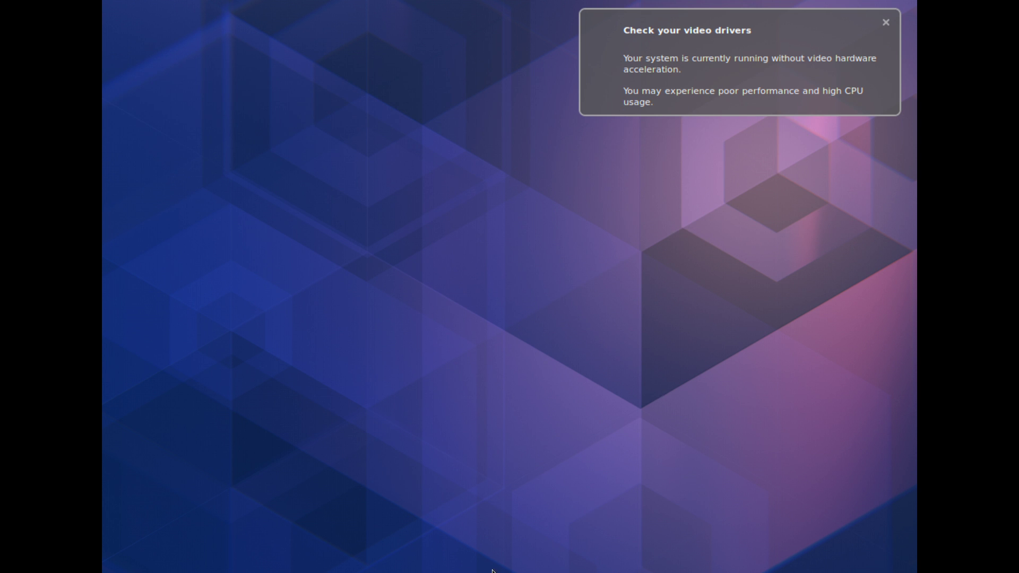
pyautogui.click(885, 22)
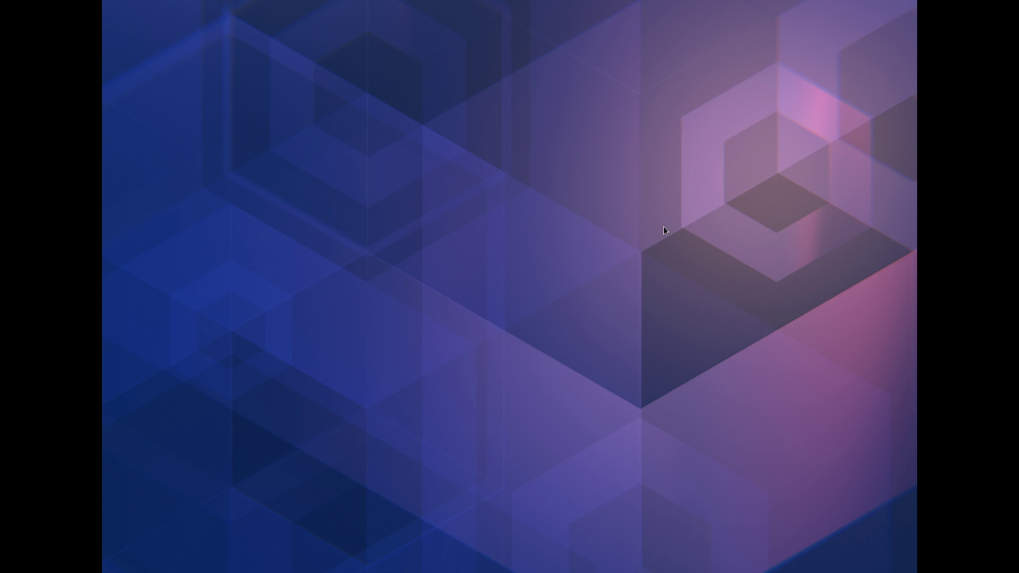
pyautogui.hotkey('ctrl', 'f')
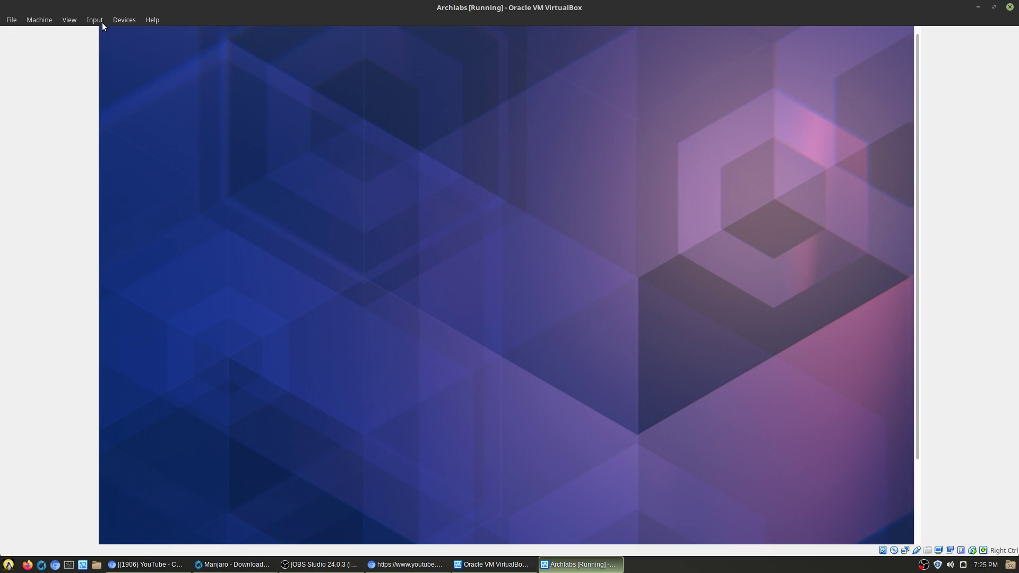
# - Set the VM's display scale factor and switch back to full screen
pyautogui.click(98, 21)
pyautogui.moveTo(65, 15)
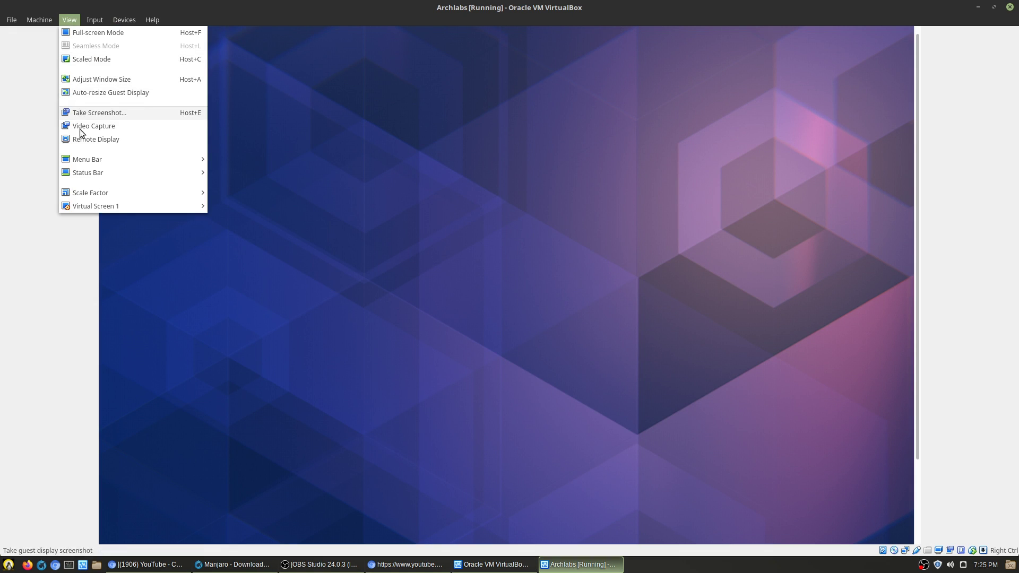
pyautogui.moveTo(109, 196)
pyautogui.click(216, 192)
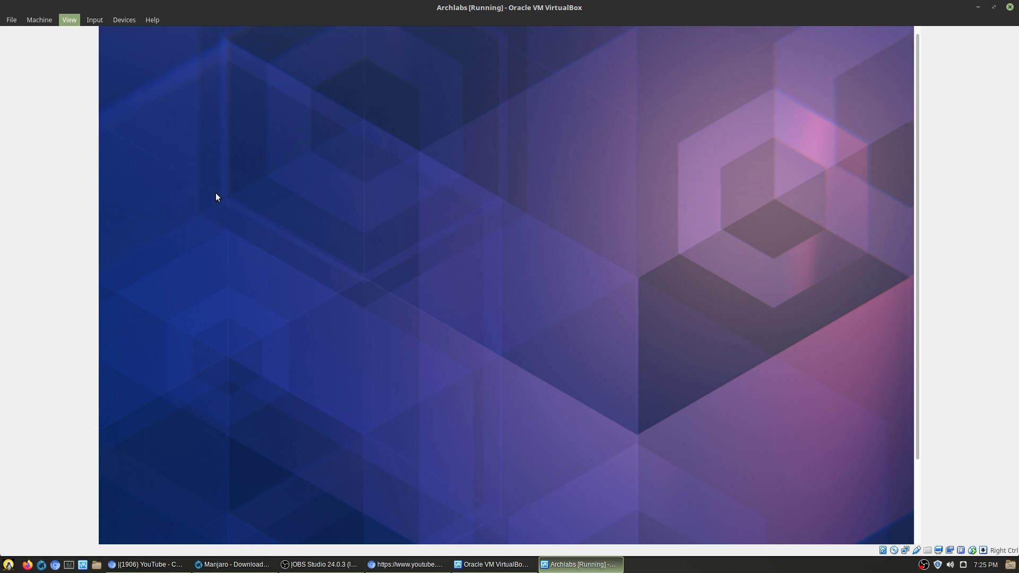
pyautogui.press('Control_R+f')
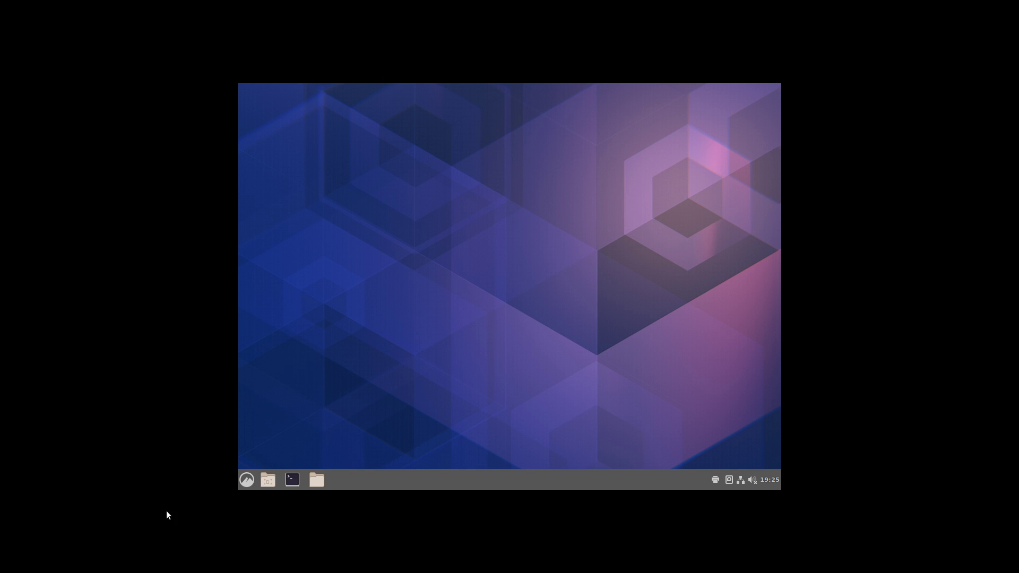
# - Run xrandr -s 1920x1080 in a terminal, then exit the terminal
pyautogui.click(293, 480)
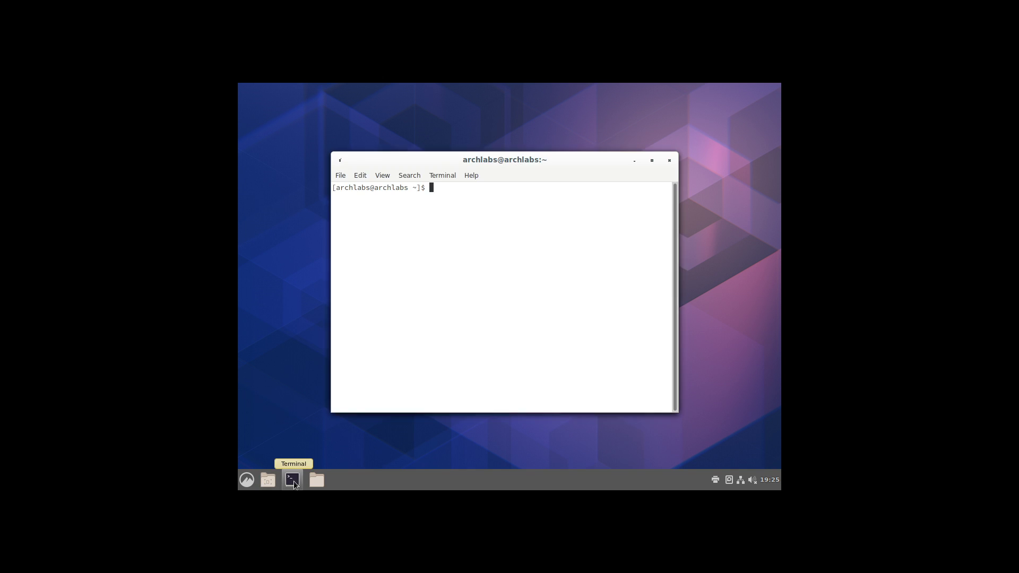
pyautogui.write('xrandr -s 1920x1080')
pyautogui.press('Return')
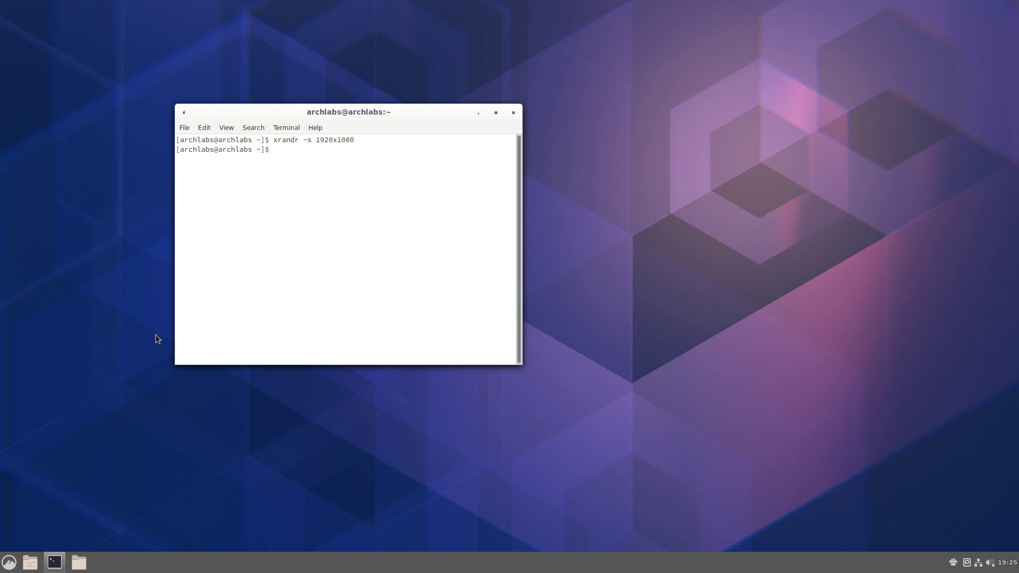
pyautogui.write('exit')
pyautogui.press('Return')
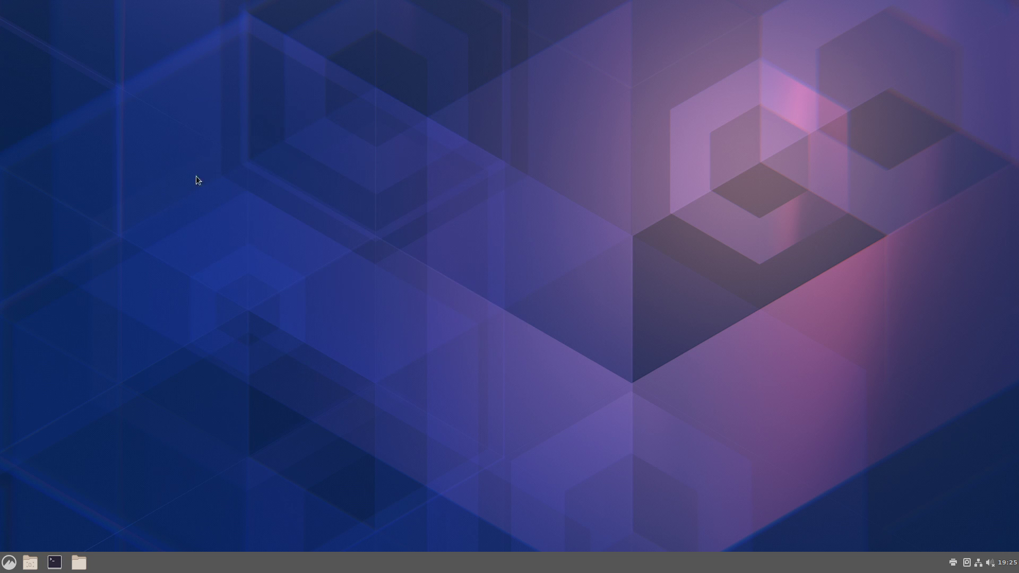
# - Browse the Cinnamon menu and launch Software Token twice, dismissing its Missing token message
pyautogui.click(11, 563)
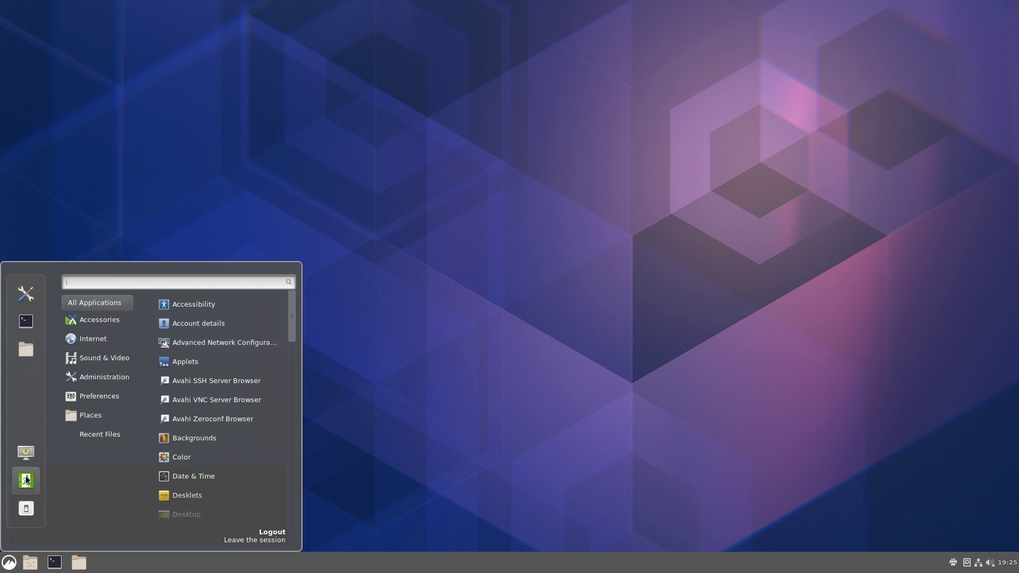
pyautogui.moveTo(113, 322)
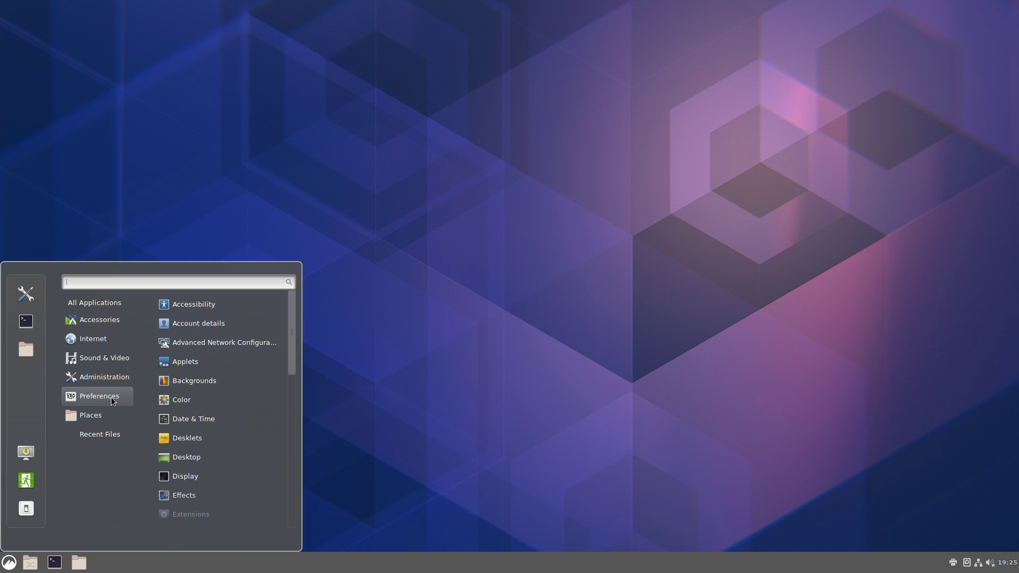
pyautogui.scroll(-10, 220, 345)
pyautogui.write('soft')
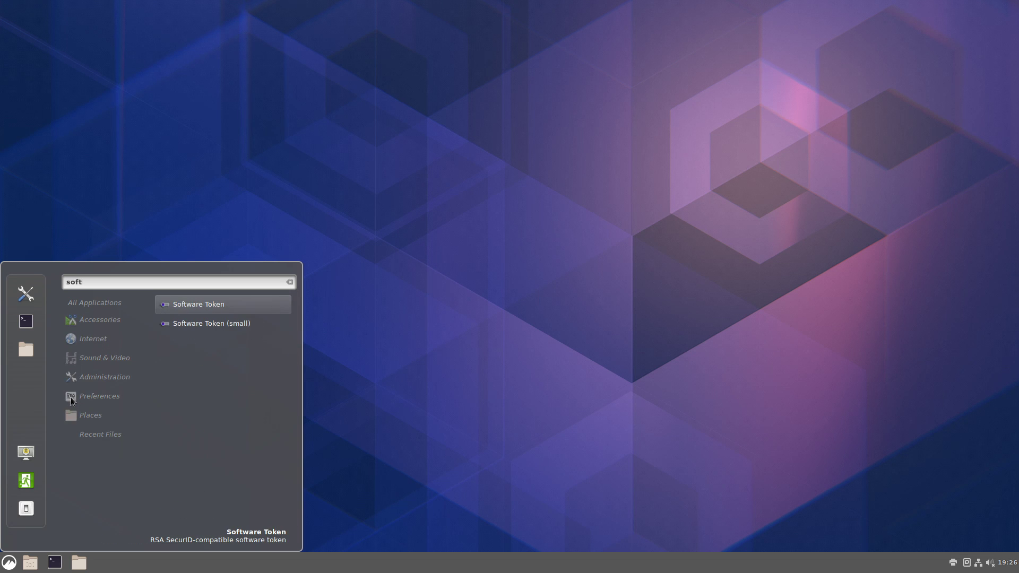
pyautogui.click(204, 304)
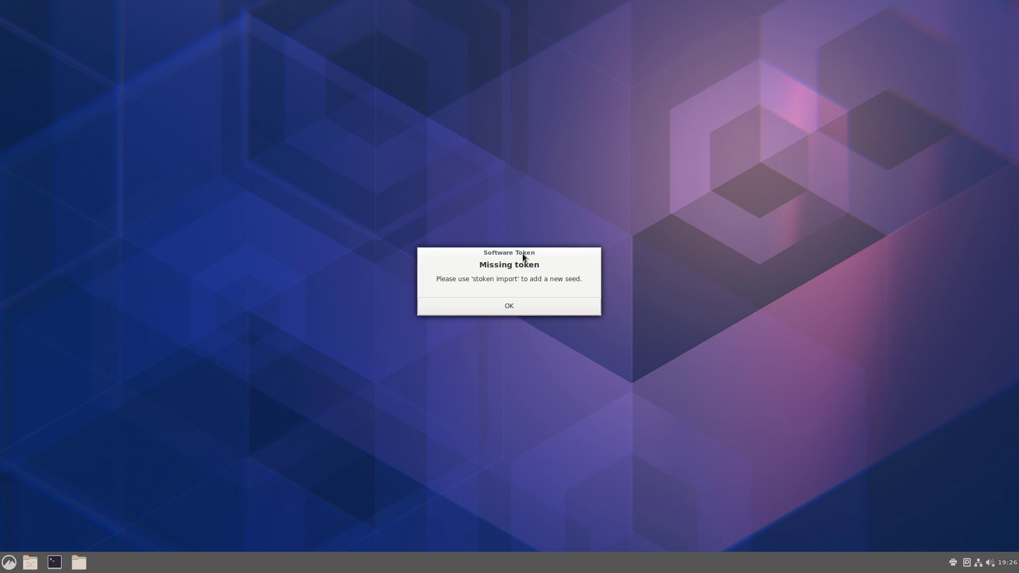
pyautogui.click(512, 304)
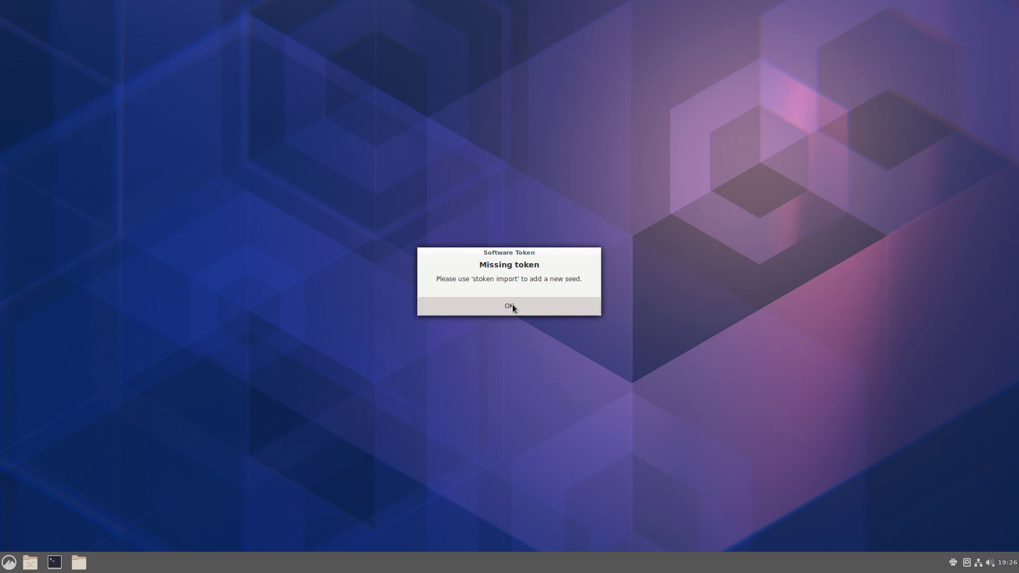
pyautogui.click(9, 562)
pyautogui.write('soft')
pyautogui.press('Return')
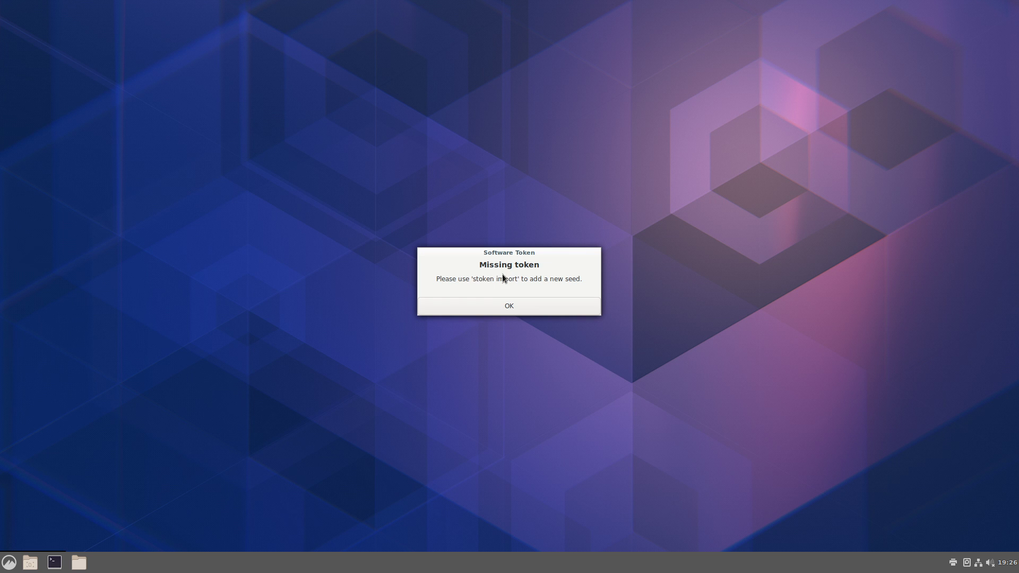
pyautogui.click(542, 308)
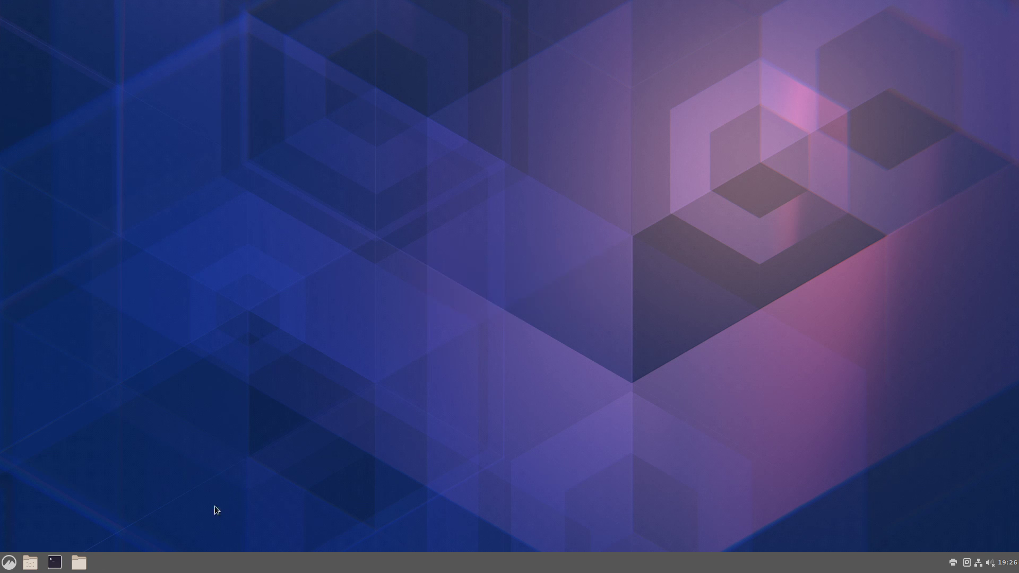
# - Open a terminal from the taskbar and exit it
pyautogui.click(3, 566)
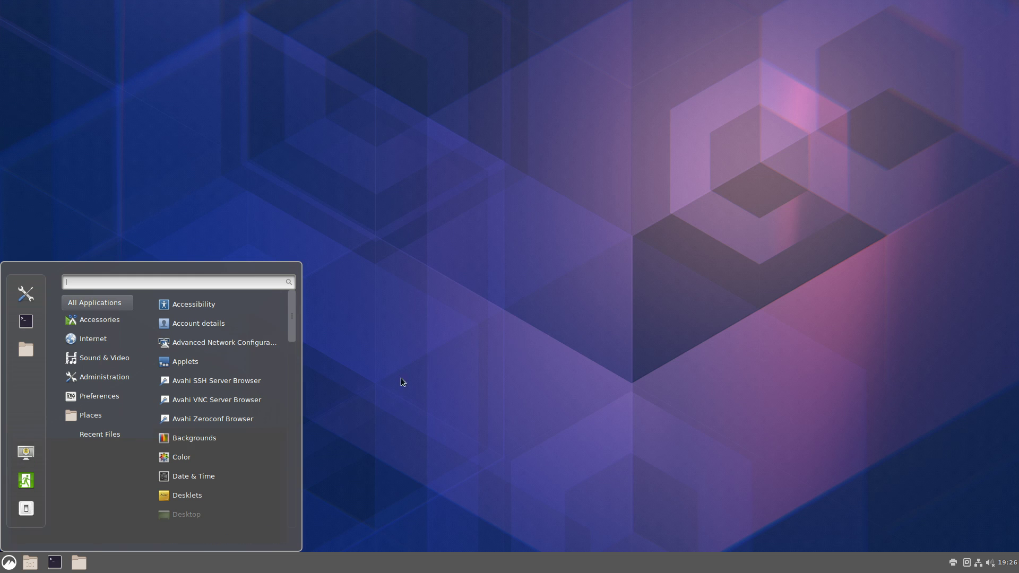
pyautogui.click(402, 378)
pyautogui.click(61, 560)
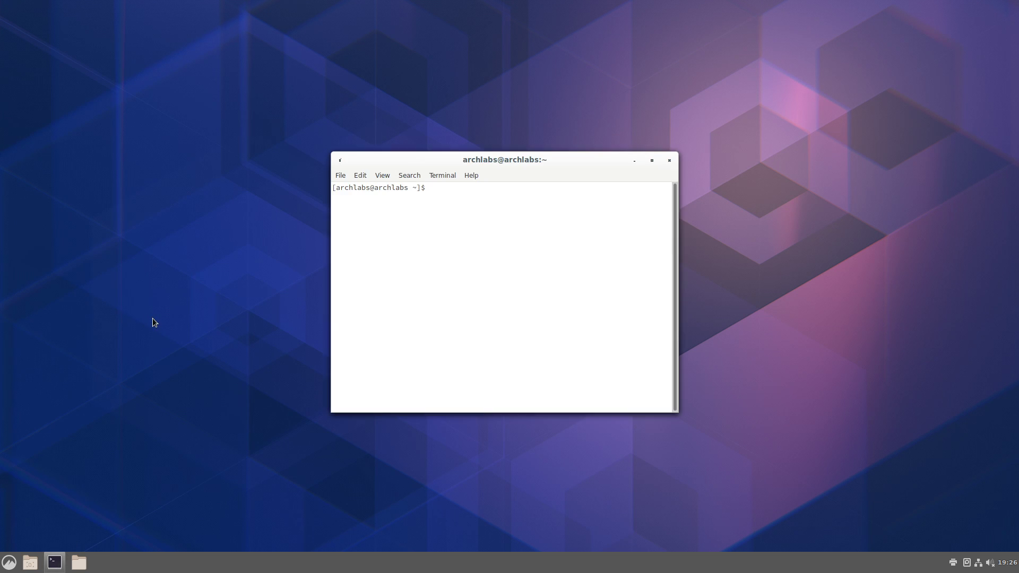
pyautogui.write('exit')
pyautogui.press('Return')
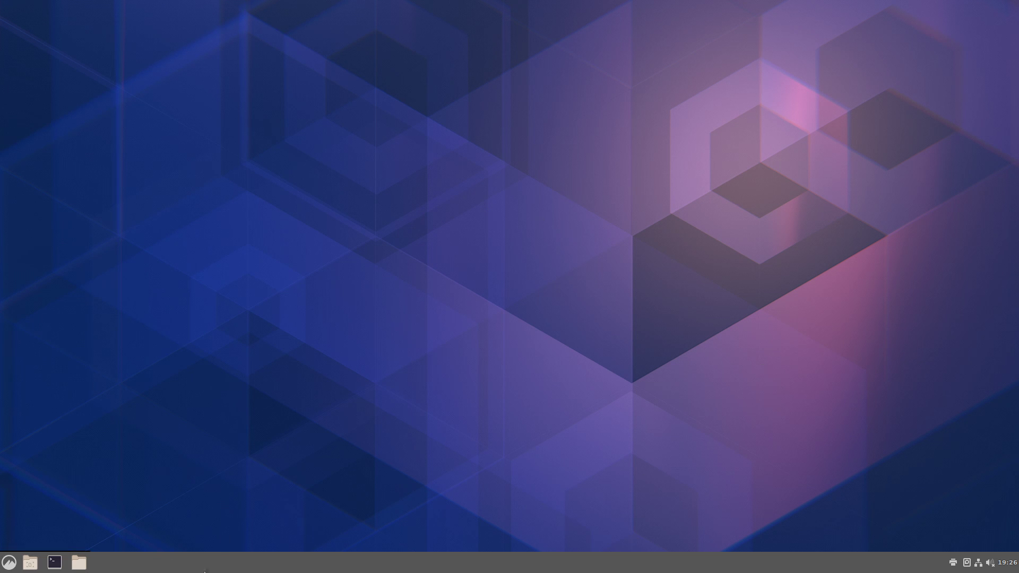
# - Shut down the ArchLabs system from the application menu
pyautogui.click(9, 562)
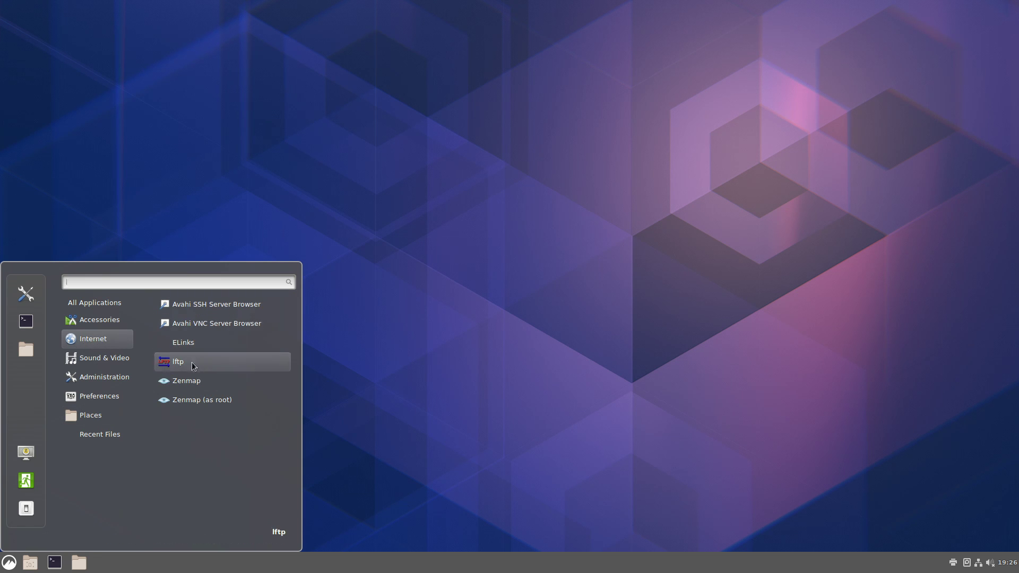
pyautogui.click(9, 563)
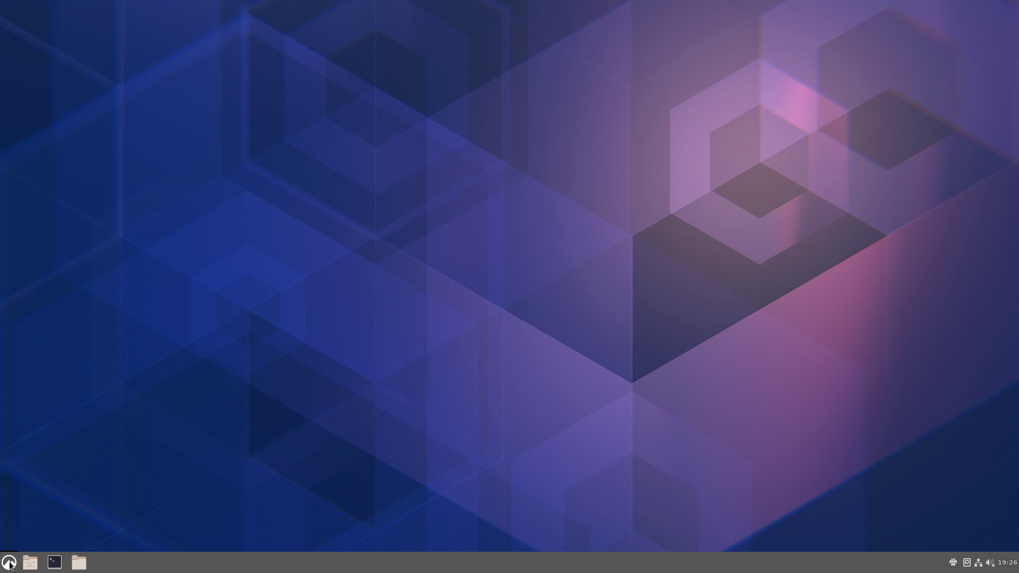
pyautogui.click(9, 563)
pyautogui.click(25, 508)
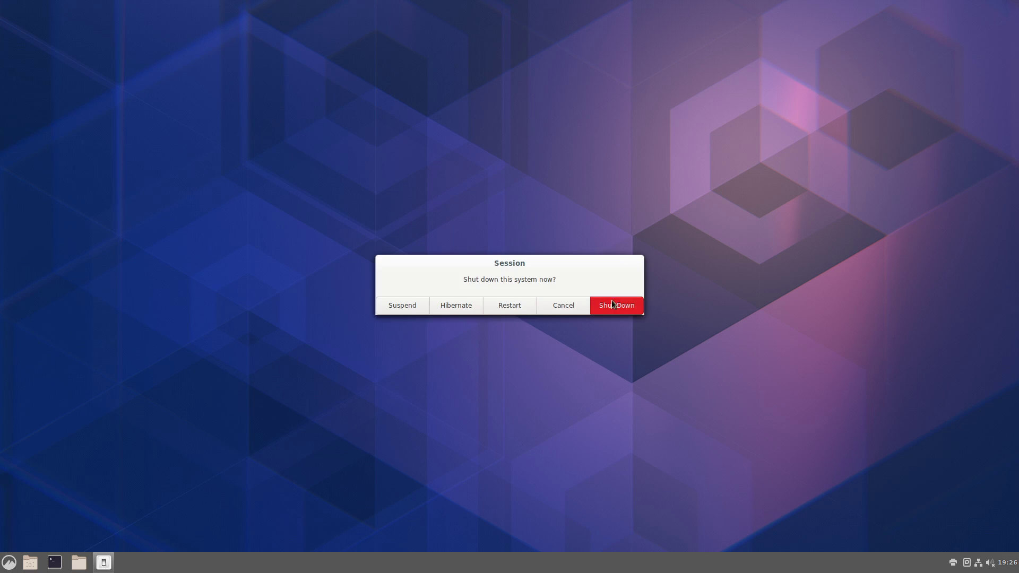
pyautogui.click(612, 301)
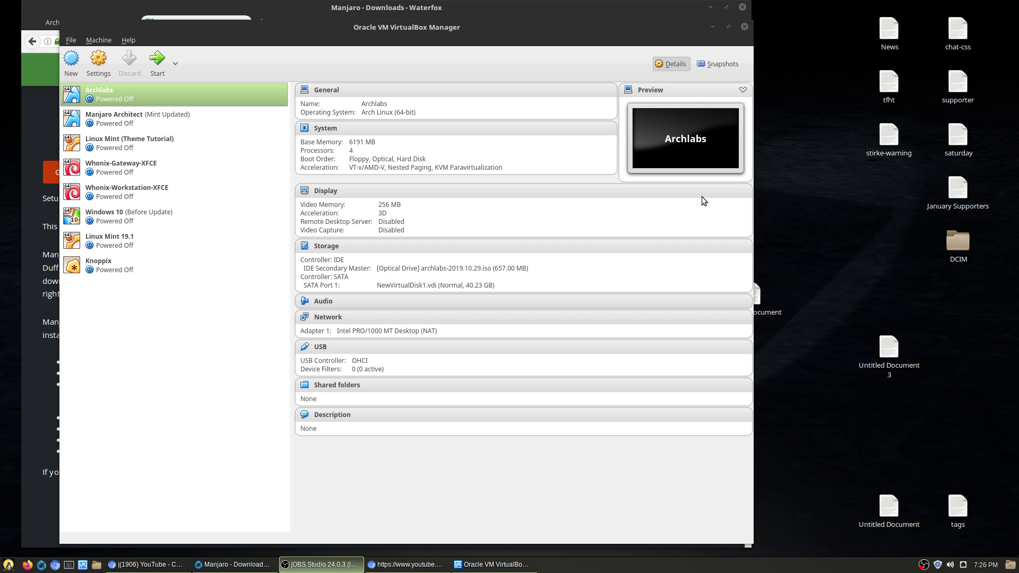
# - Attach manjaro-architect-19.0-200223-linux54.iso from Downloads to the Manjaro Architect optical drive and start it
pyautogui.click(167, 125)
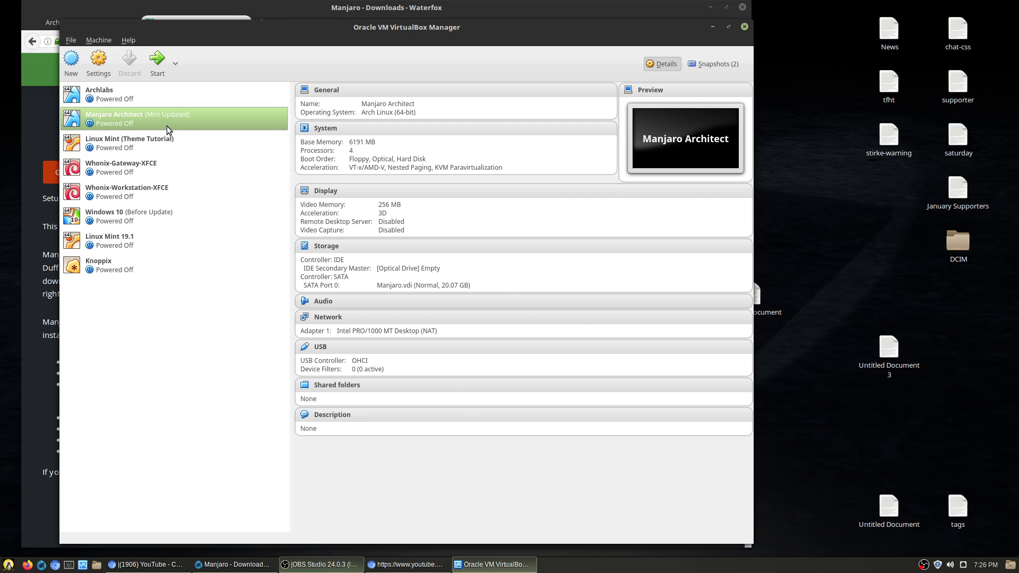
pyautogui.click(417, 267)
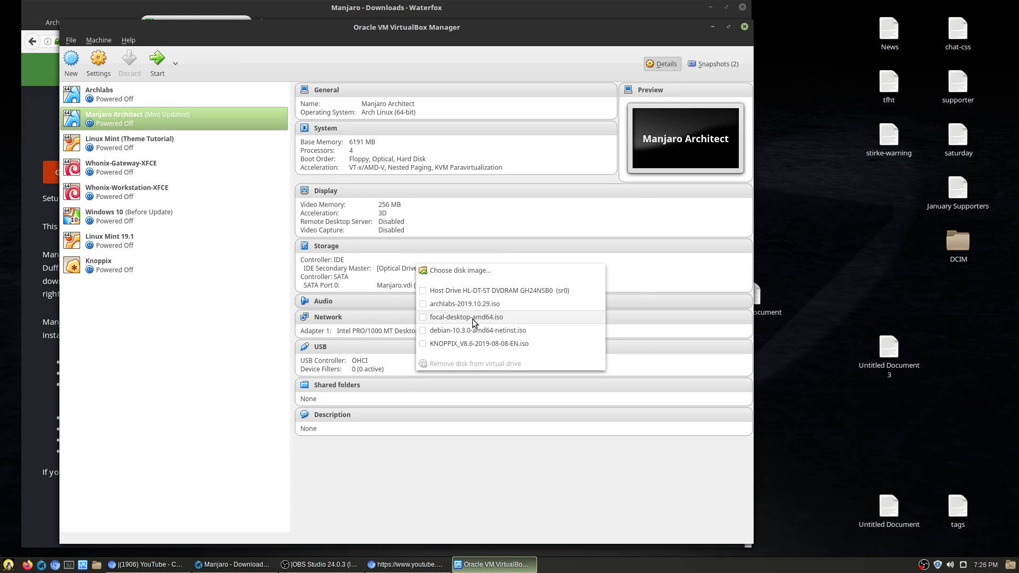
pyautogui.click(464, 271)
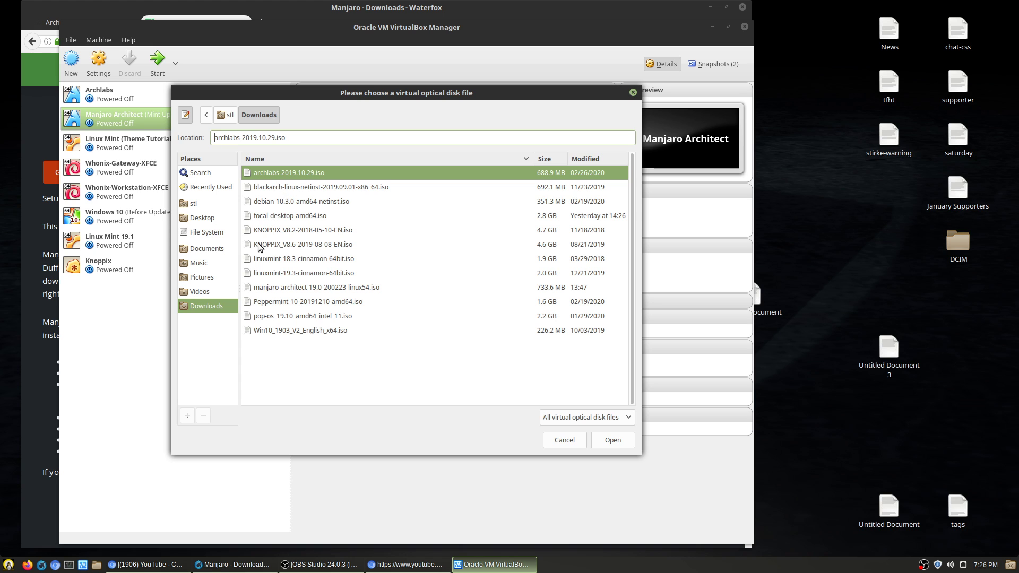
pyautogui.click(287, 289)
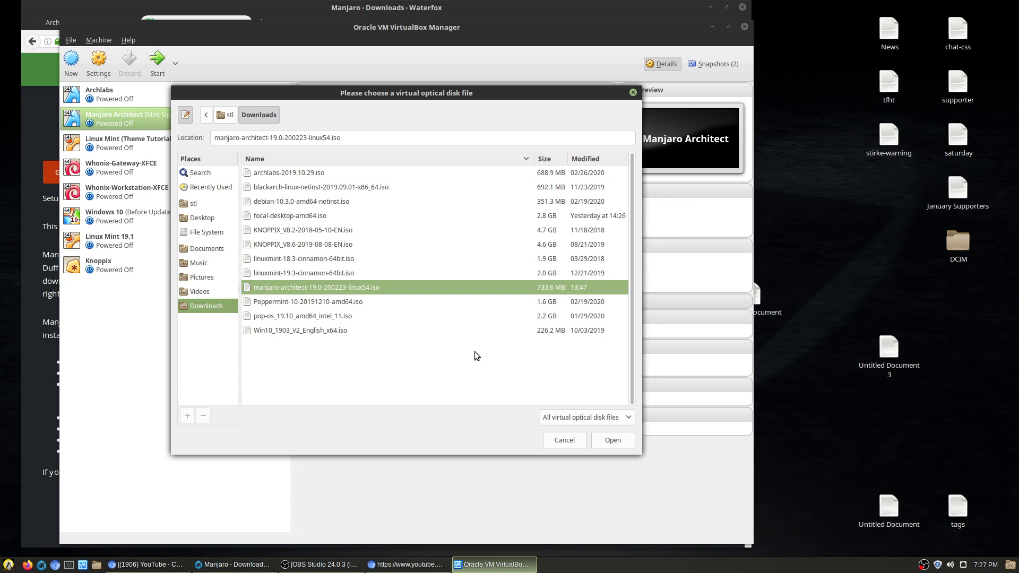
pyautogui.click(613, 440)
pyautogui.click(155, 62)
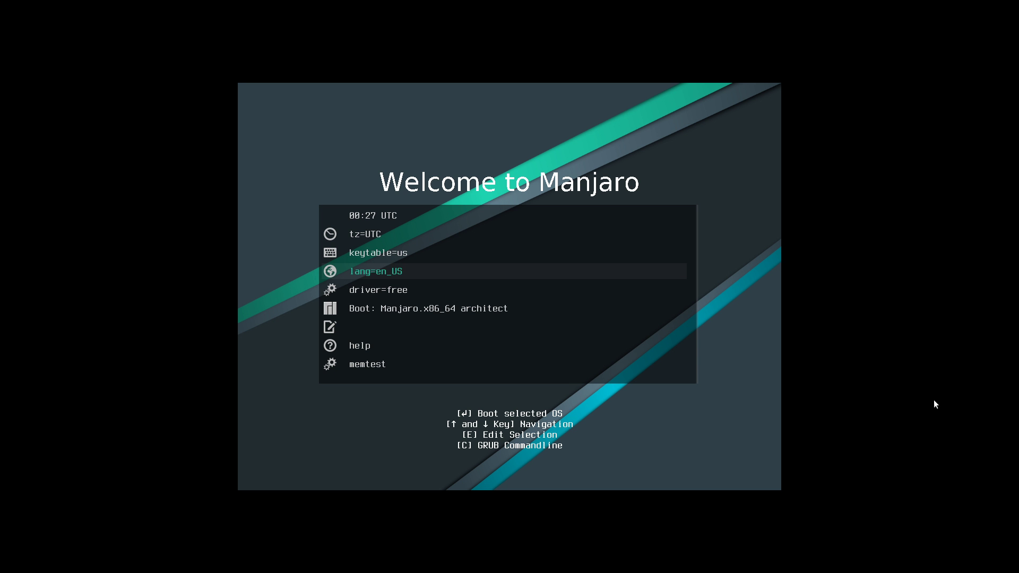
# - Keep the GRUB driver option set to free
pyautogui.press('Up')
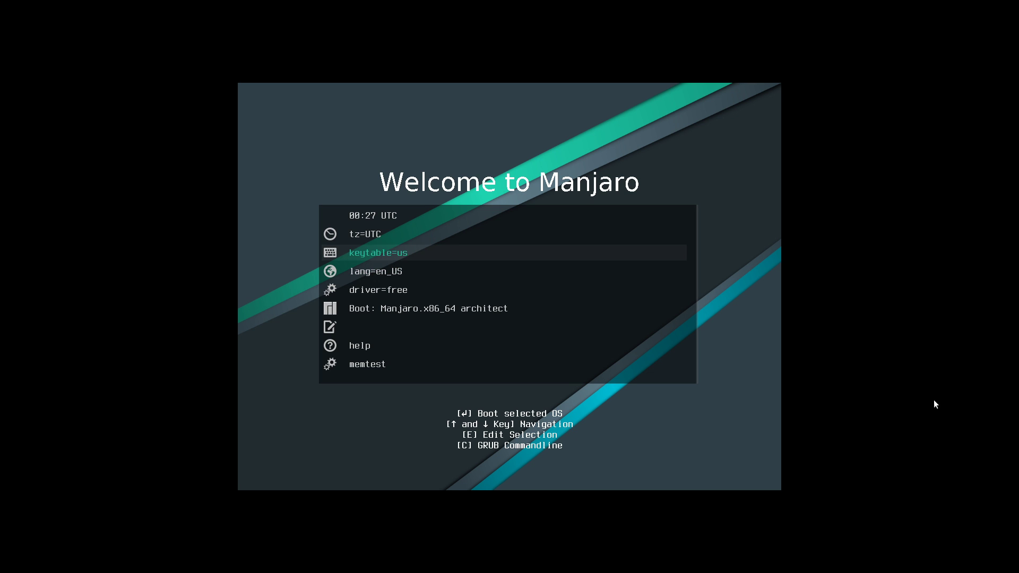
pyautogui.press('Up')
pyautogui.press('Down')
pyautogui.press('Up')
pyautogui.press('Up')
pyautogui.press('Down')
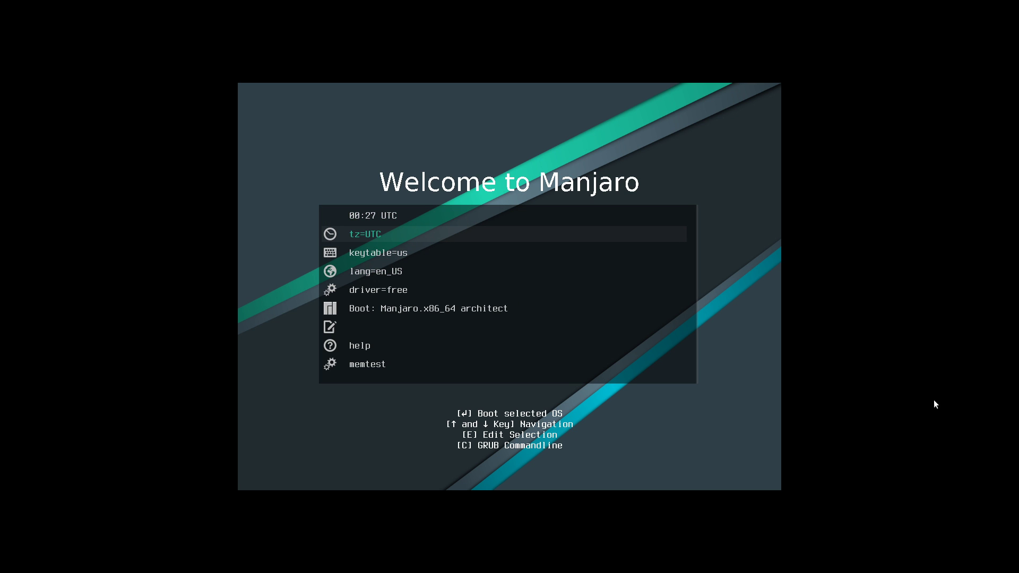
pyautogui.press('Down')
pyautogui.press('Down')
pyautogui.press('Down')
pyautogui.press('Down')
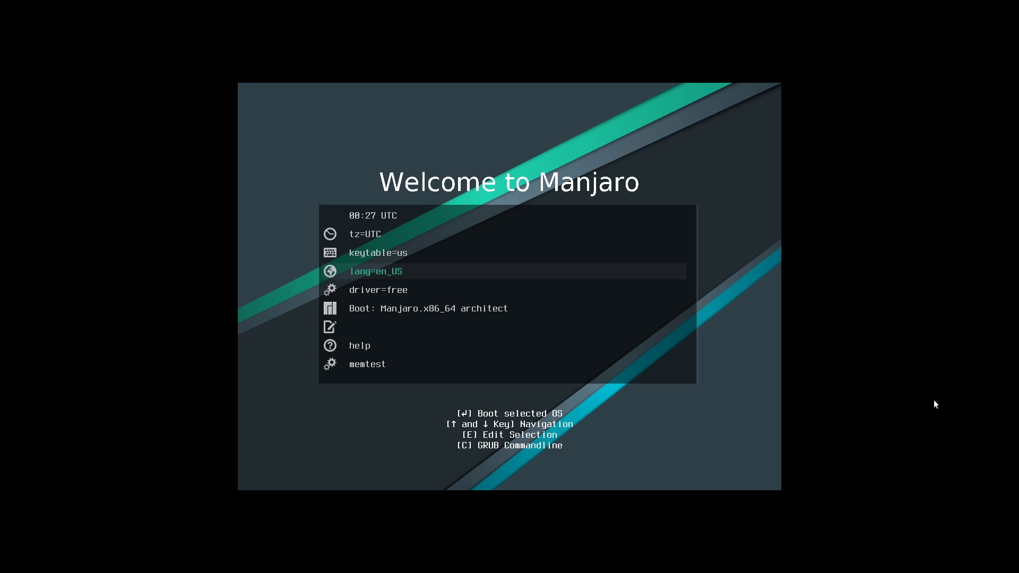
pyautogui.press('Up')
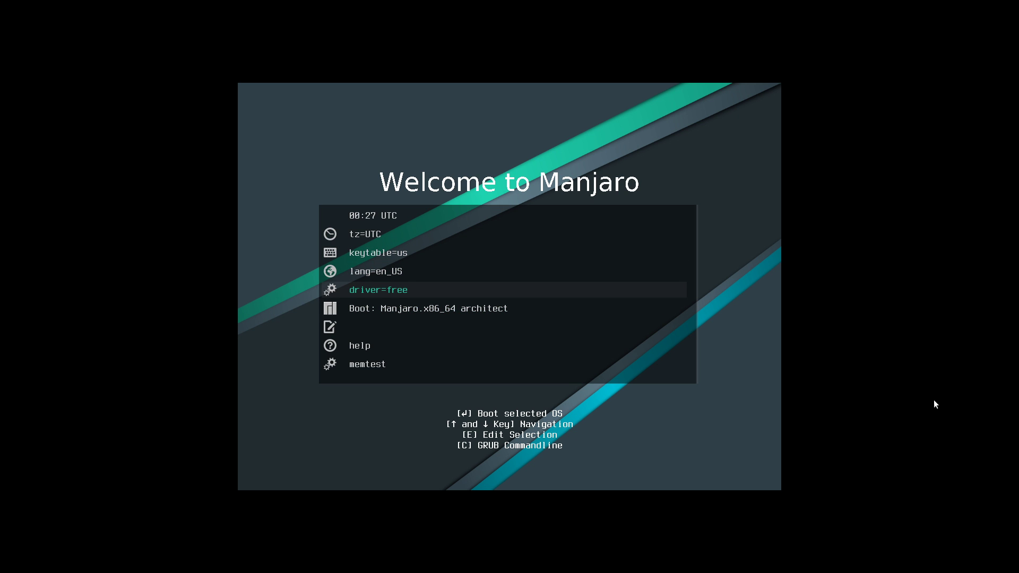
pyautogui.press('Return')
pyautogui.press('Down')
pyautogui.press('Down')
pyautogui.press('Up')
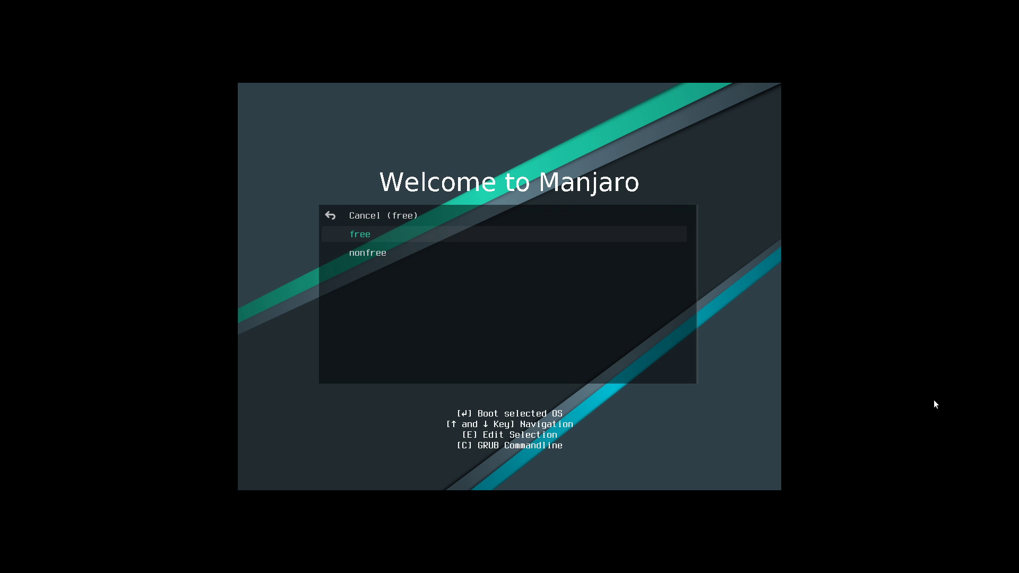
pyautogui.press('Up')
pyautogui.press('Return')
# - Boot the 'Manjaro.x86_64 architect' entry
pyautogui.press('Down')
pyautogui.press('Down')
pyautogui.press('Down')
pyautogui.press('Down')
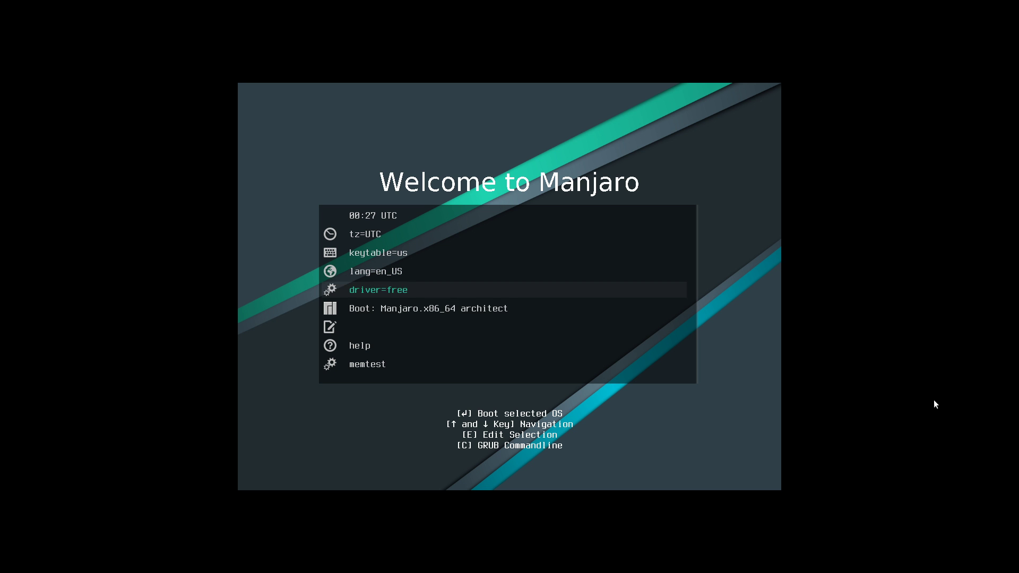
pyautogui.press('Up')
pyautogui.press('Up')
pyautogui.press('Return')
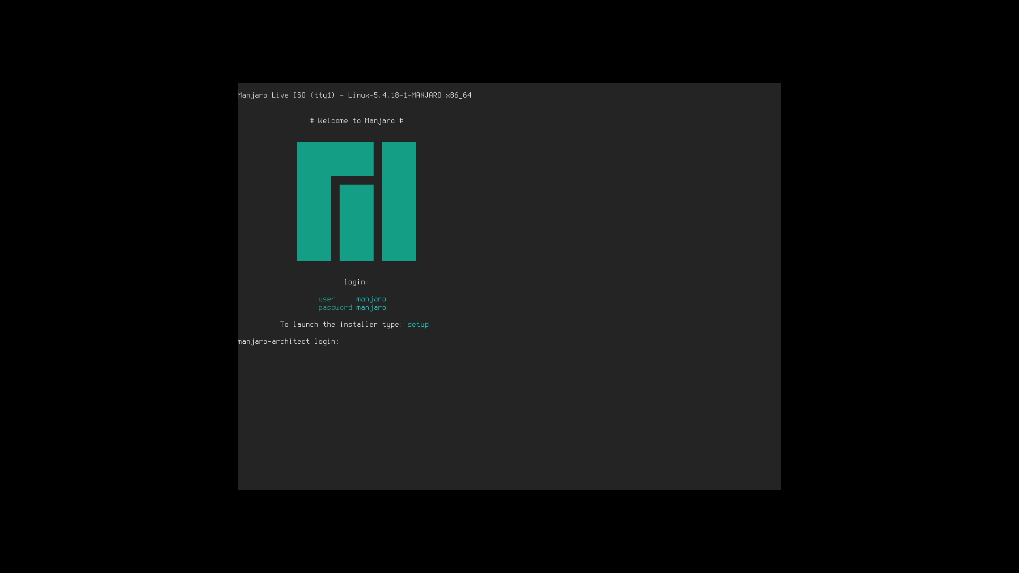
# - Log into the live console with the manjaro account and its password, then enter setup
pyautogui.write('setup')
pyautogui.press('Return')
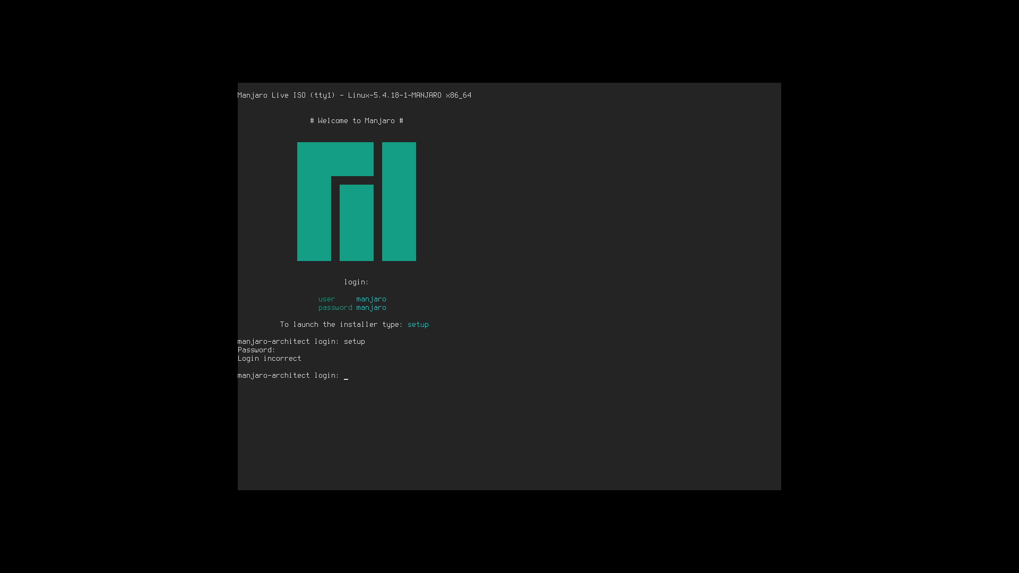
pyautogui.write('manjaro')
pyautogui.press('Return')
pyautogui.press('Return')
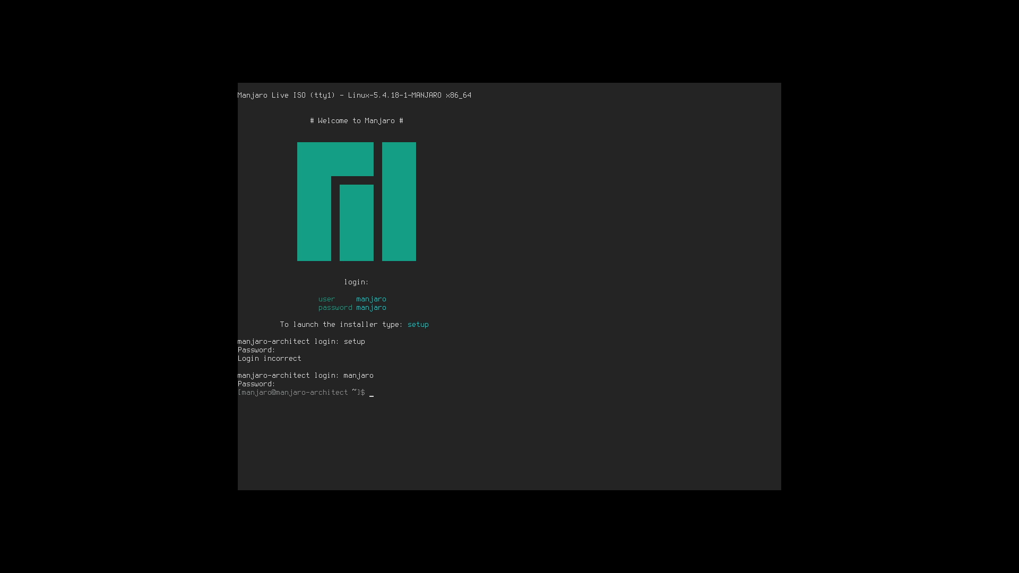
pyautogui.write('seetup')
pyautogui.press('Return')
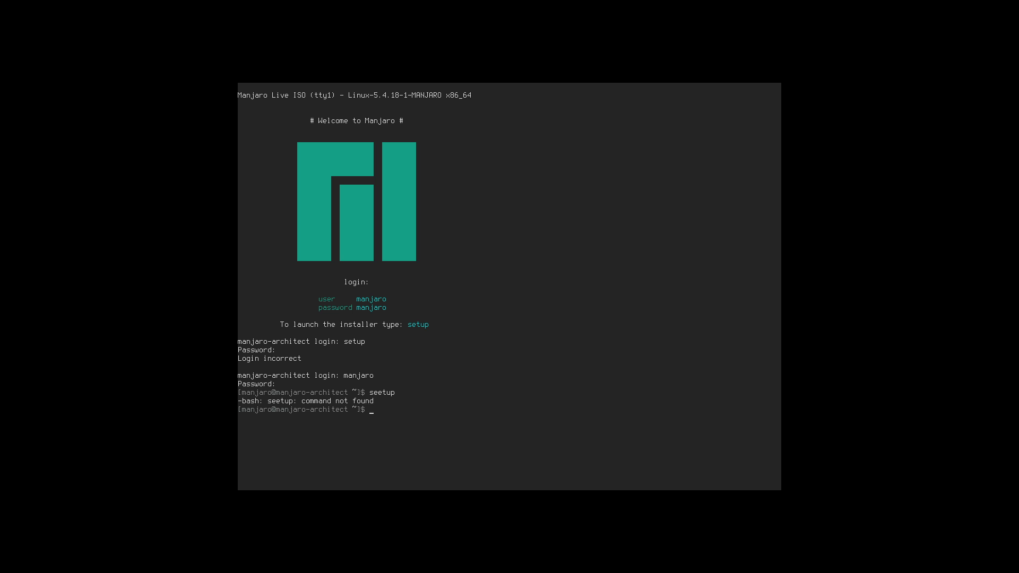
pyautogui.write('setup')
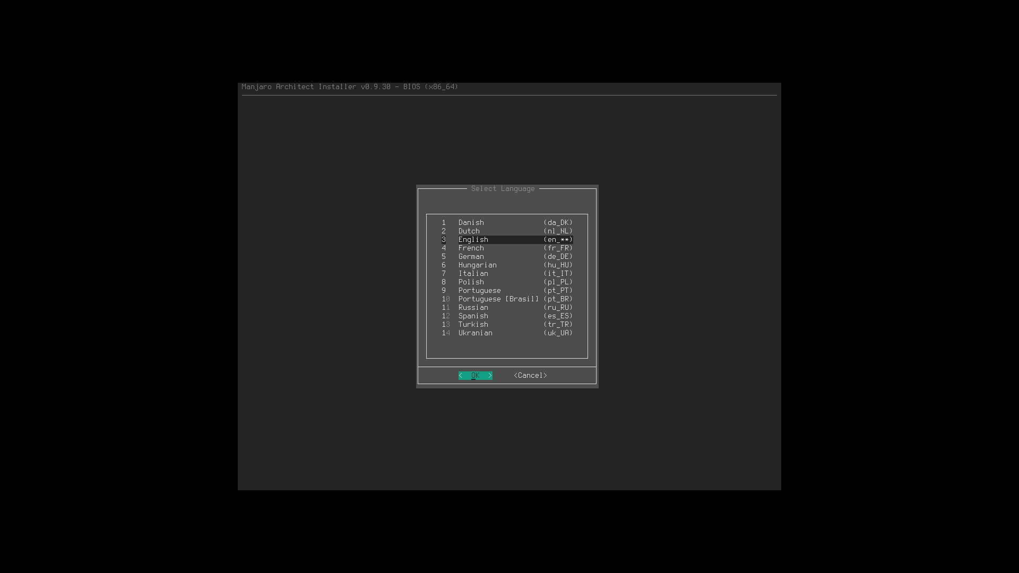
# - Reapply the VM display scale factor, return to full screen, and confirm English
pyautogui.press('Control_R+f')
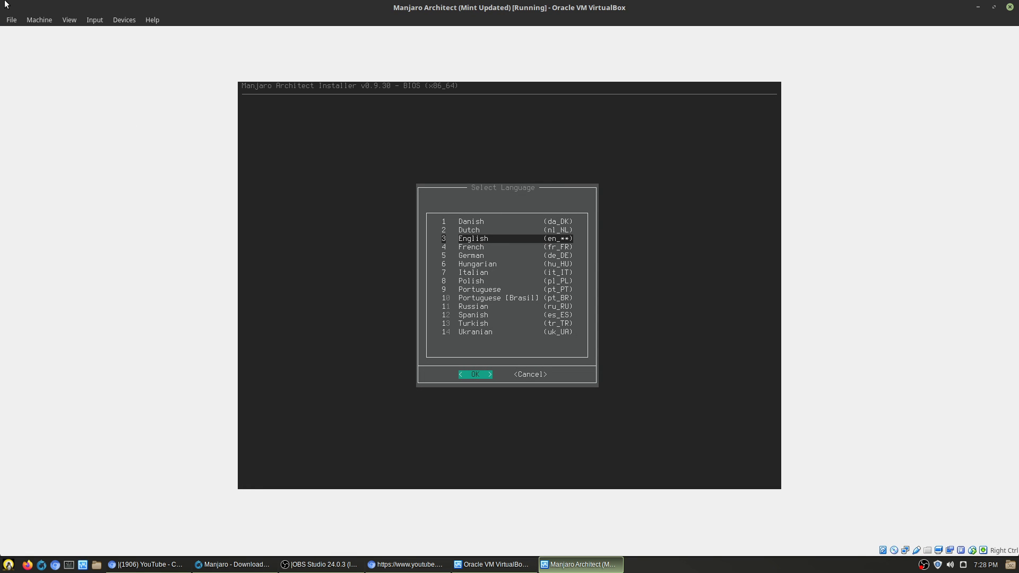
pyautogui.click(69, 20)
pyautogui.moveTo(114, 192)
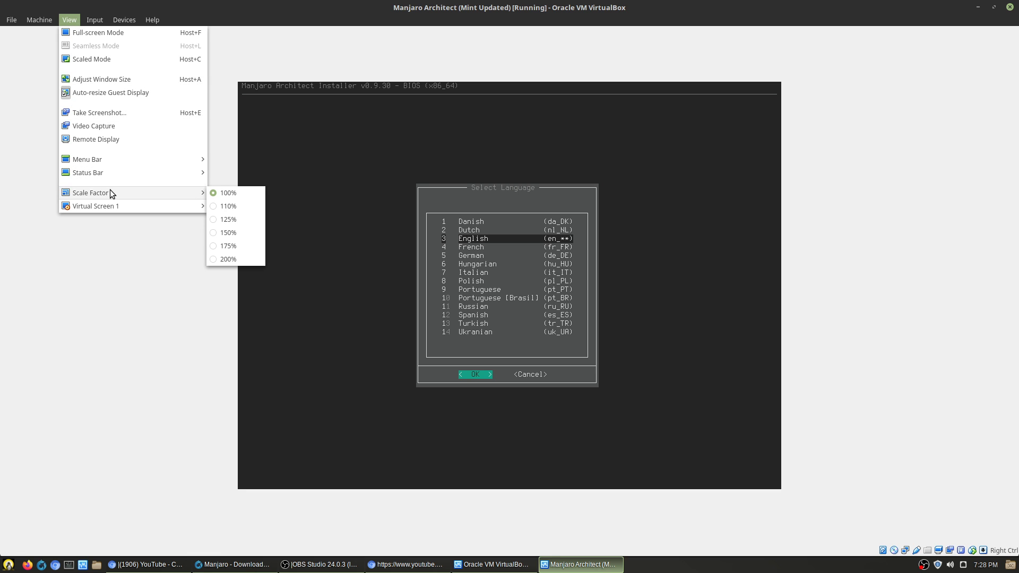
pyautogui.click(230, 223)
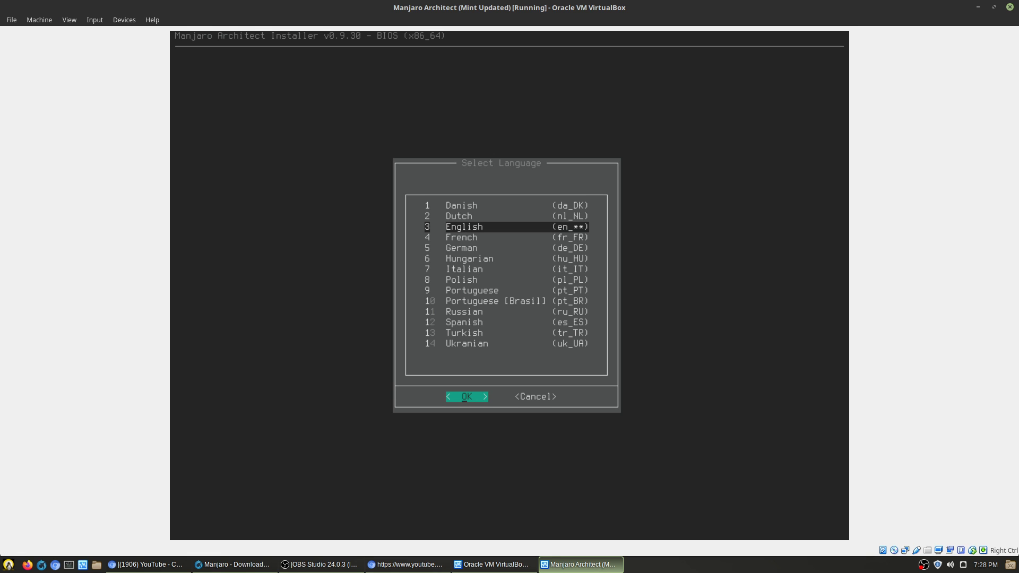
pyautogui.press('Control_R+f')
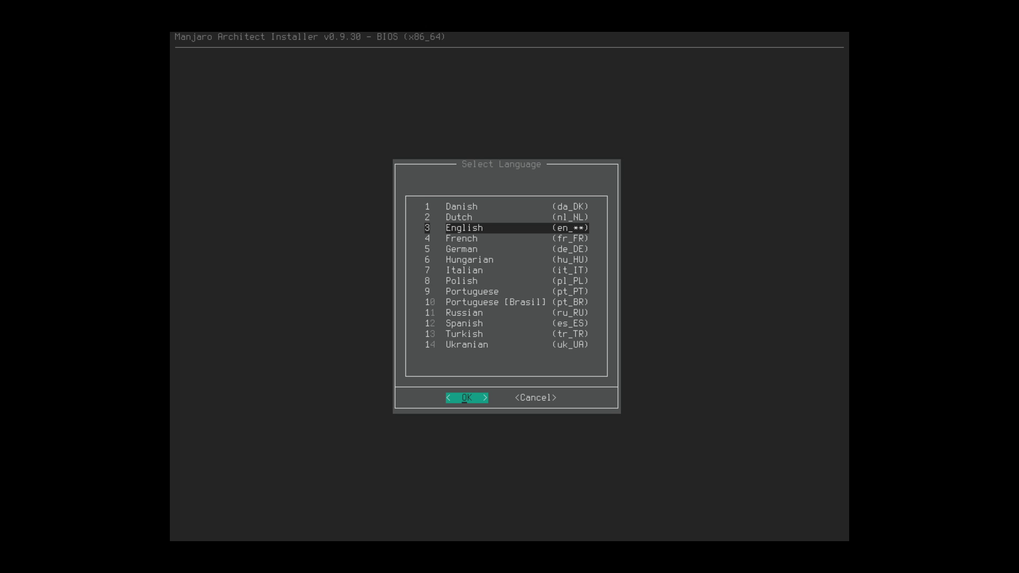
pyautogui.press('Return')
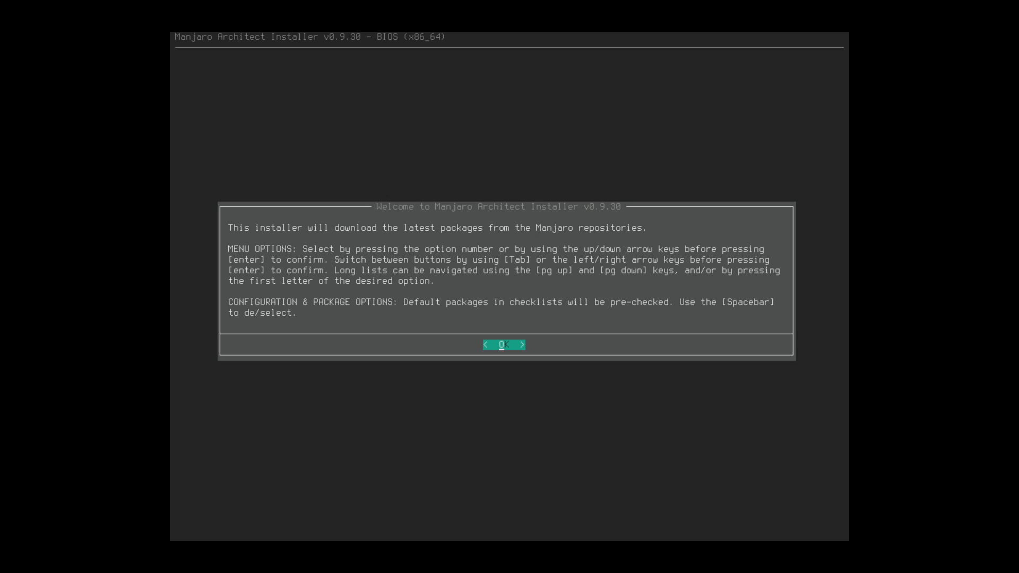
# - Go to Prepare Installation and keep the us virtual console keymap
pyautogui.press('Return')
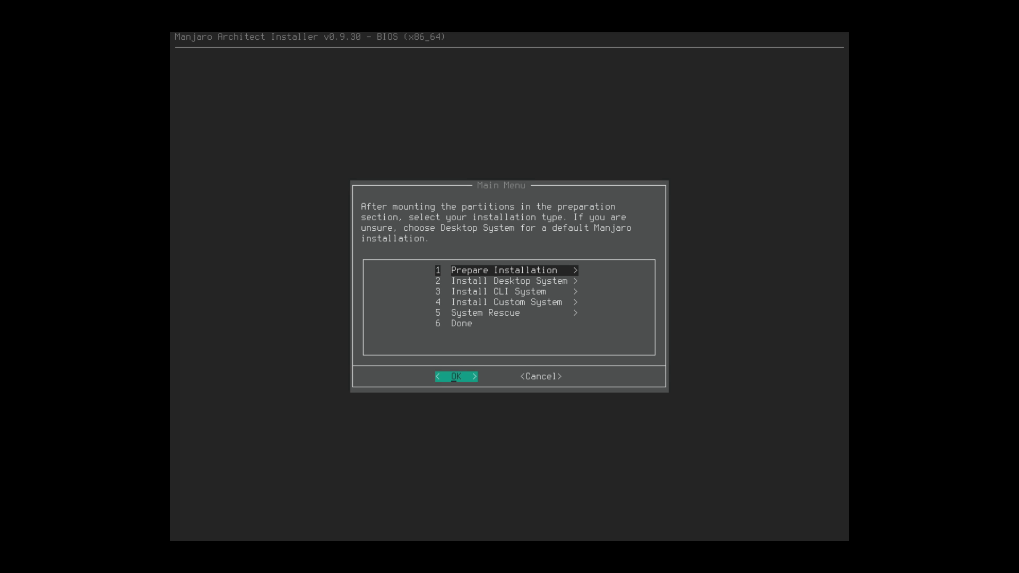
pyautogui.press('Down')
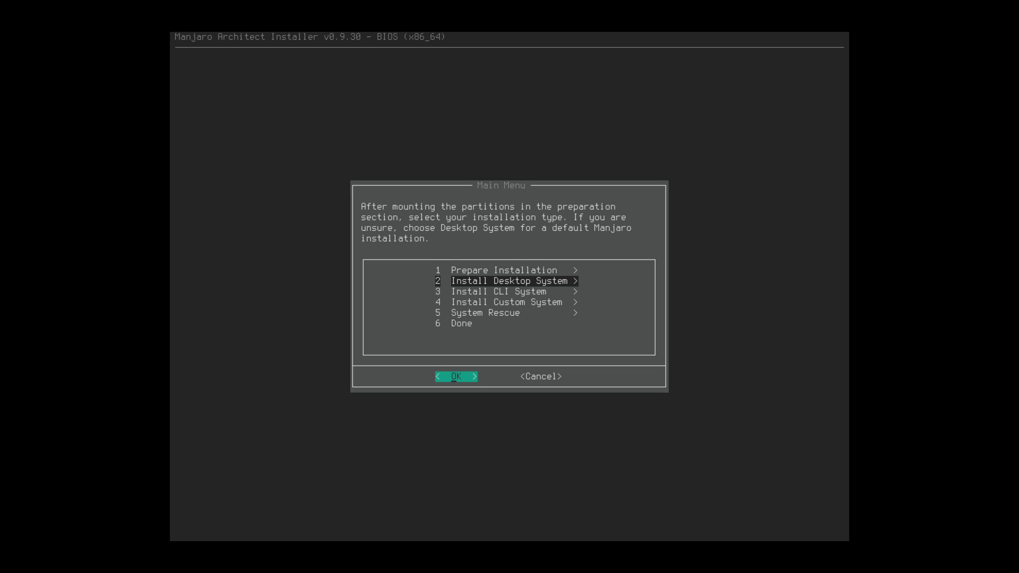
pyautogui.press('Down')
pyautogui.press('Down')
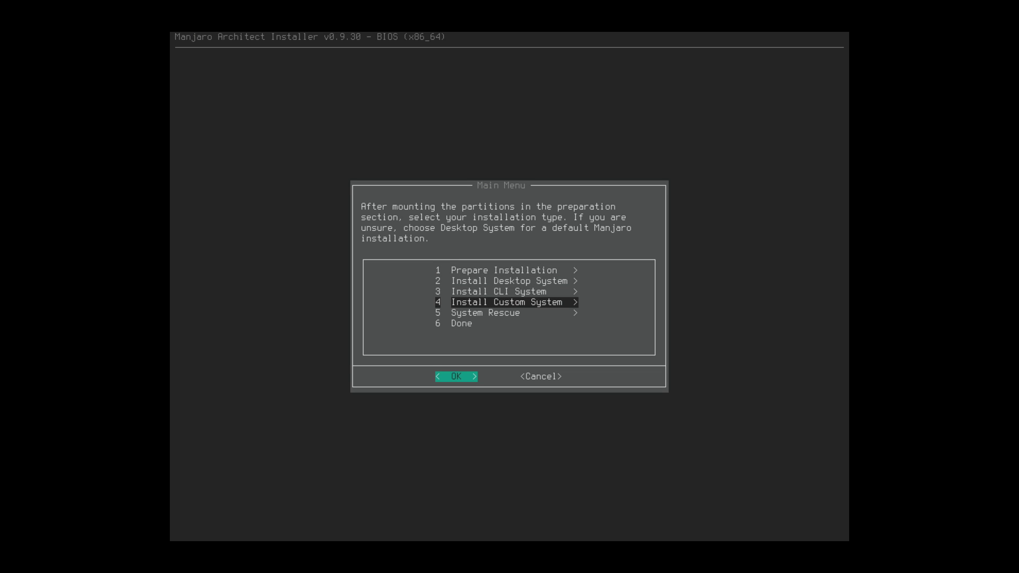
pyautogui.press('Down')
pyautogui.press('Up')
pyautogui.press('Up')
pyautogui.press('Up')
pyautogui.press('Up')
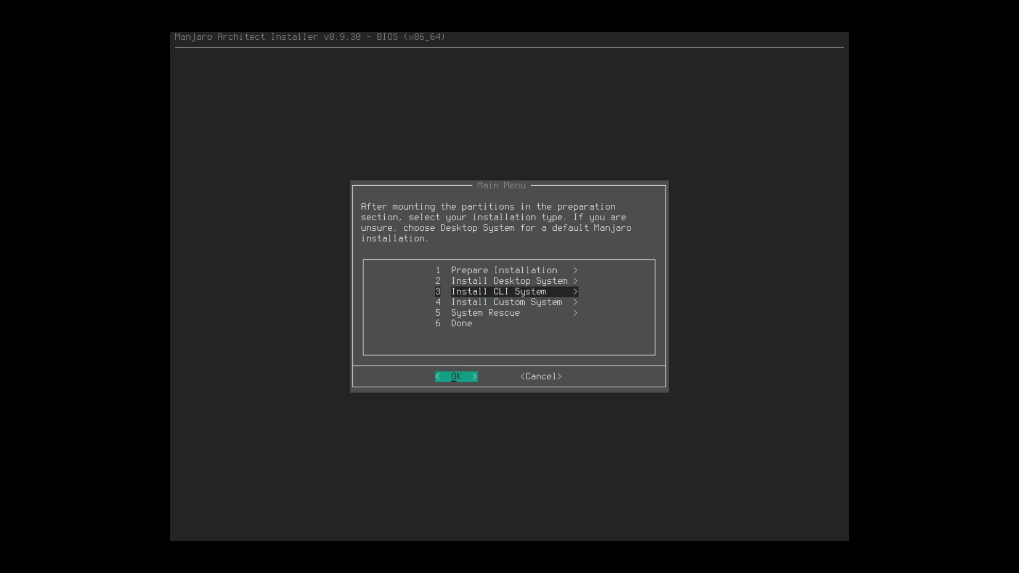
pyautogui.press('Return')
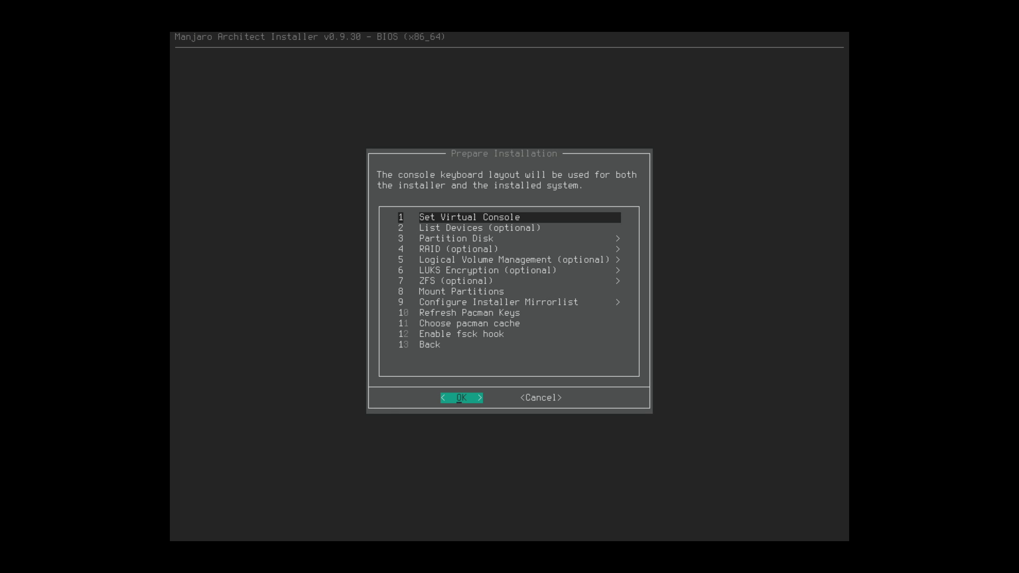
pyautogui.press('Return')
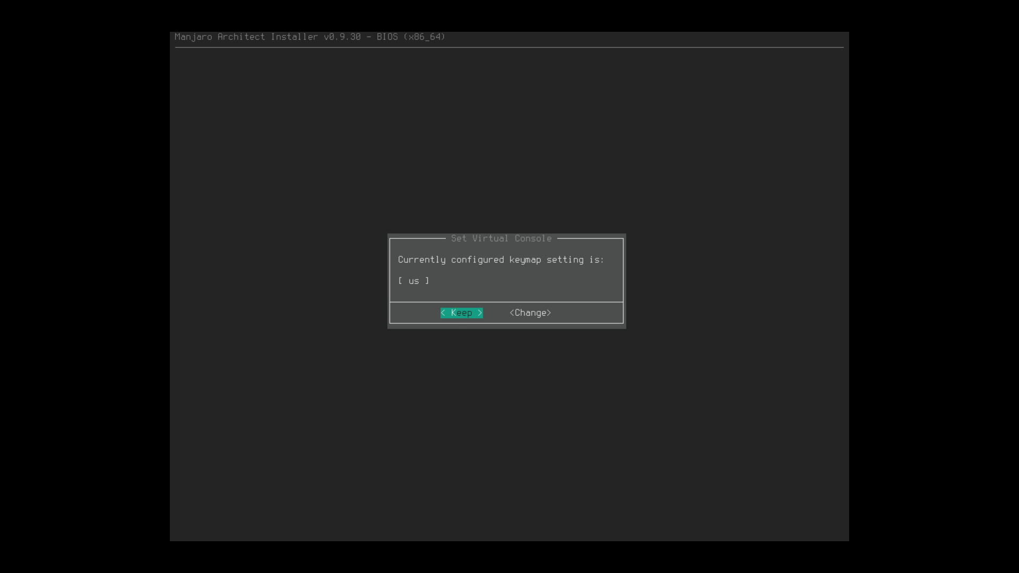
pyautogui.press('Return')
# - List the 20.1G sda device, then move on to Partition Disk
pyautogui.press('Return')
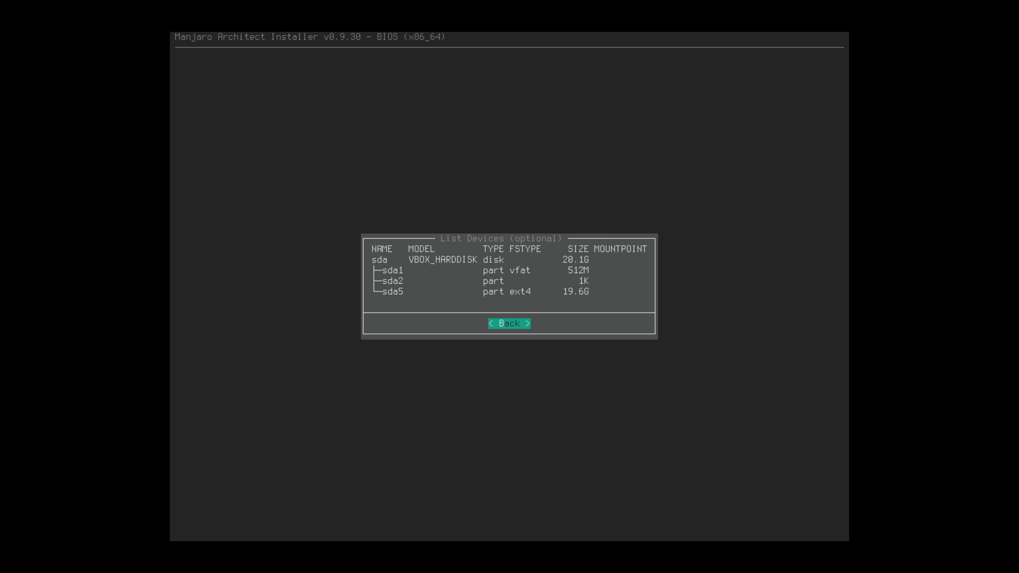
pyautogui.press('Return')
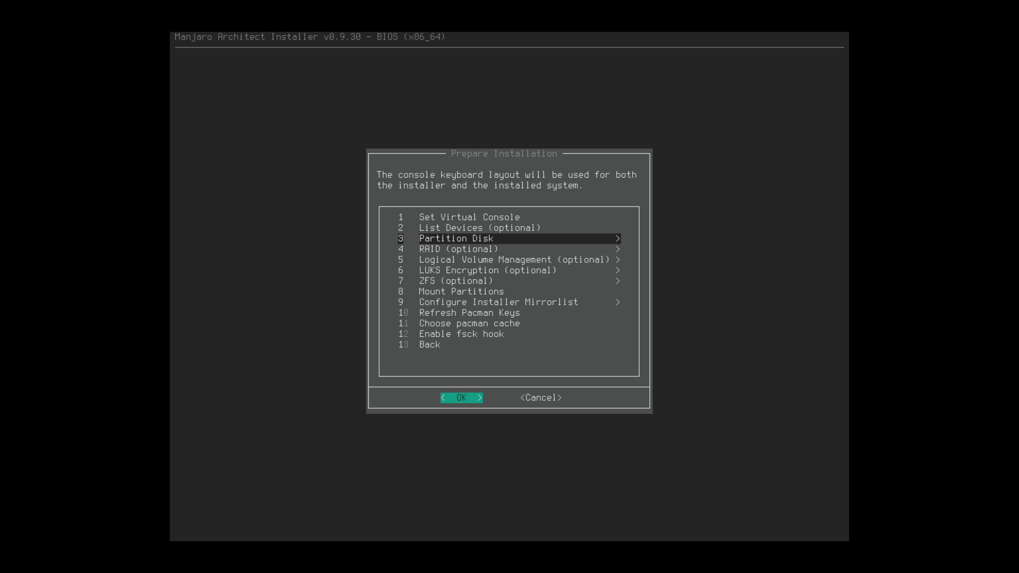
pyautogui.press('Down')
pyautogui.press('Up')
pyautogui.press('Return')
pyautogui.press('Return')
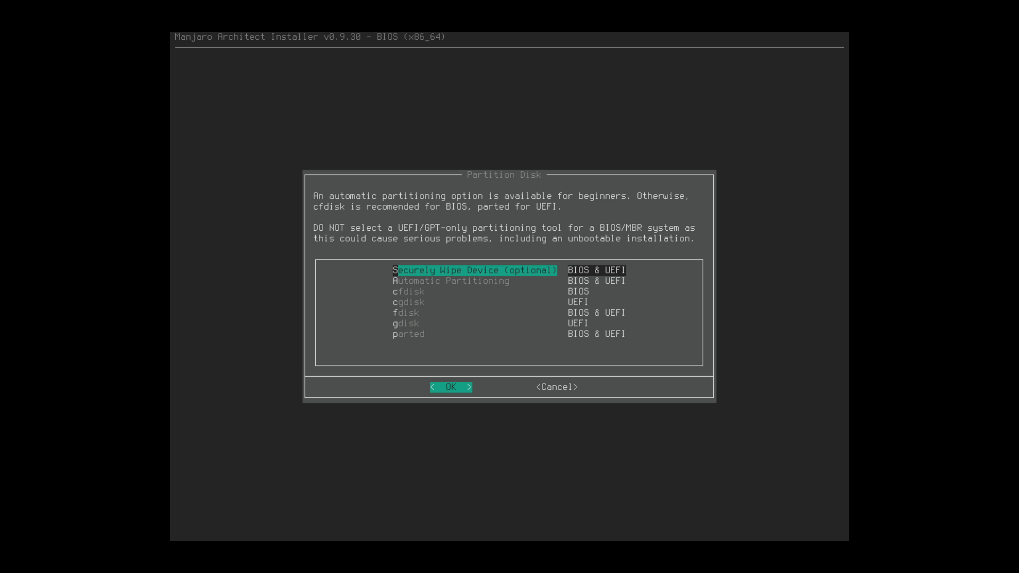
# - Automatically wipe and repartition /dev/sda
pyautogui.press('Down')
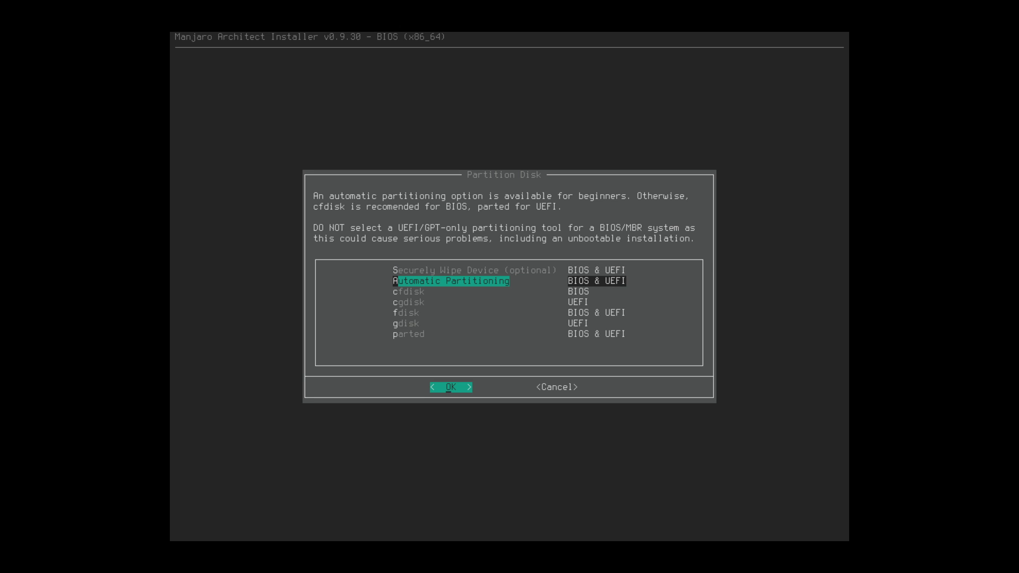
pyautogui.press('Return')
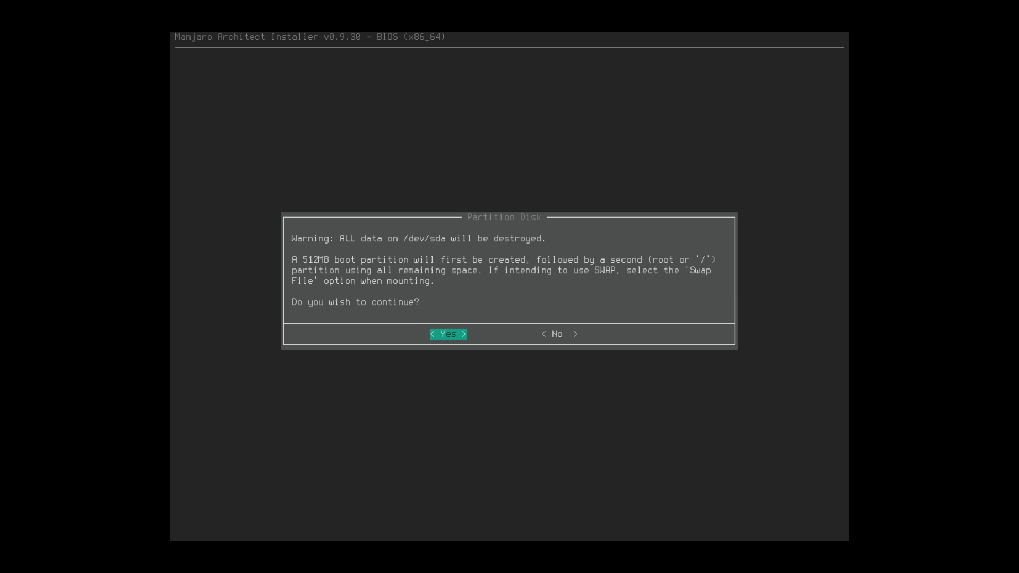
pyautogui.press('Return')
pyautogui.press('Return')
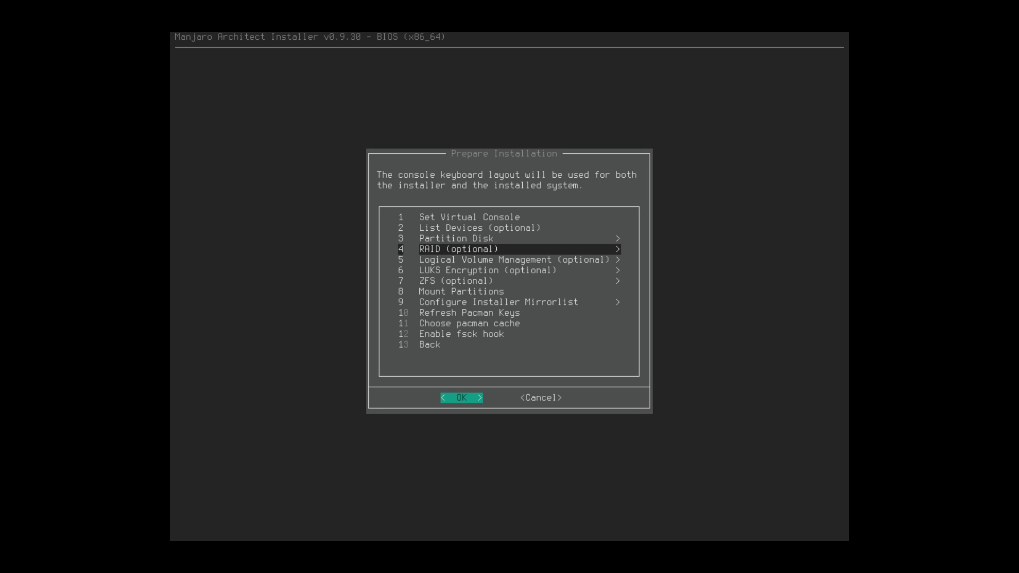
# - Skip LVM and encryption and start the Mount Partitions step
pyautogui.press('Down')
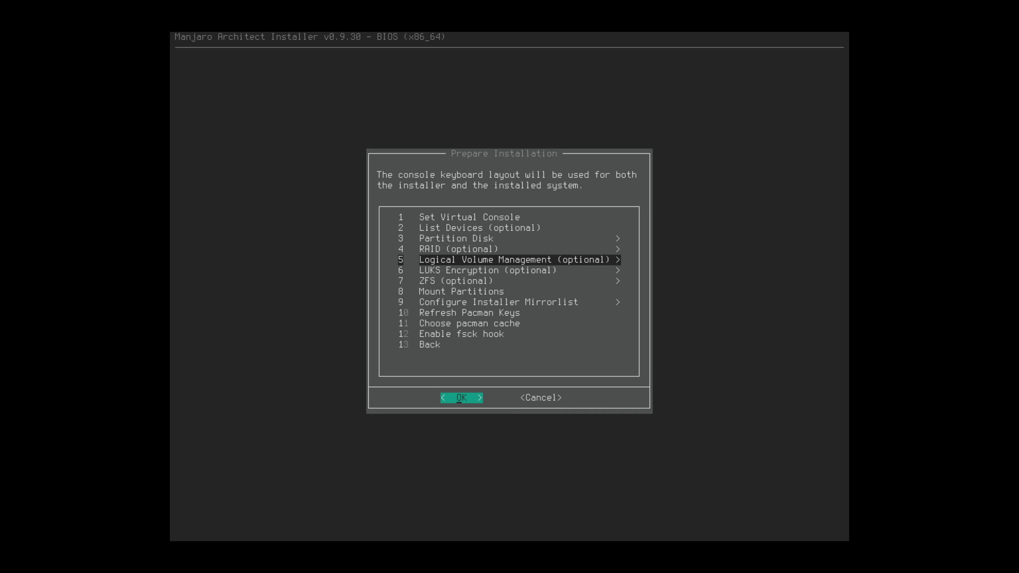
pyautogui.press('Down')
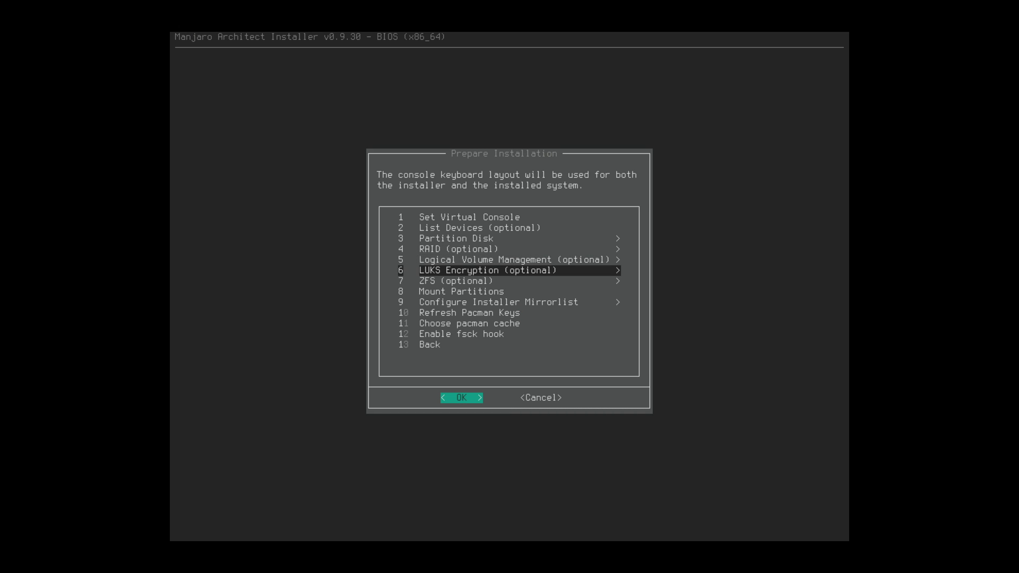
pyautogui.press('Down')
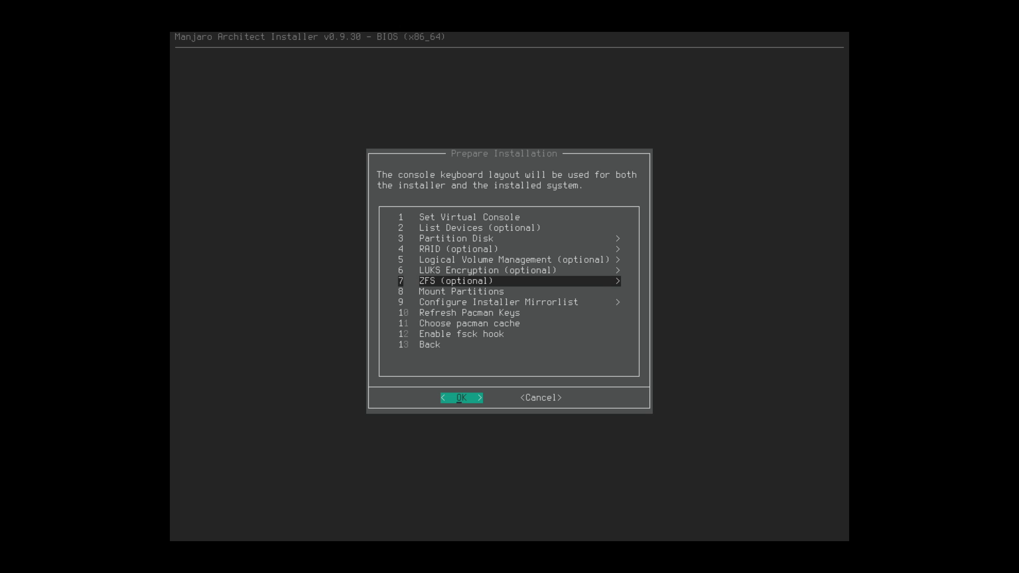
pyautogui.press('Down')
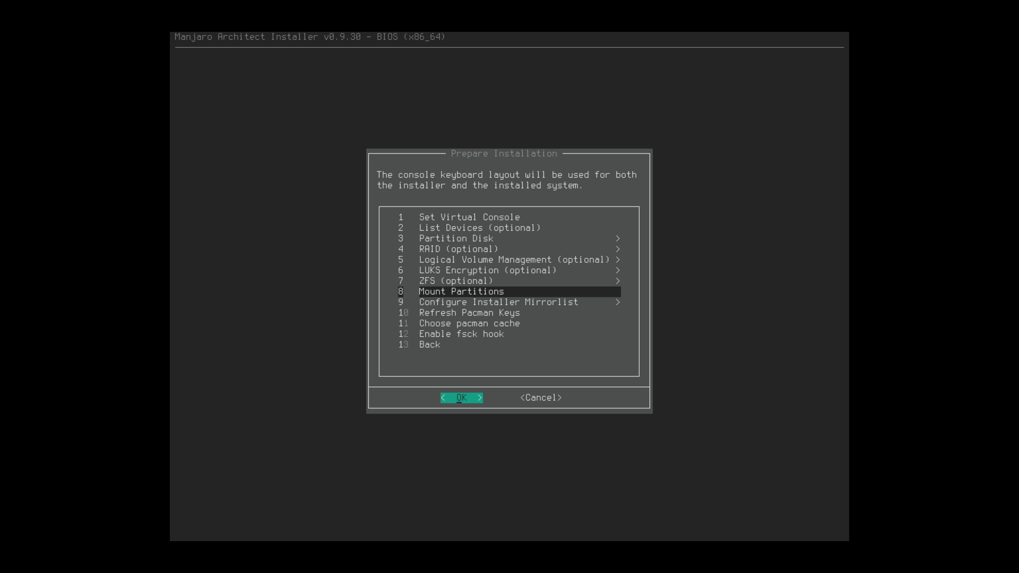
pyautogui.press('Return')
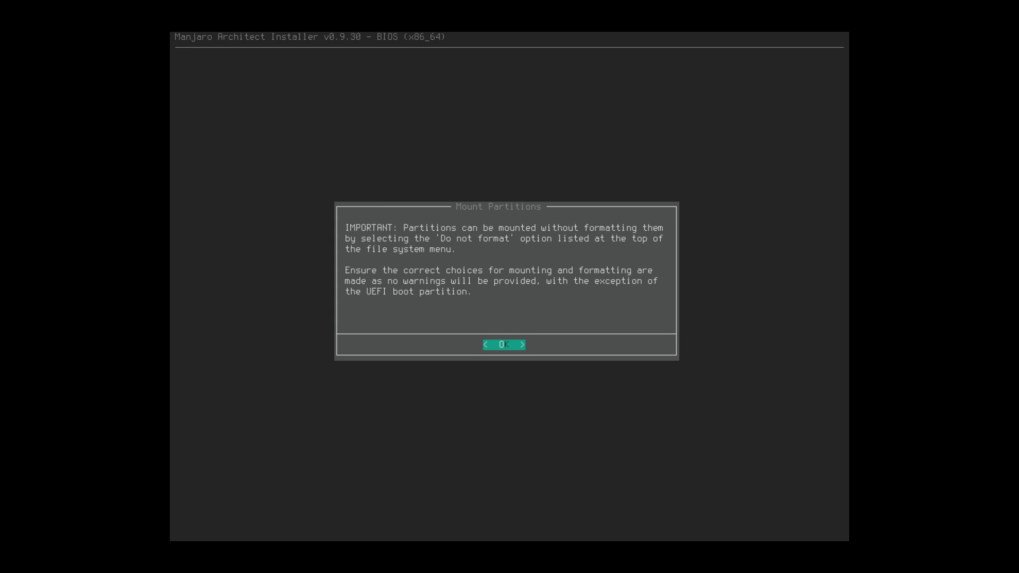
# - Mount /dev/sda2 as the root partition without formatting
pyautogui.press('Return')
pyautogui.press('Down')
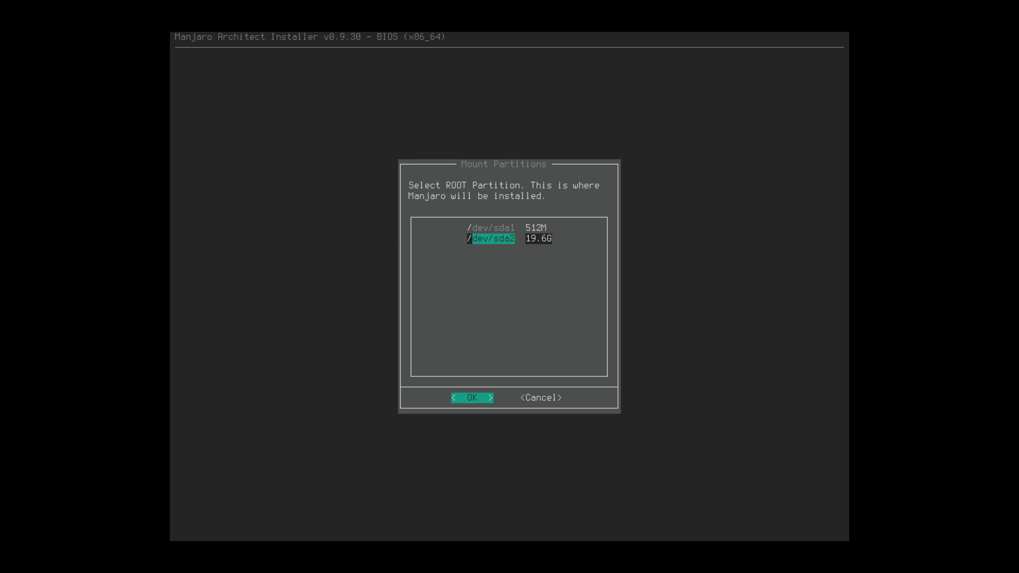
pyautogui.press('Up')
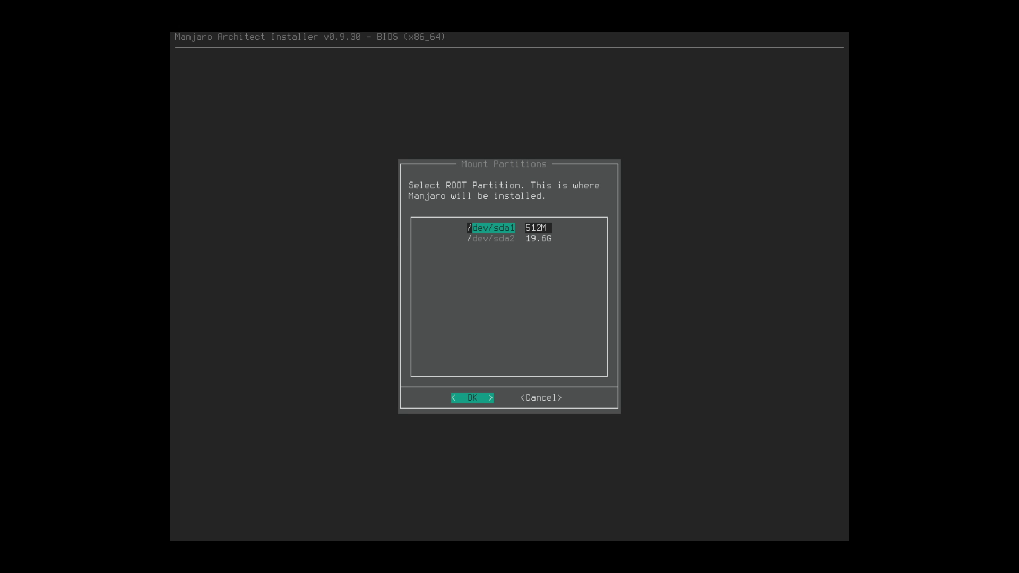
pyautogui.press('Down')
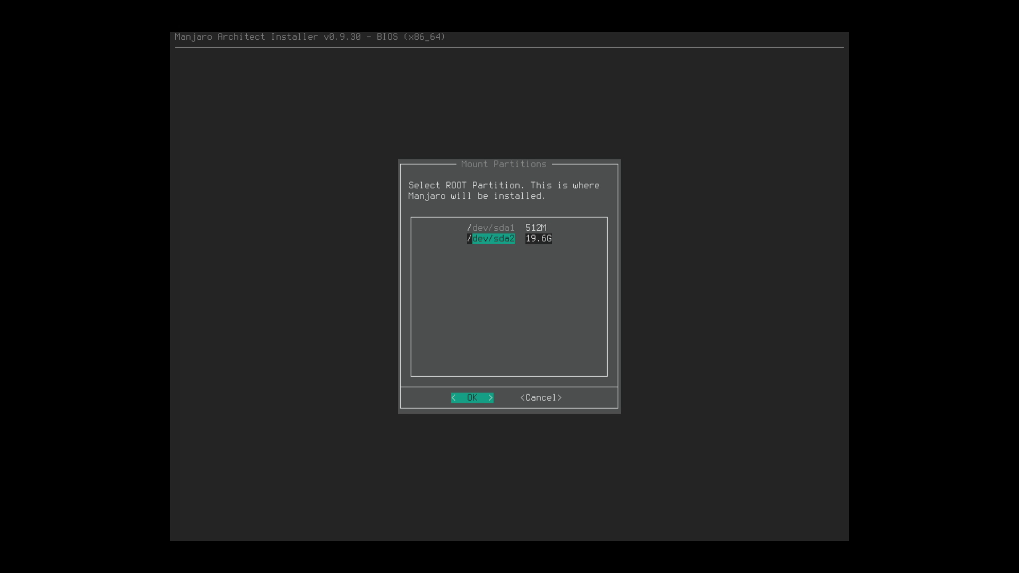
pyautogui.press('Up')
pyautogui.press('Down')
pyautogui.press('Return')
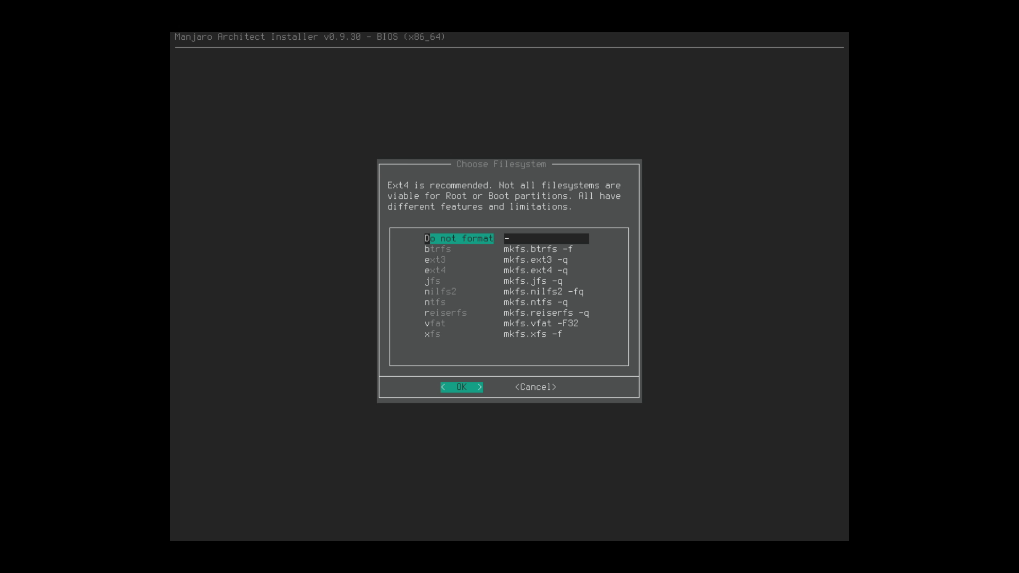
pyautogui.press('Down')
pyautogui.press('Up')
pyautogui.press('Return')
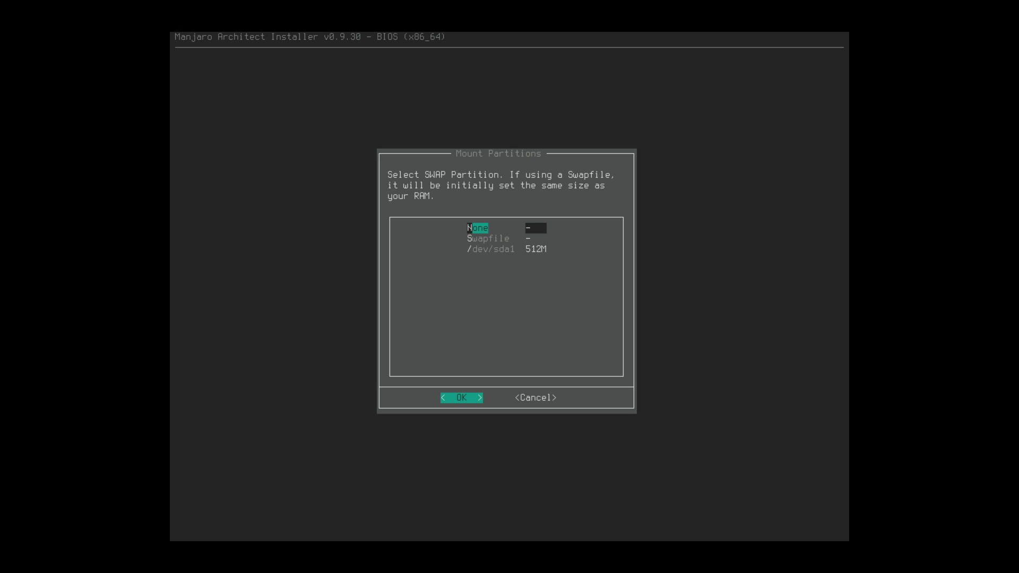
# - Request a 5992M swapfile and dismiss the resulting no-space errors
pyautogui.press('Down')
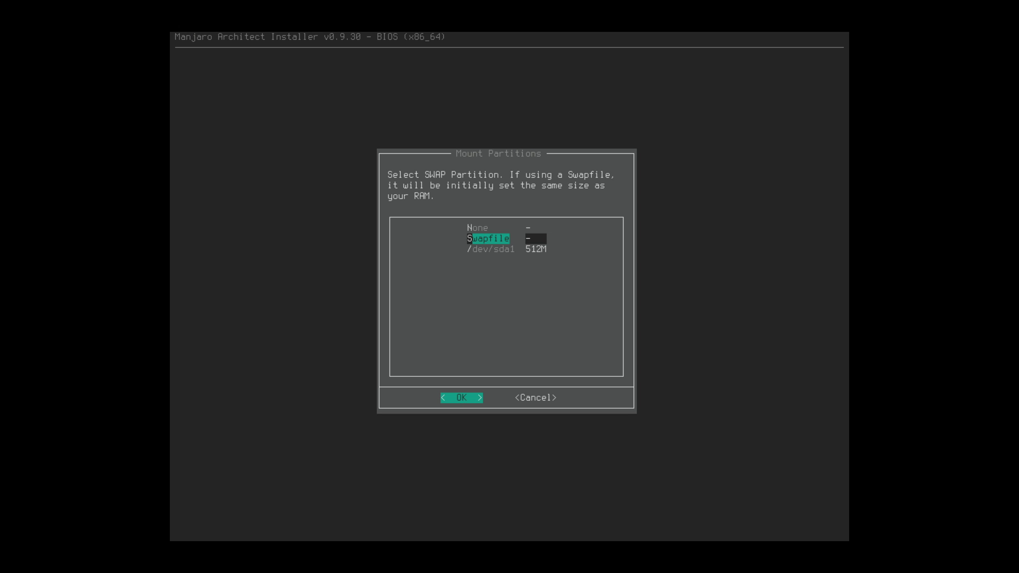
pyautogui.press('Return')
pyautogui.press('Return')
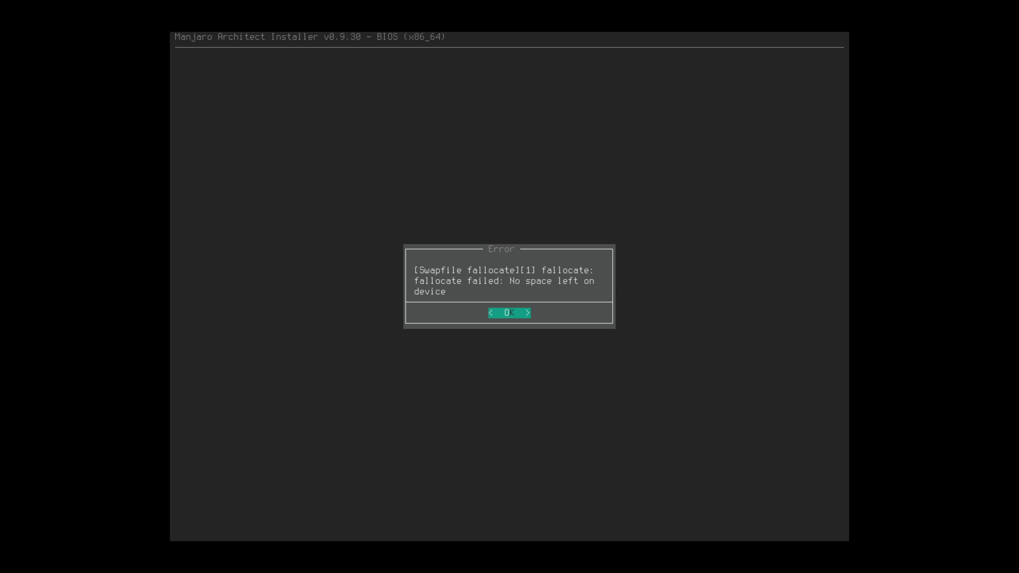
pyautogui.press('Return')
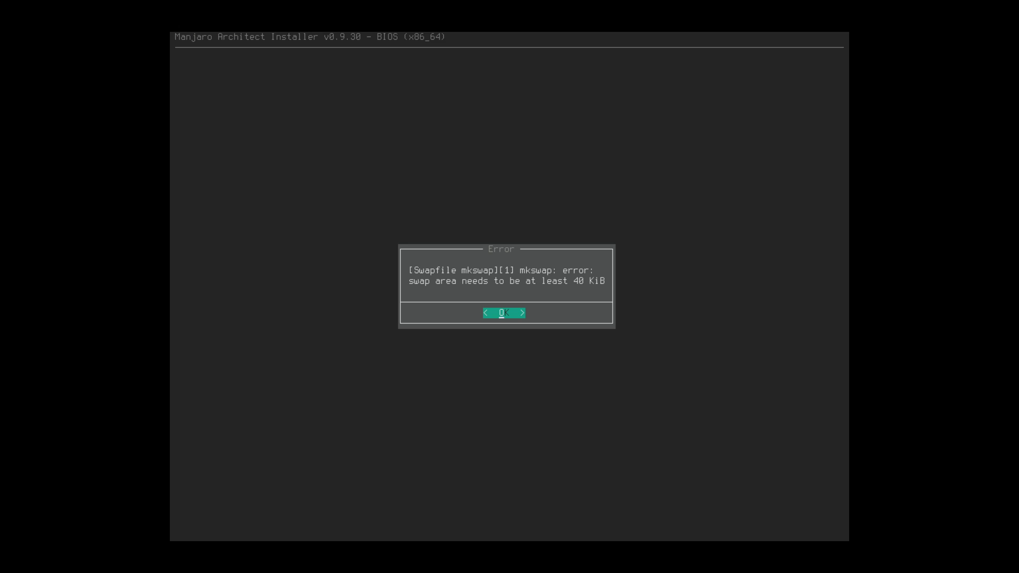
pyautogui.press('Return')
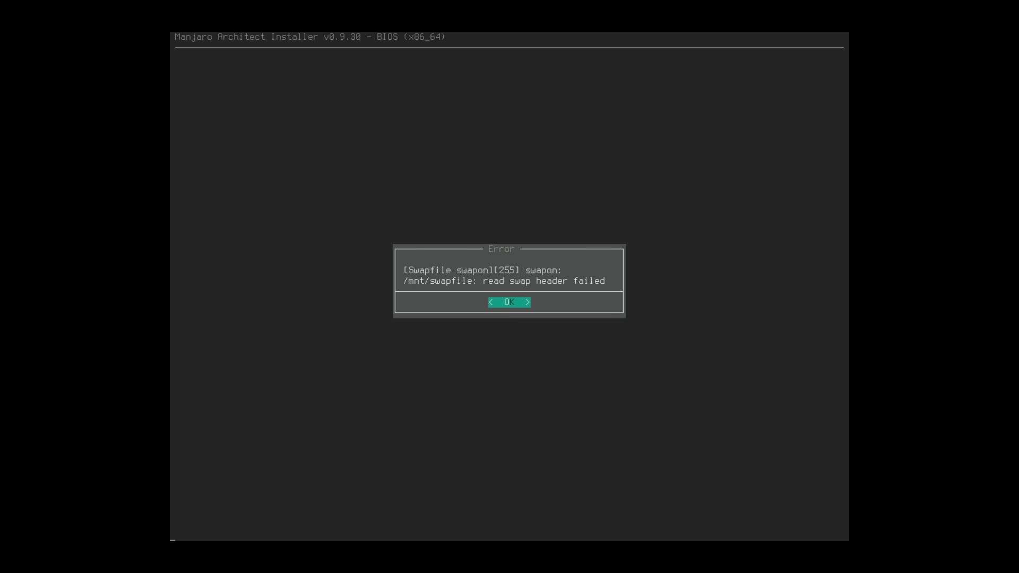
pyautogui.press('Return')
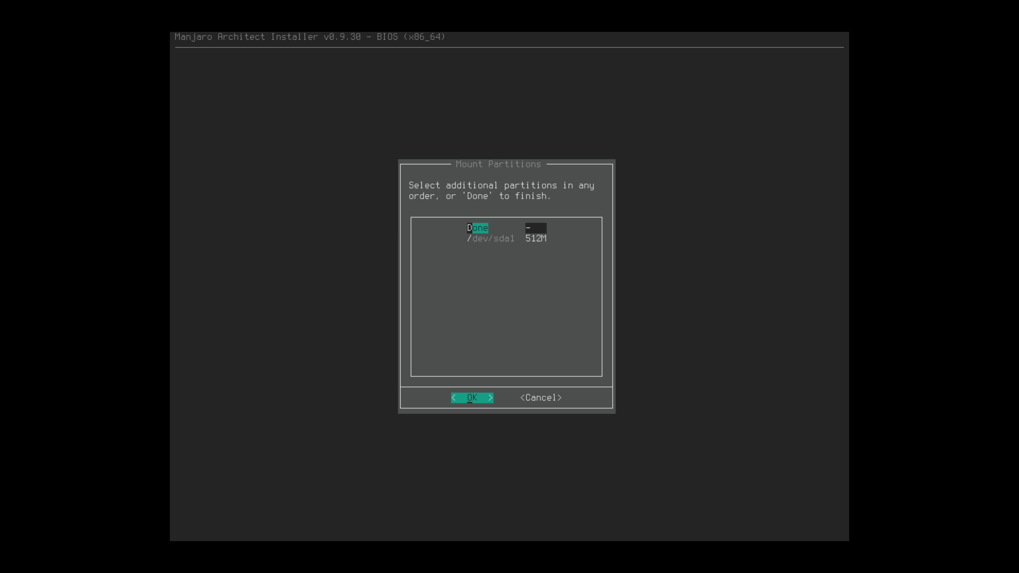
# - Finish mounting, review the pacman configuration in nano, and keep it for the installed system
pyautogui.press('Return')
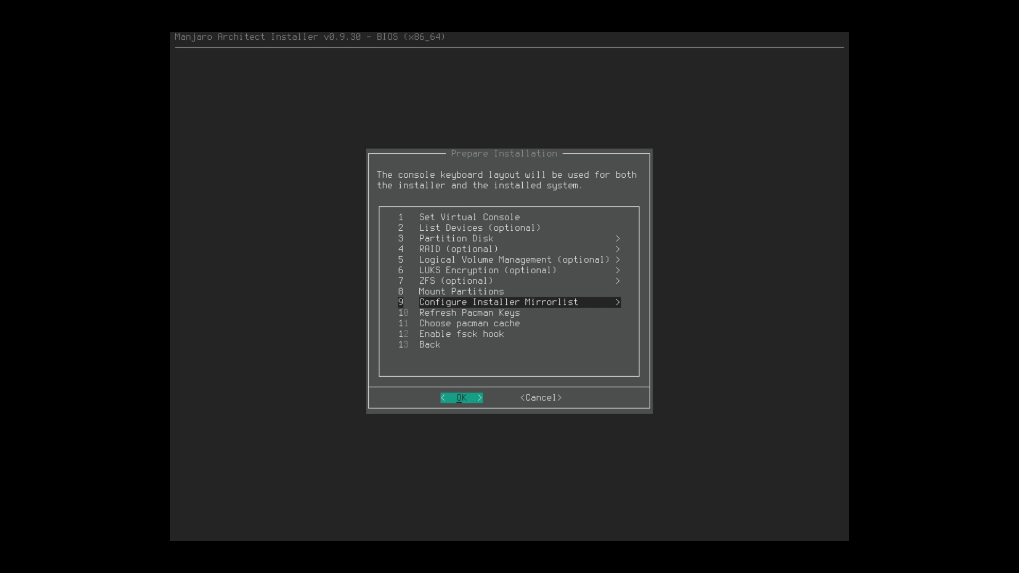
pyautogui.press('Return')
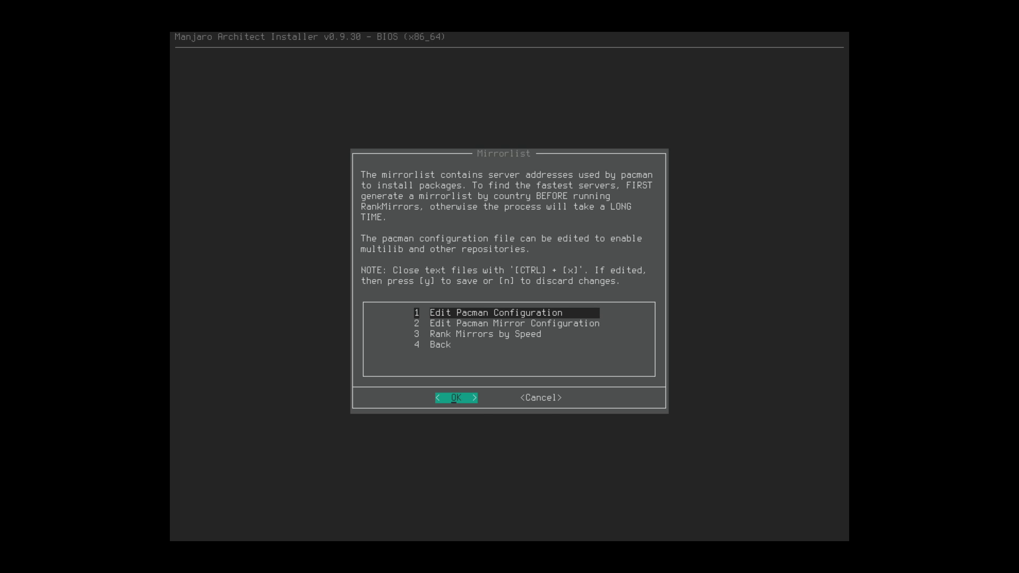
pyautogui.press('Down')
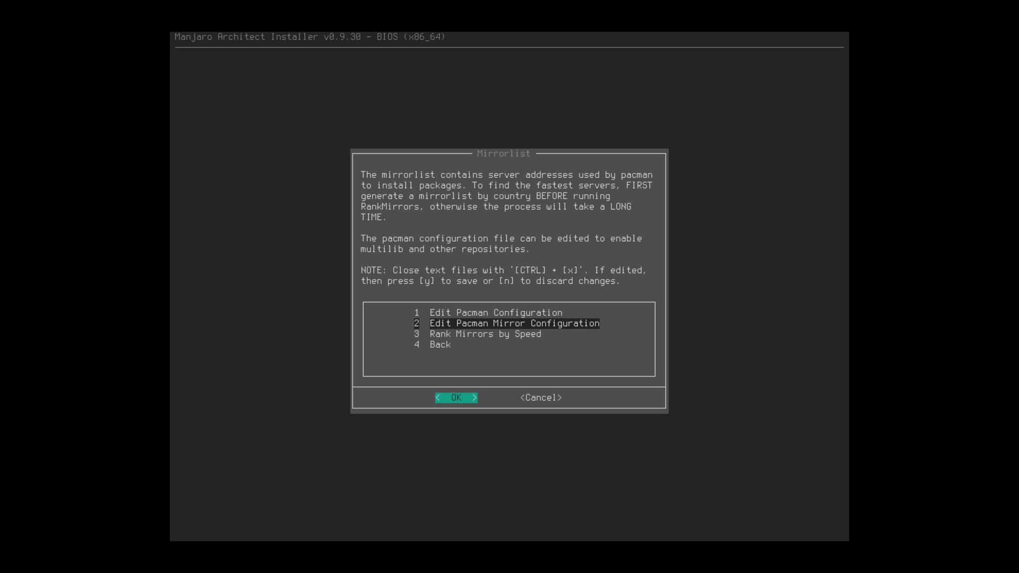
pyautogui.press('Down')
pyautogui.press('Up')
pyautogui.press('Up')
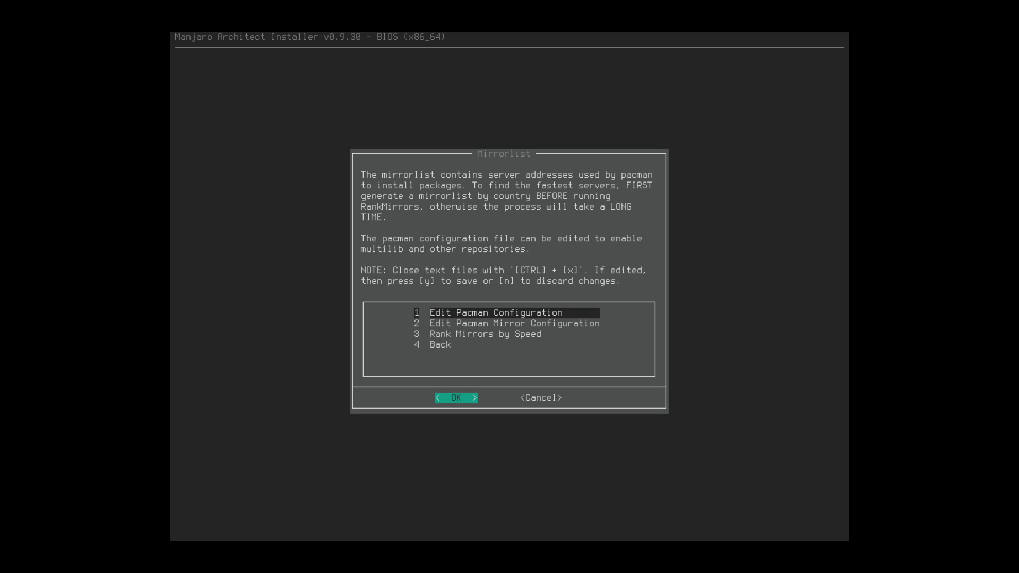
pyautogui.press('Down')
pyautogui.press('Down')
pyautogui.press('Up')
pyautogui.press('Up')
pyautogui.press('Return')
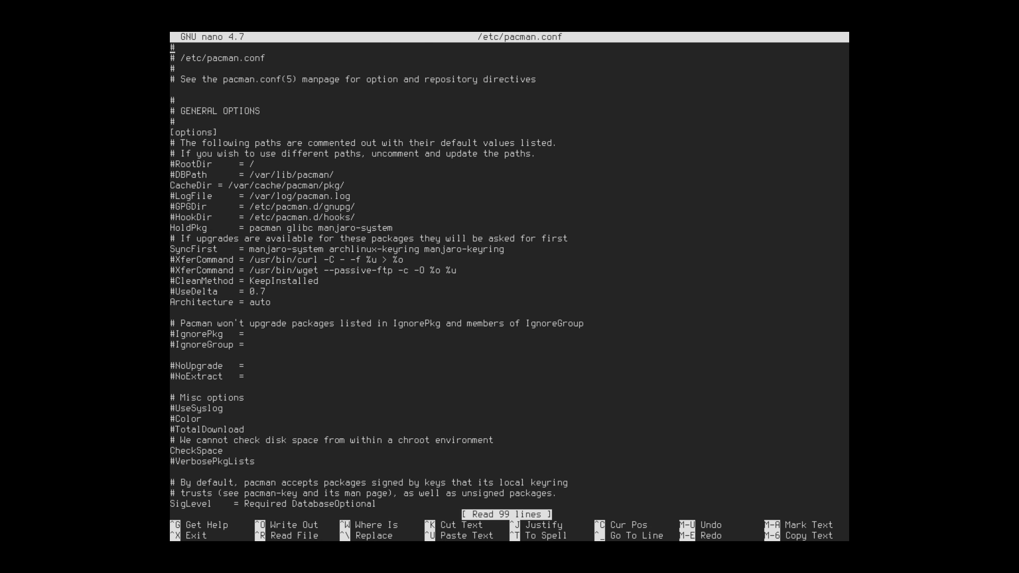
pyautogui.hotkey('ctrl', 'x')
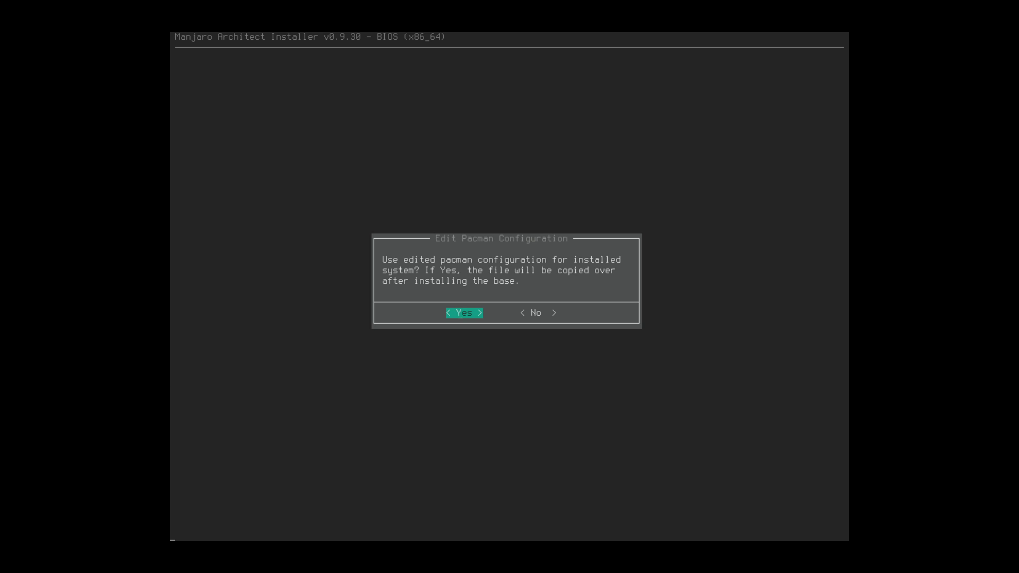
pyautogui.press('Return')
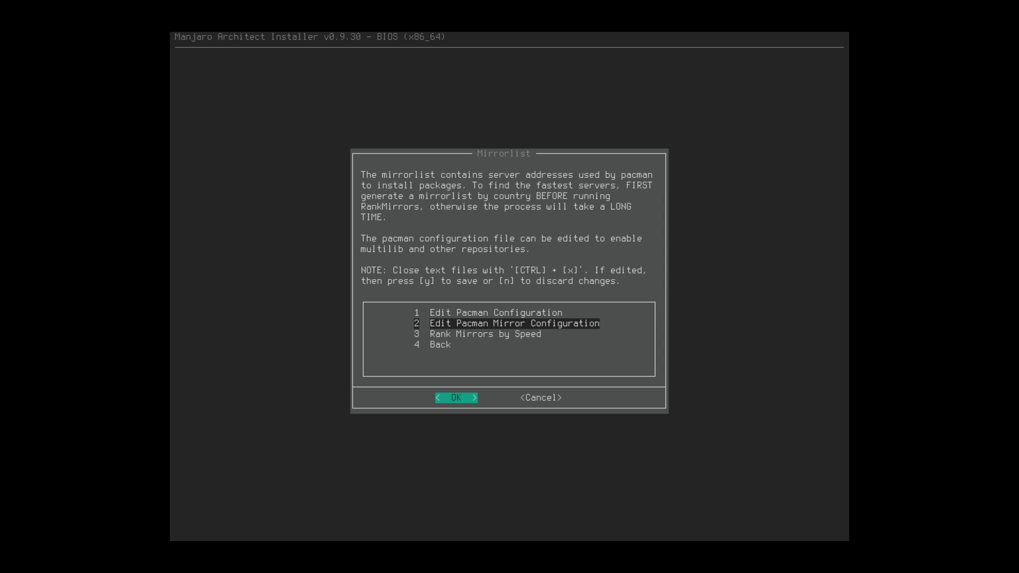
# - Return to the Main Menu, try Install Desktop System, and dismiss the partitions-not-mounted error
pyautogui.press('Down')
pyautogui.press('Down')
pyautogui.press('Return')
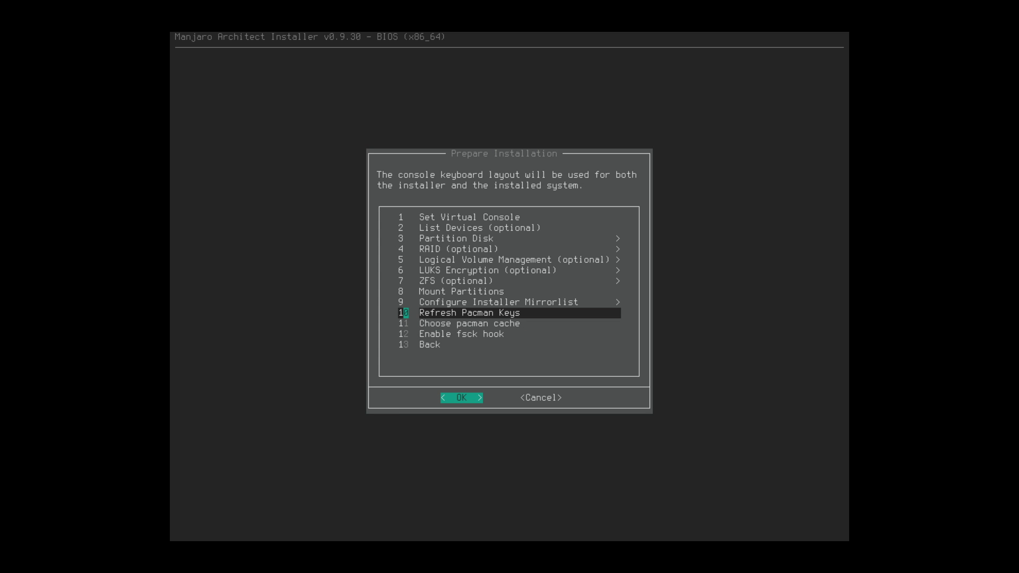
pyautogui.press('Down')
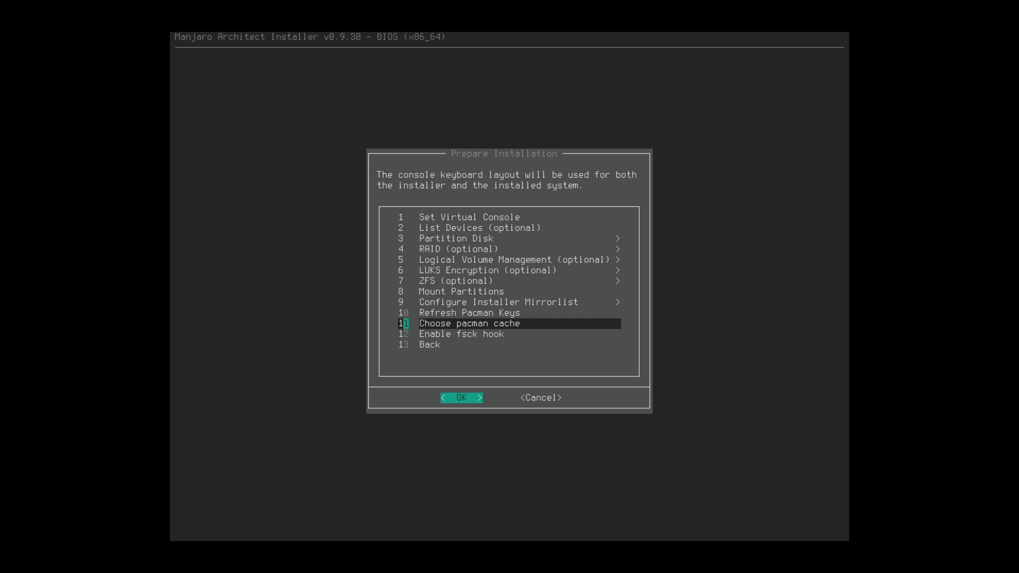
pyautogui.press('Down')
pyautogui.press('Down')
pyautogui.press('Return')
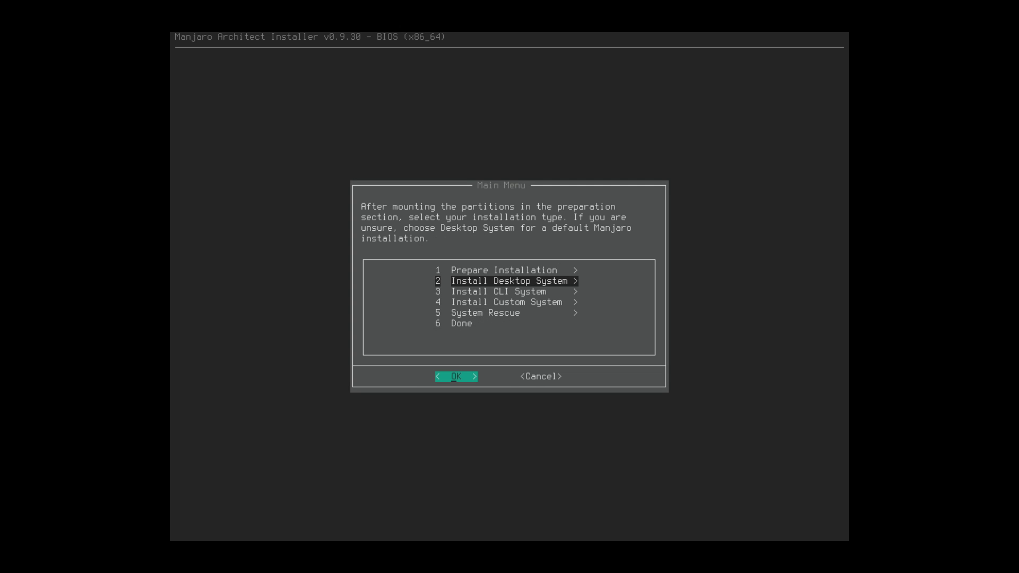
pyautogui.press('Down')
pyautogui.press('Up')
pyautogui.press('Return')
pyautogui.press('Return')
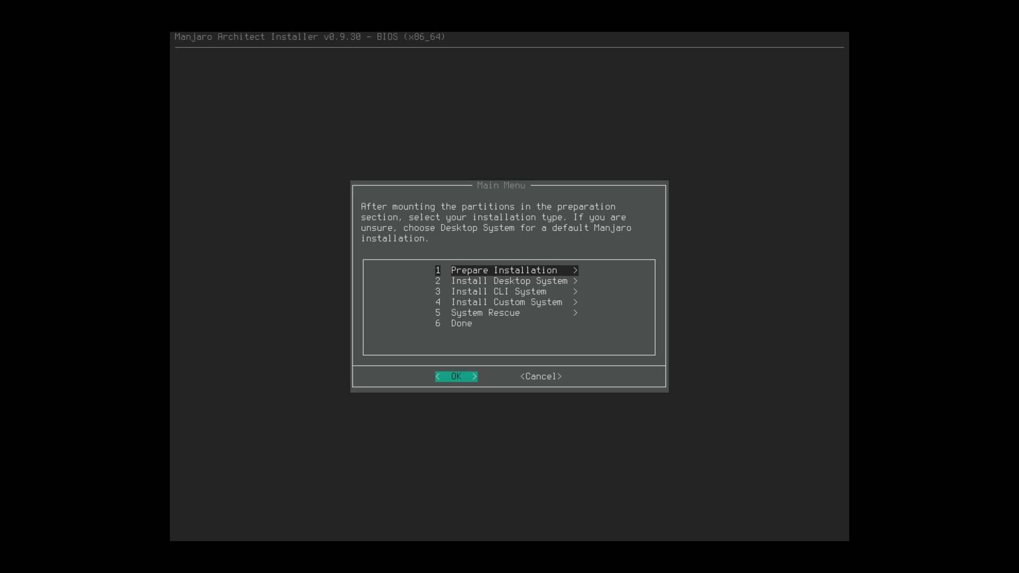
pyautogui.press('Return')
# - Re-run automatic partitioning of /dev/sda, confirming the wipe and repartition
pyautogui.press('Down')
pyautogui.press('Down')
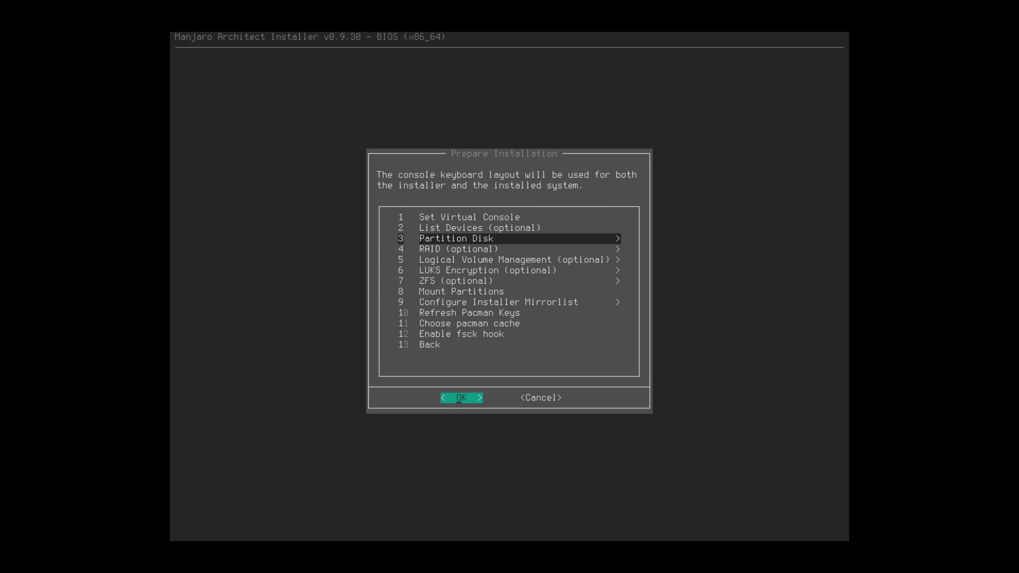
pyautogui.press('Return')
pyautogui.press('Return')
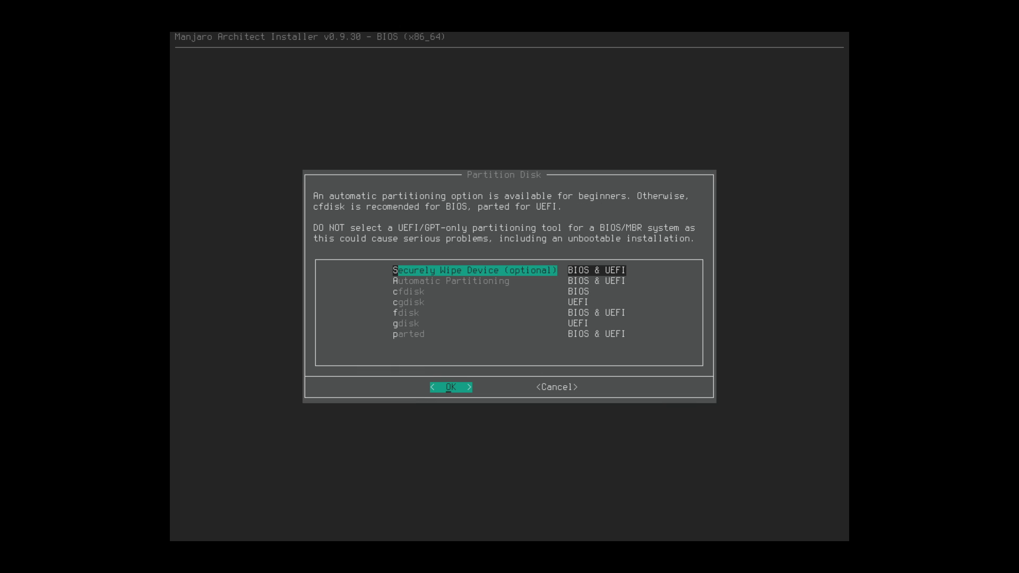
pyautogui.press('Down')
pyautogui.press('Return')
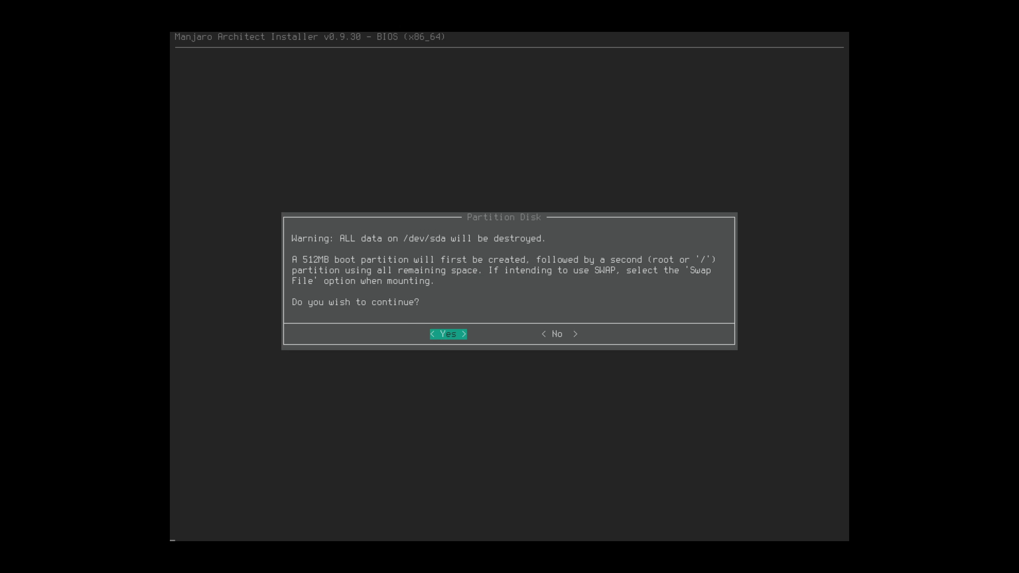
pyautogui.press('Return')
pyautogui.press('Return')
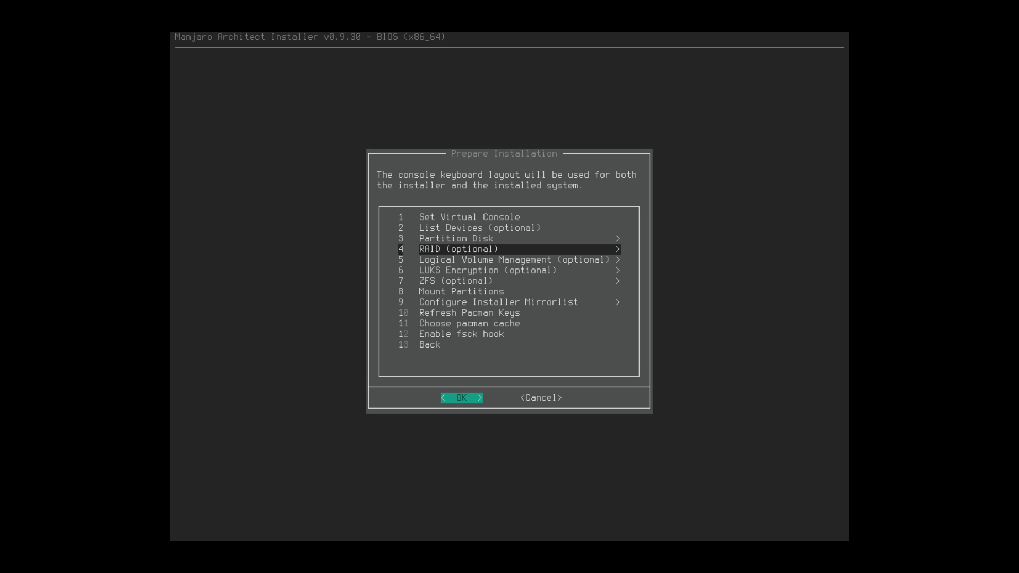
pyautogui.press('Down')
pyautogui.press('Down')
pyautogui.press('Down')
pyautogui.press('Down')
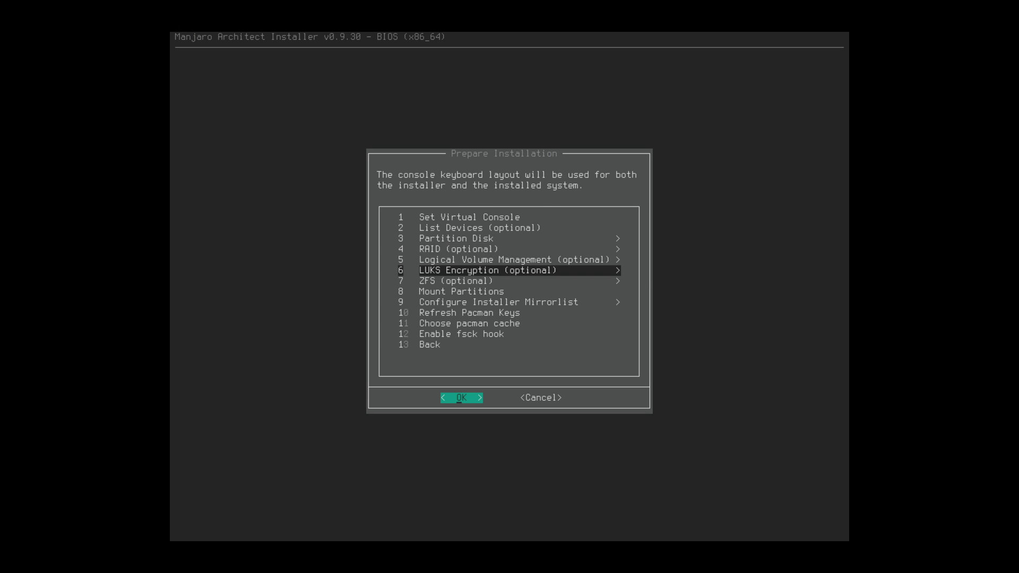
# - Select /dev/sda2 as the root partition and format it as ext4
pyautogui.press('Return')
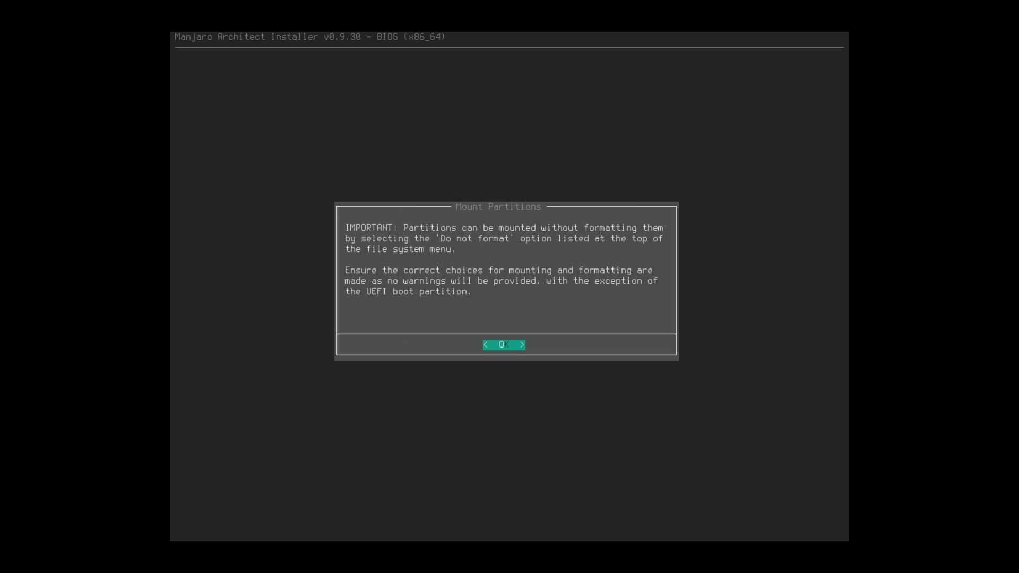
pyautogui.press('Return')
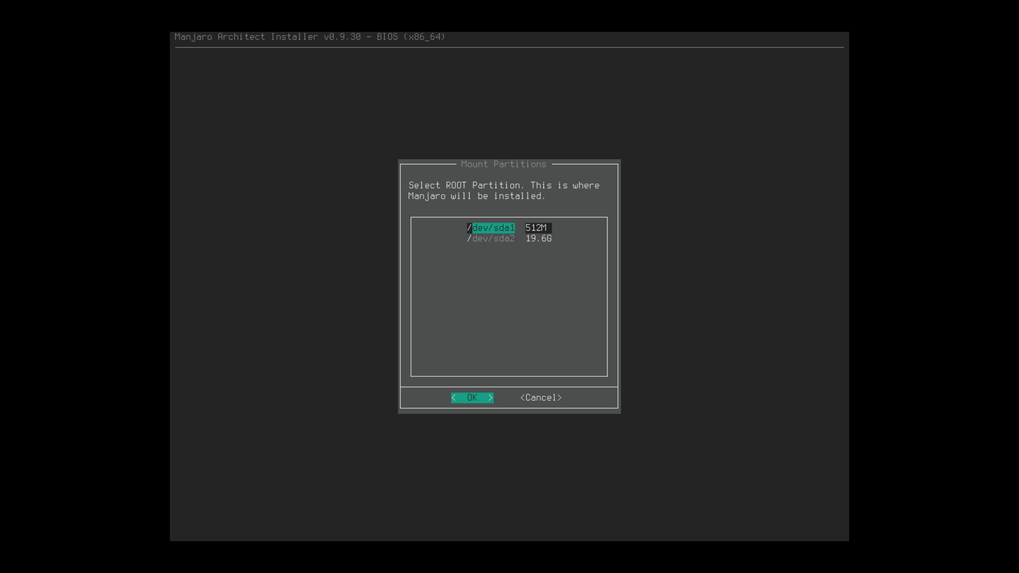
pyautogui.press('Down')
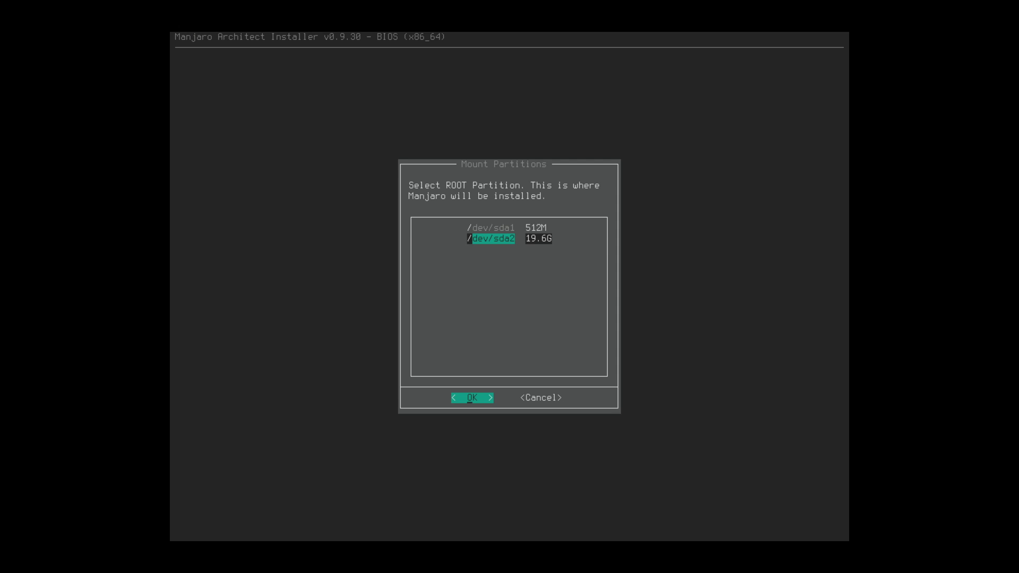
pyautogui.press('Return')
pyautogui.press('Down')
pyautogui.press('Down')
pyautogui.press('Down')
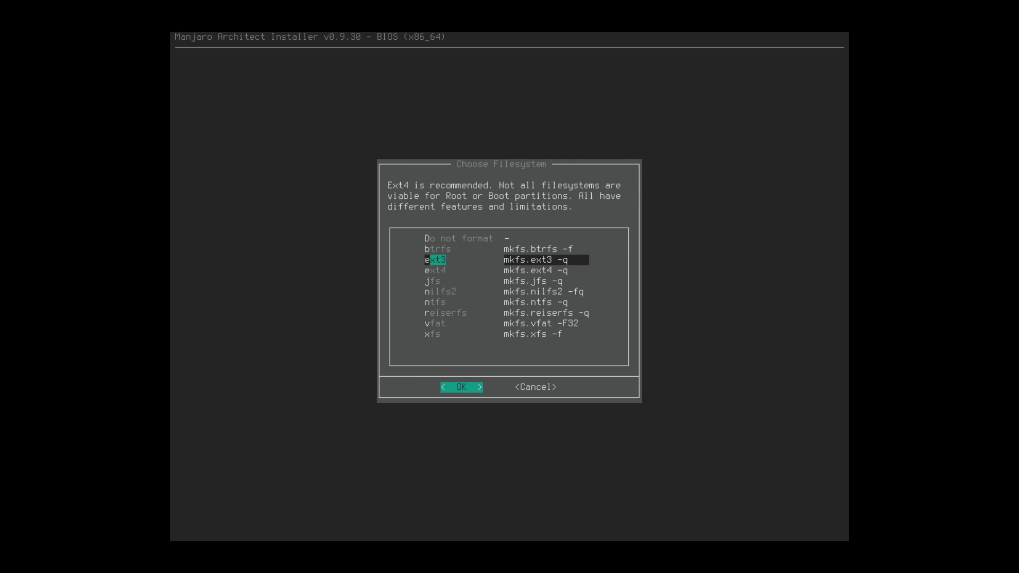
pyautogui.press('Return')
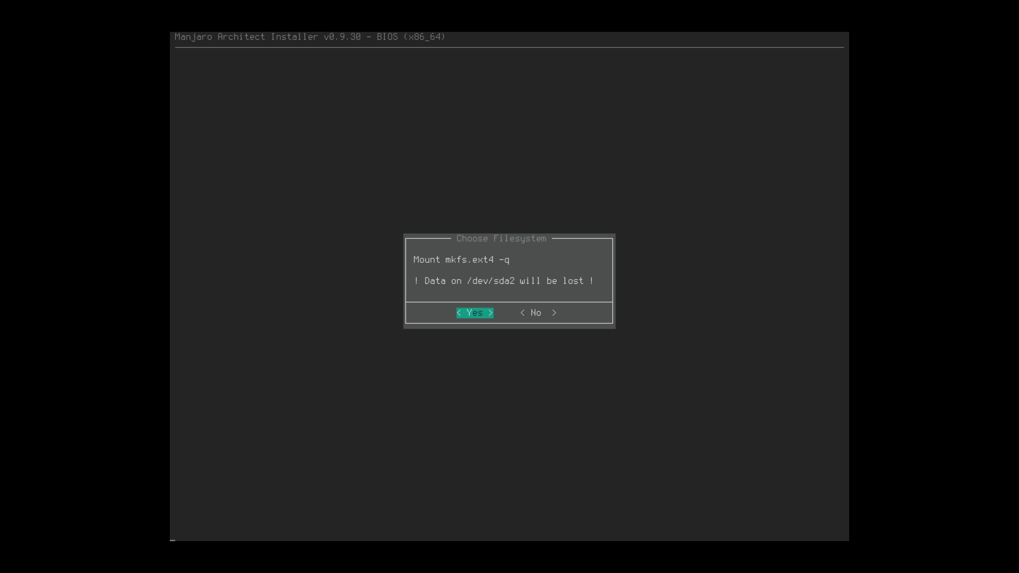
pyautogui.press('Return')
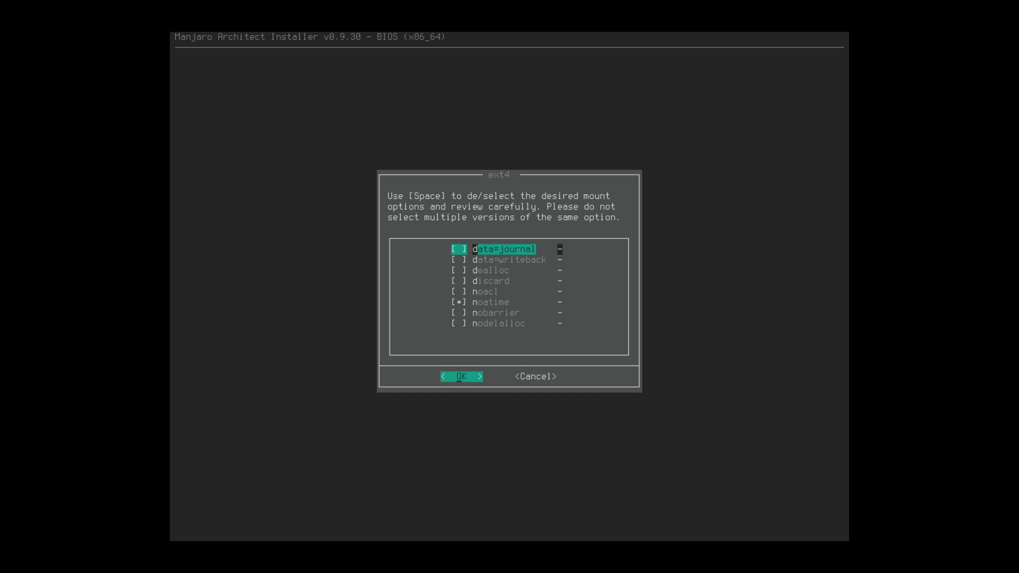
# - Keep the noatime mount option and use a swapfile for swap
pyautogui.press('Return')
pyautogui.press('Return')
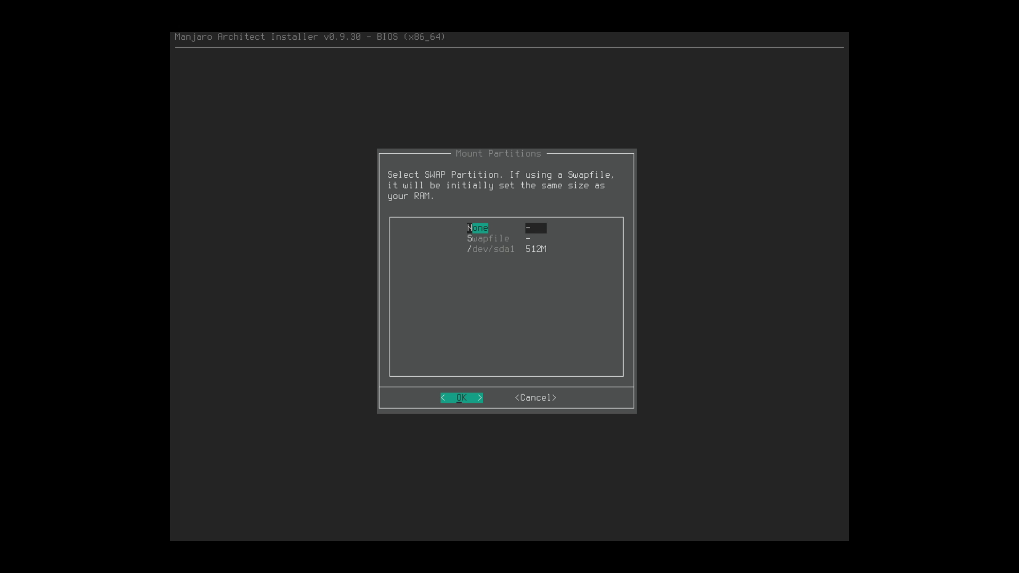
pyautogui.press('Down')
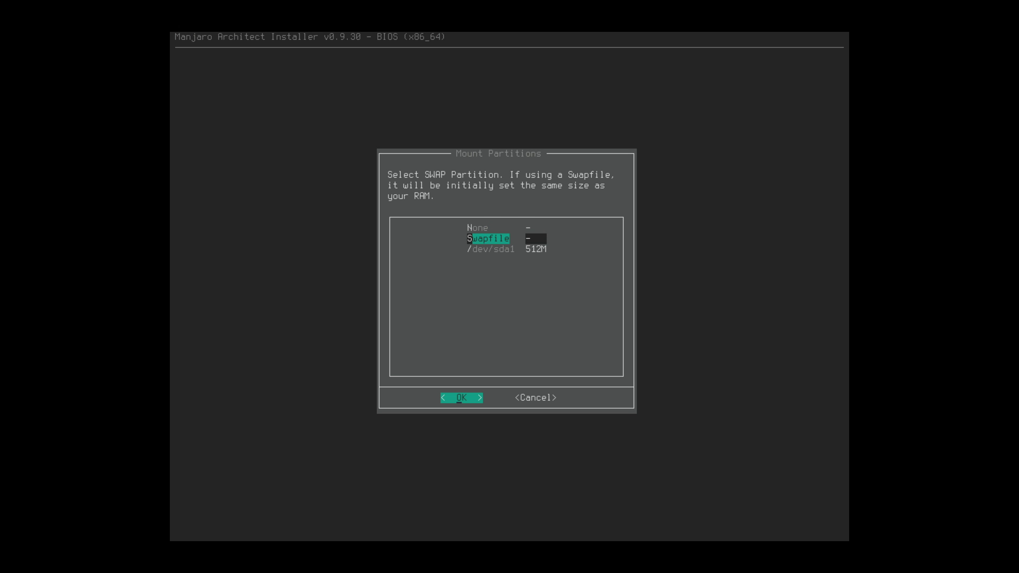
pyautogui.press('Return')
pyautogui.press('Return')
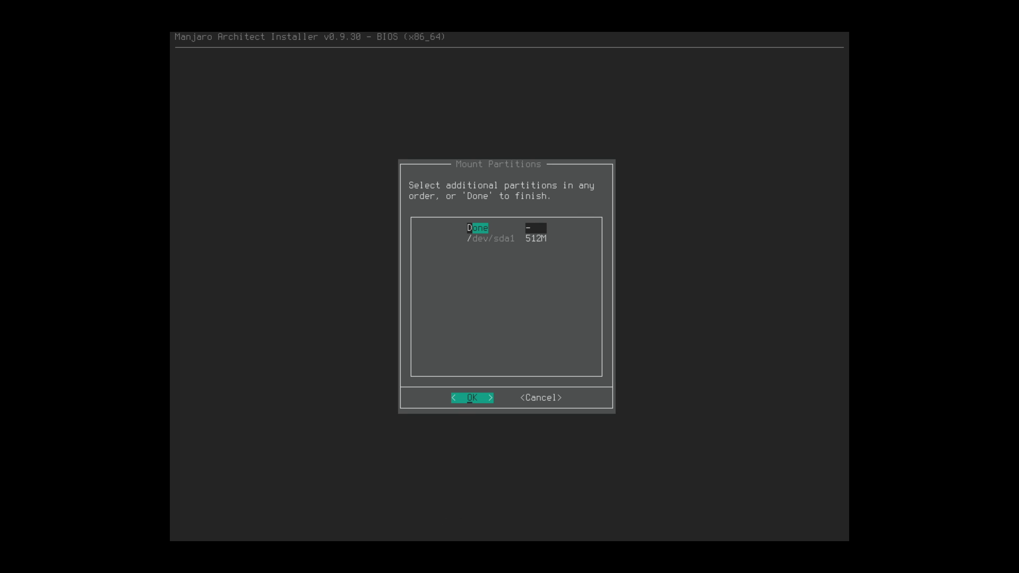
# - Finish mounting with no extra partitions and go back to the Main Menu
pyautogui.press('Return')
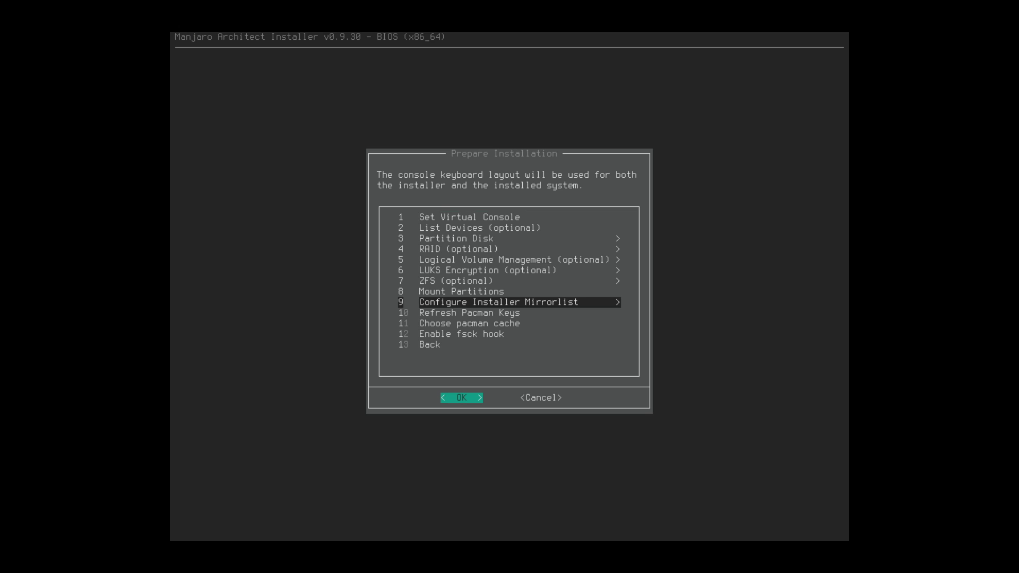
pyautogui.press('Down')
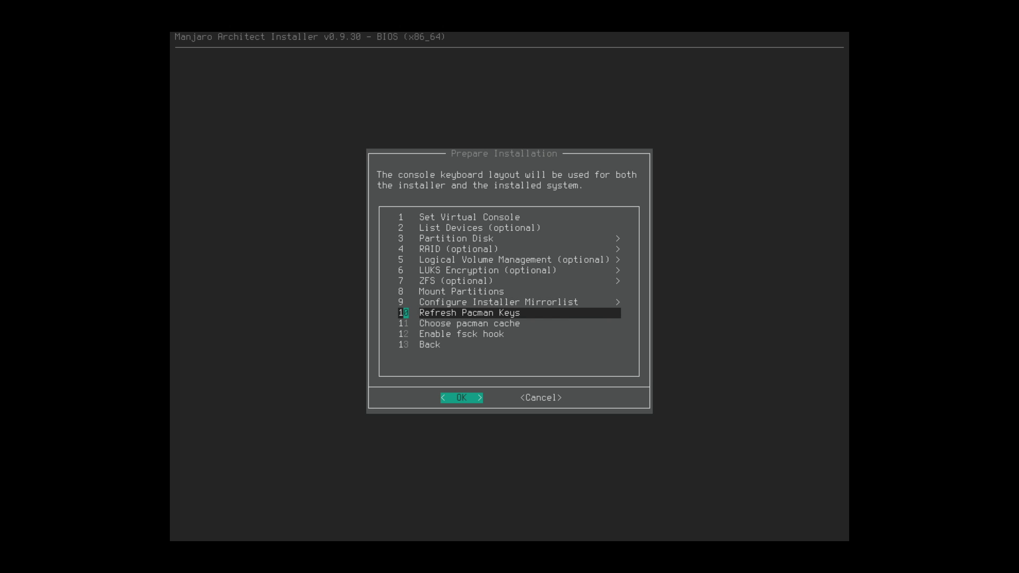
pyautogui.press('Down')
pyautogui.press('Down')
pyautogui.press('Down')
pyautogui.press('Return')
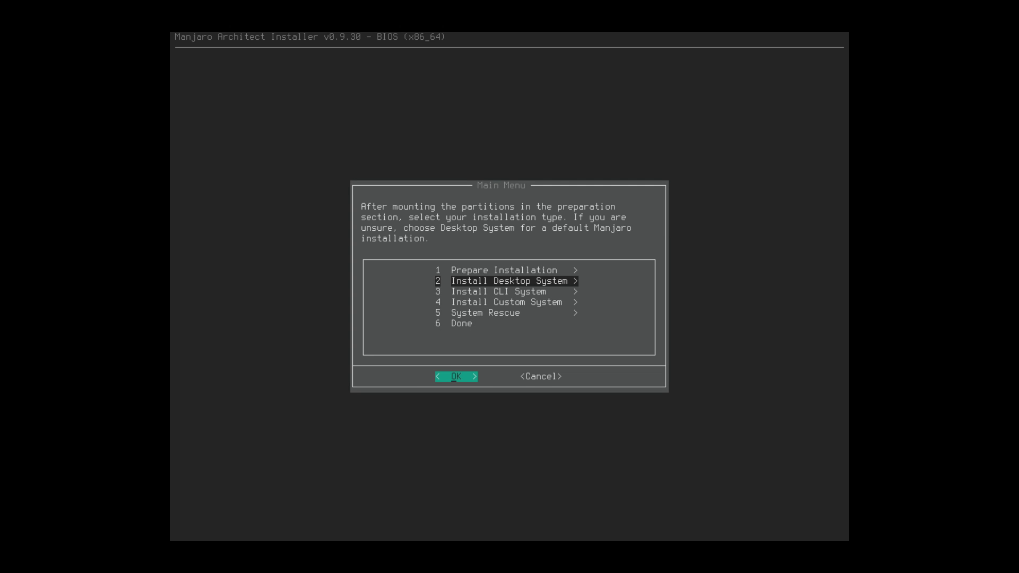
# - Start Install Manjaro Desktop and choose linux49 as the base system kernel
pyautogui.press('Return')
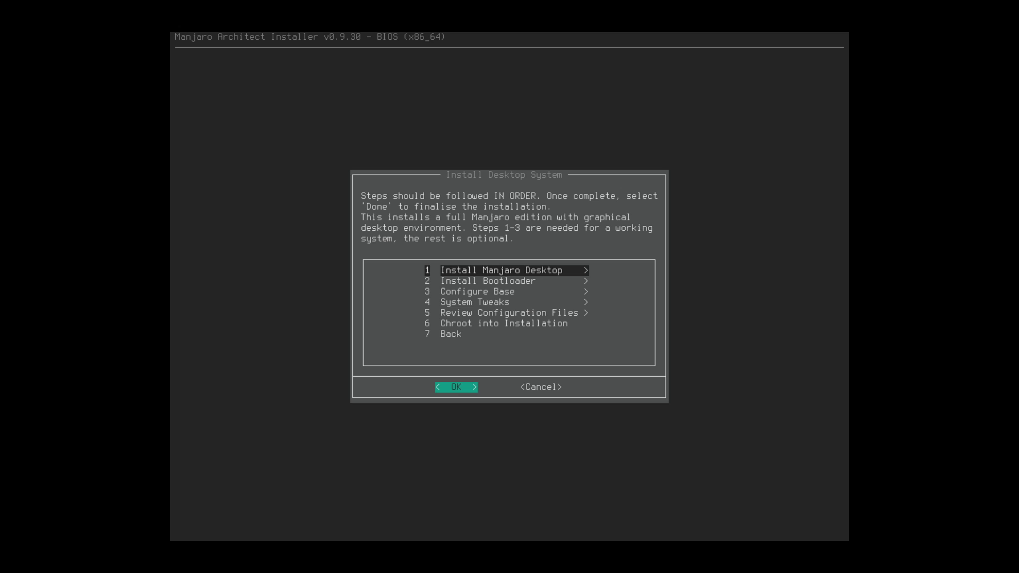
pyautogui.press('Return')
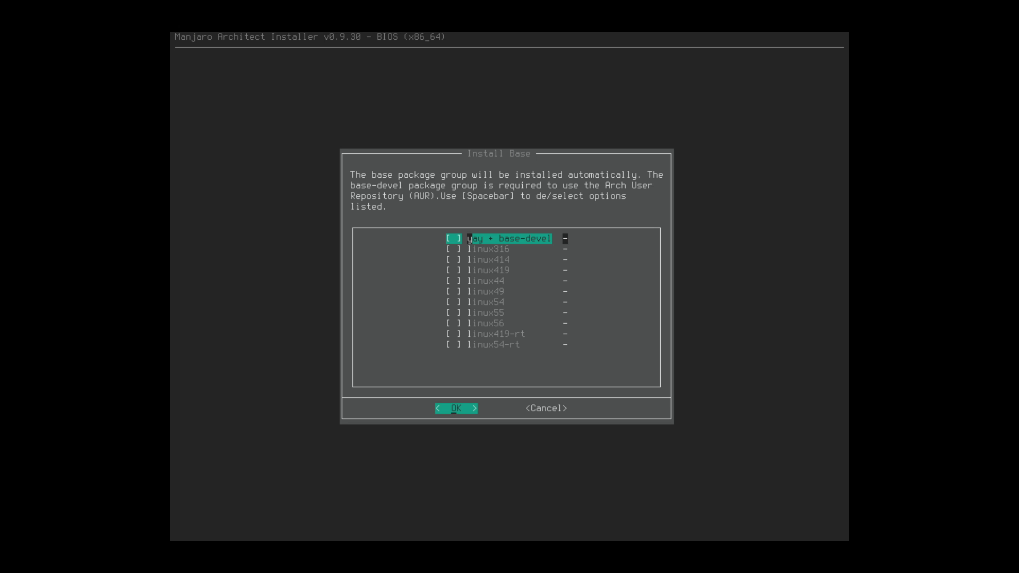
pyautogui.press('Down')
pyautogui.press('Down')
pyautogui.press('Down')
pyautogui.press('Down')
pyautogui.press('Down')
pyautogui.press('Down')
pyautogui.press('Down')
pyautogui.press('Down')
pyautogui.press('Down')
pyautogui.press('Down')
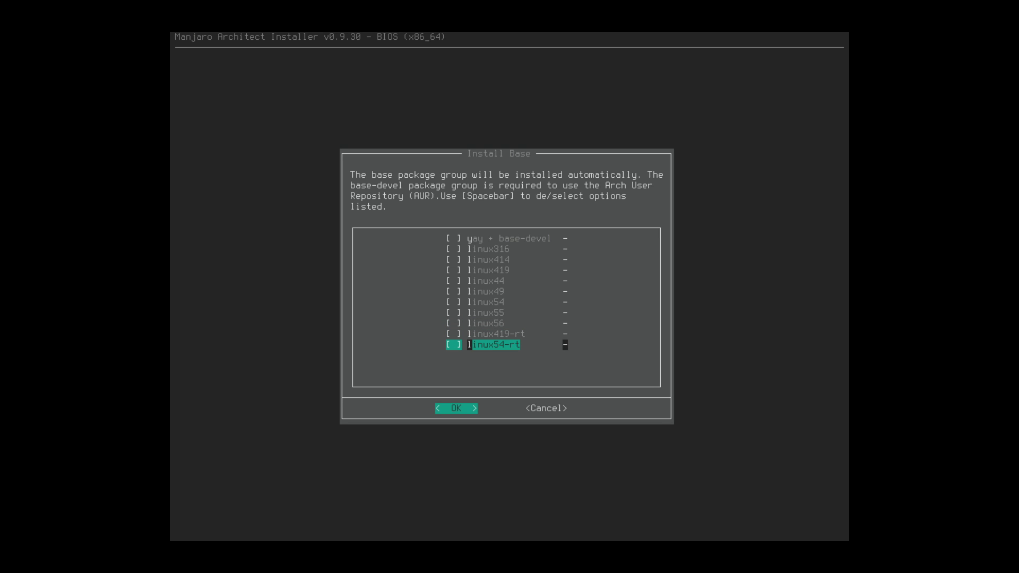
pyautogui.press('Up')
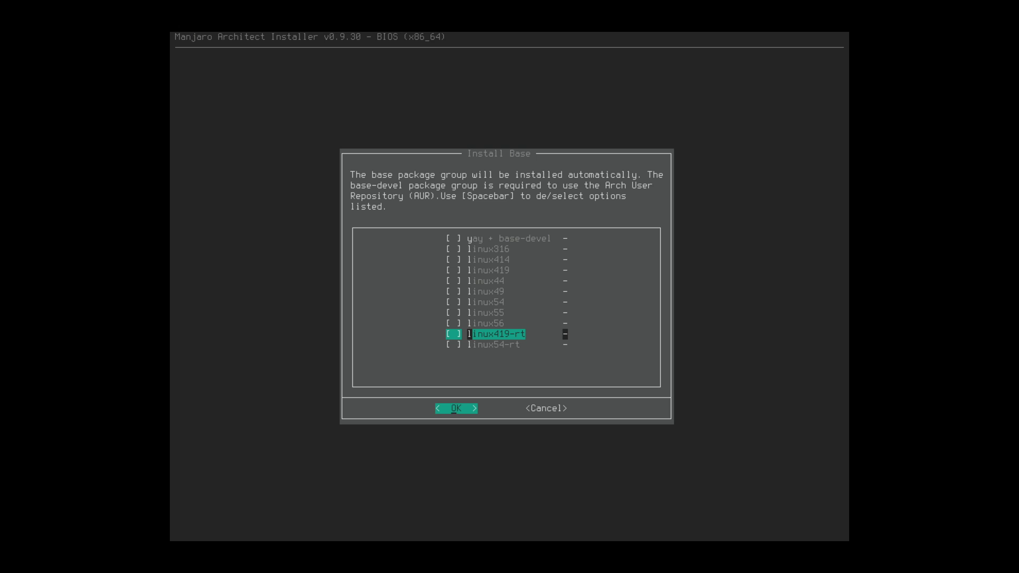
pyautogui.press('Up')
pyautogui.press('Up')
pyautogui.press('Up')
pyautogui.press('Up')
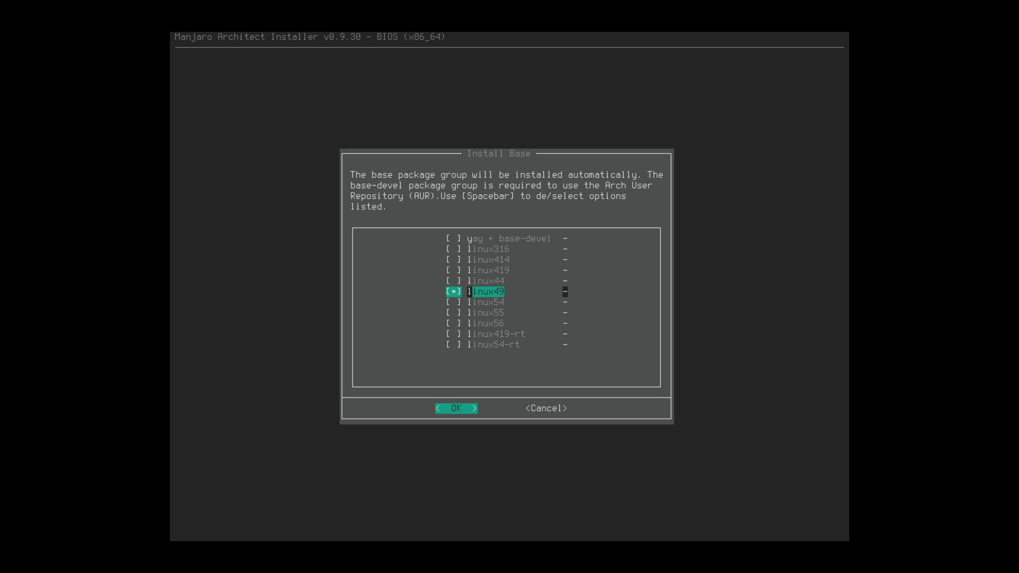
pyautogui.press('Return')
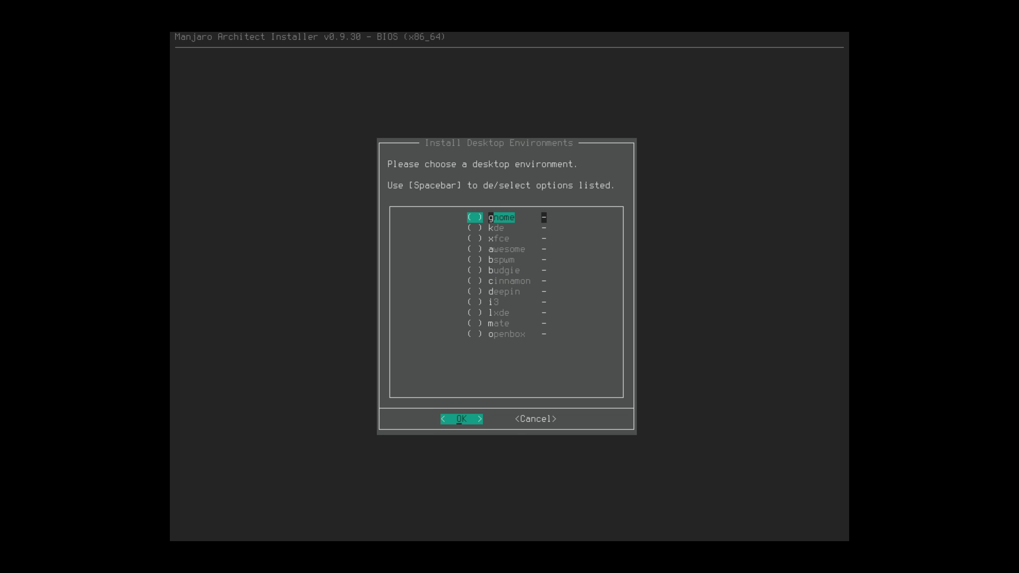
# - Pick cinnamon as the desktop and pass the extra packages picker without adding any
pyautogui.press('Down')
pyautogui.press('Down')
pyautogui.press('Down')
pyautogui.press('Down')
pyautogui.press('Down')
pyautogui.press('Down')
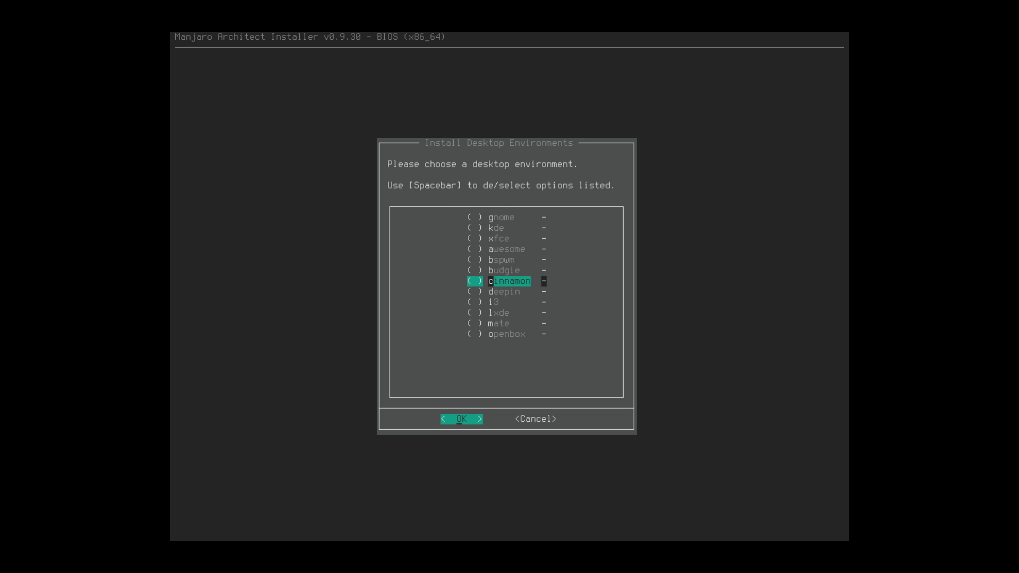
pyautogui.press('Return')
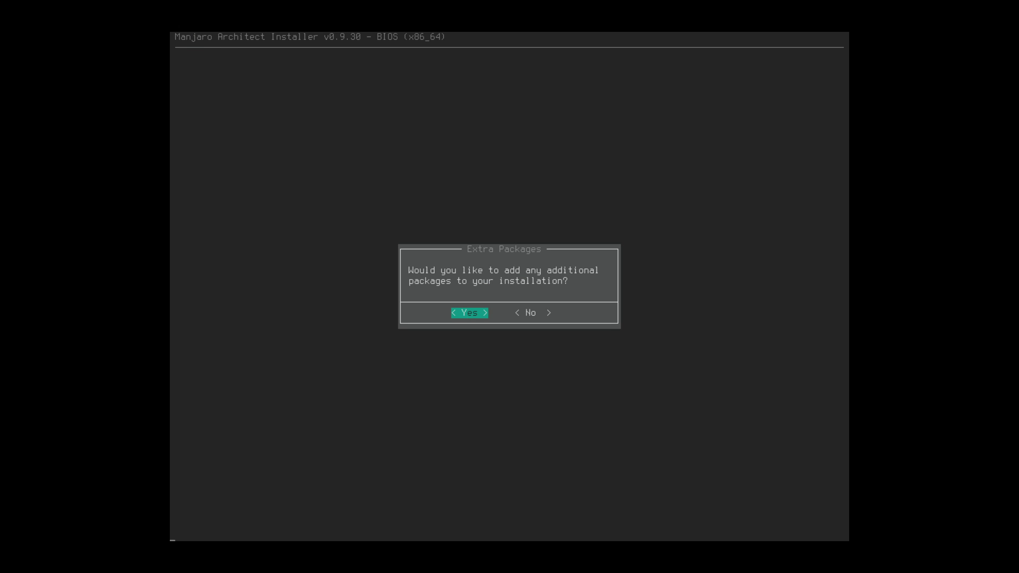
pyautogui.press('Return')
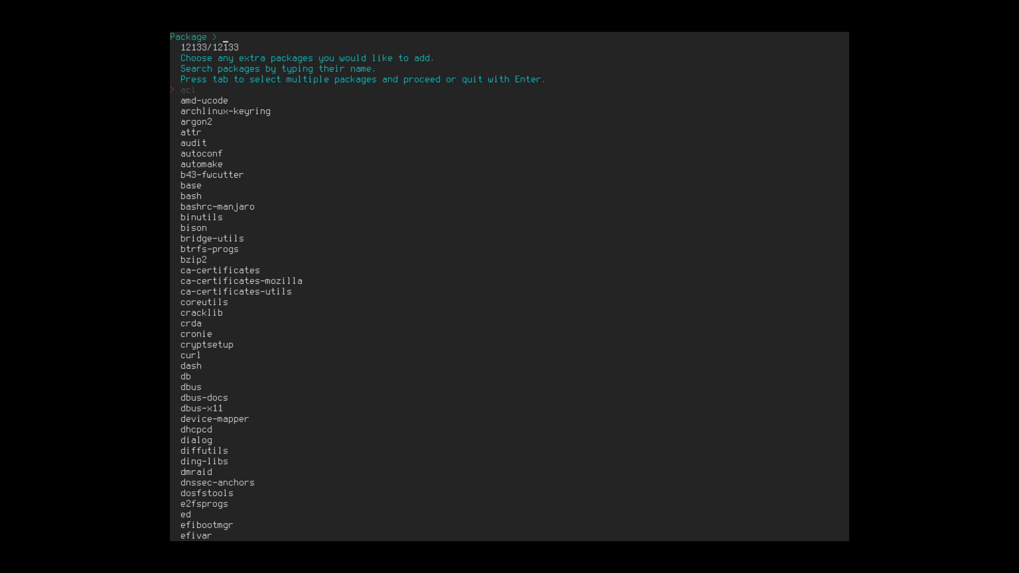
pyautogui.press('Return')
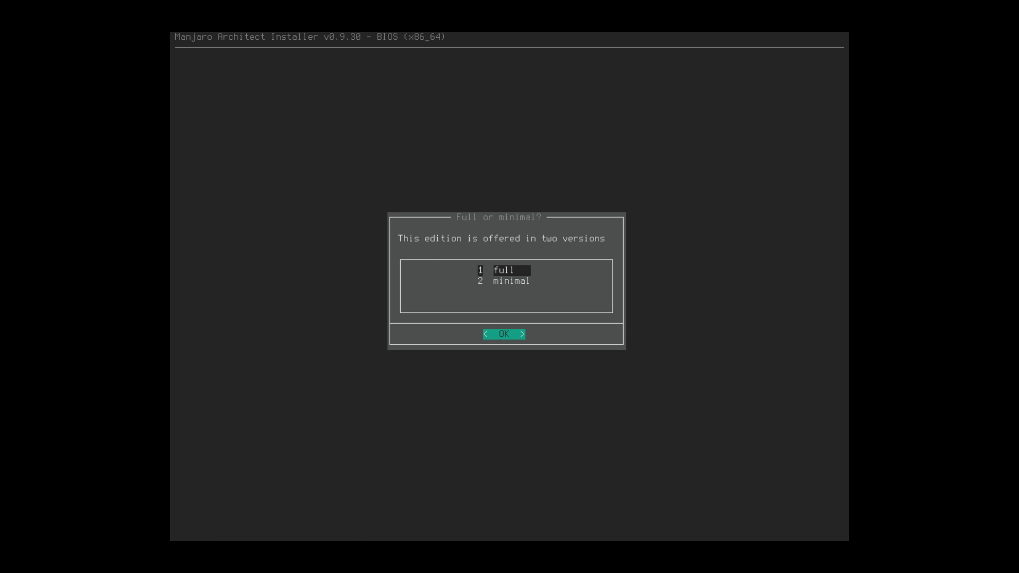
# - Choose the minimal edition and close the /mnt/.base package list to begin installing
pyautogui.press('Down')
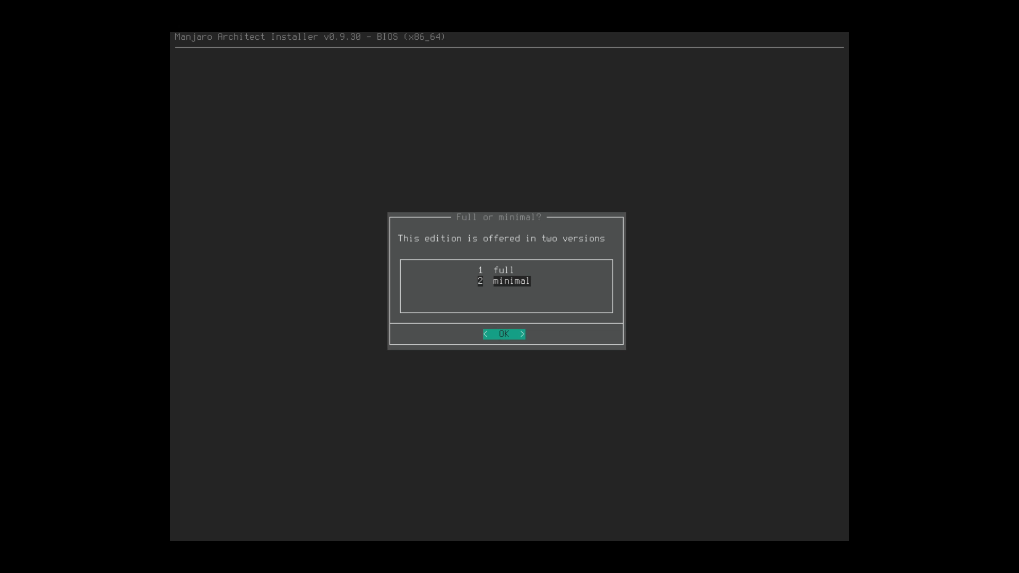
pyautogui.press('Return')
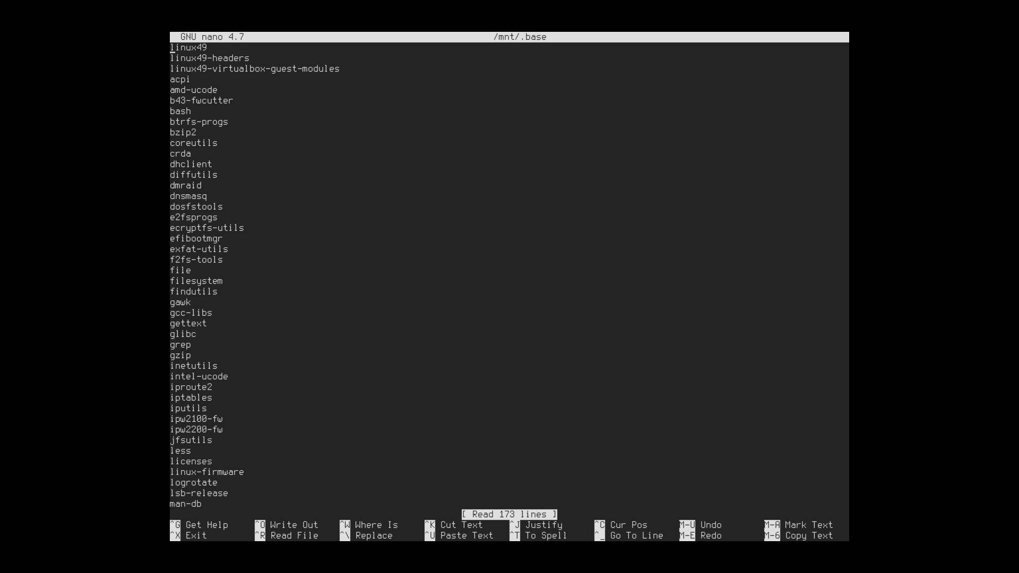
pyautogui.hotkey('ctrl', 'x')
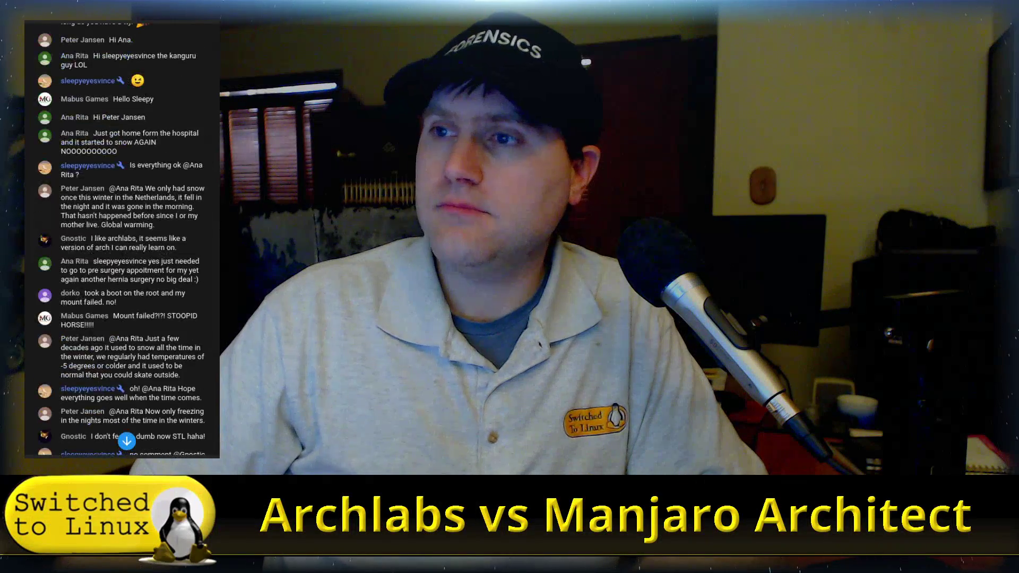
pyautogui.scroll(6, 122, 414)
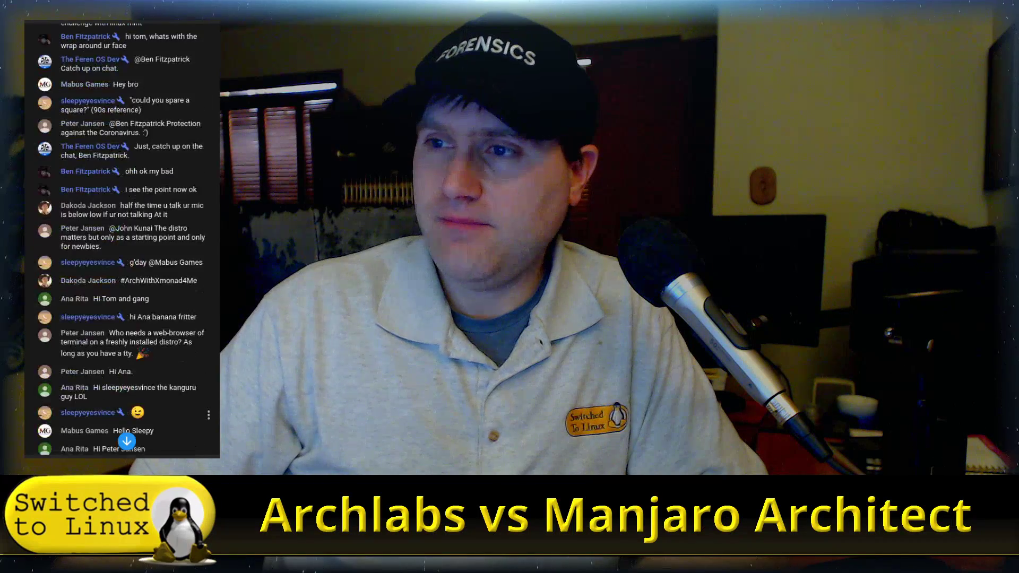
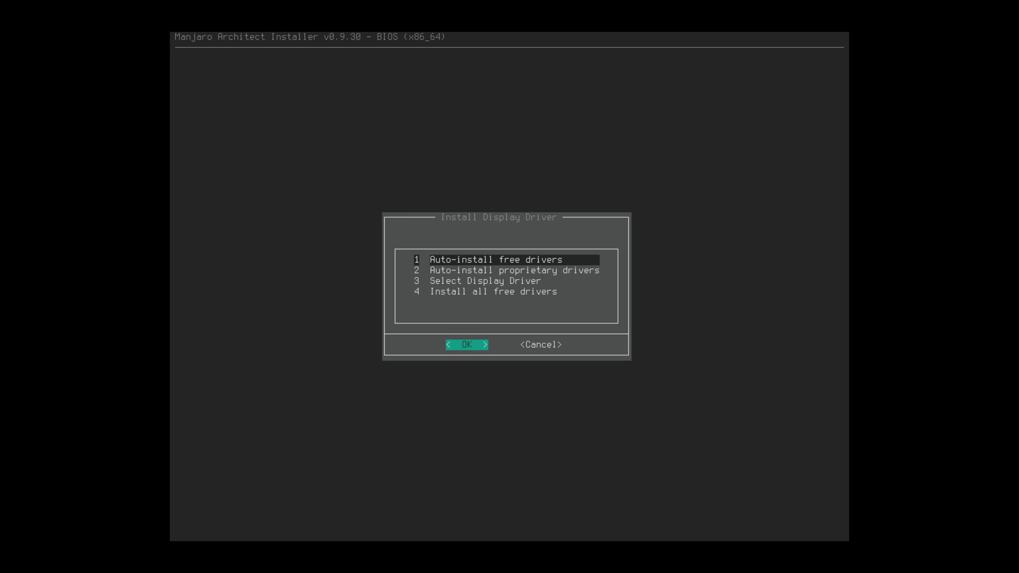
# - Auto-install the free video-virtualmachine display driver and return to the Install Desktop System menu
pyautogui.press('Down')
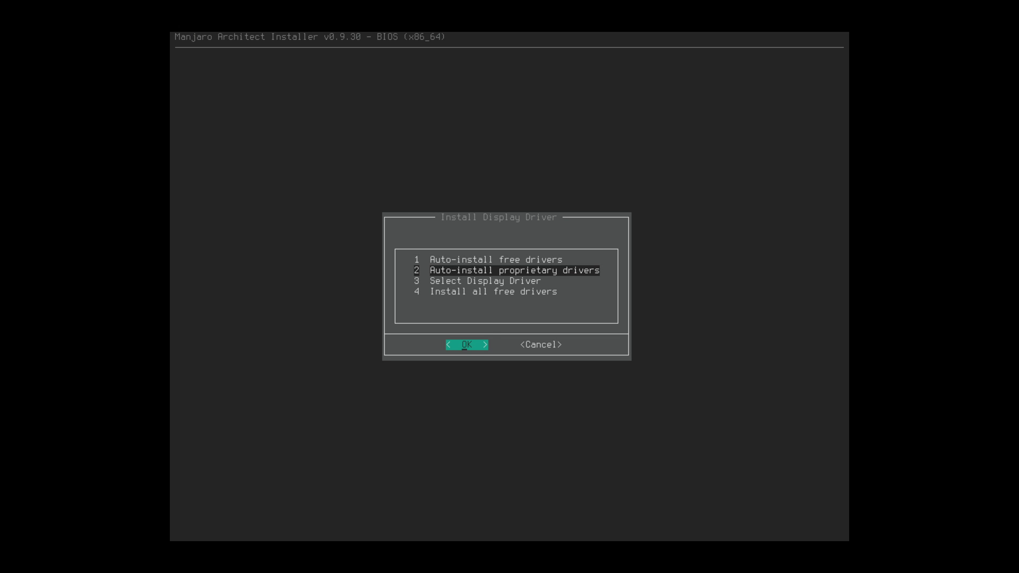
pyautogui.press('Up')
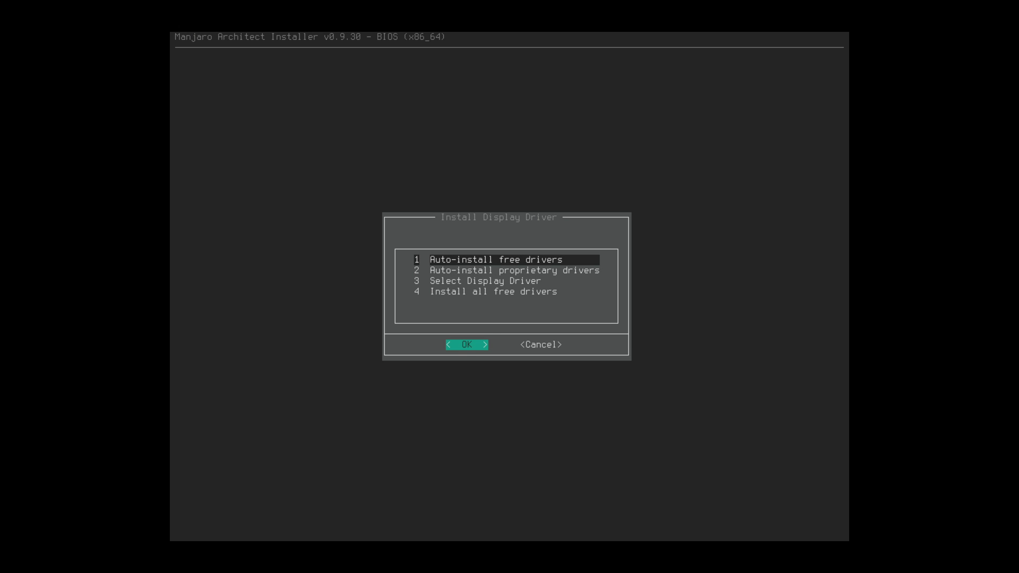
pyautogui.press('Return')
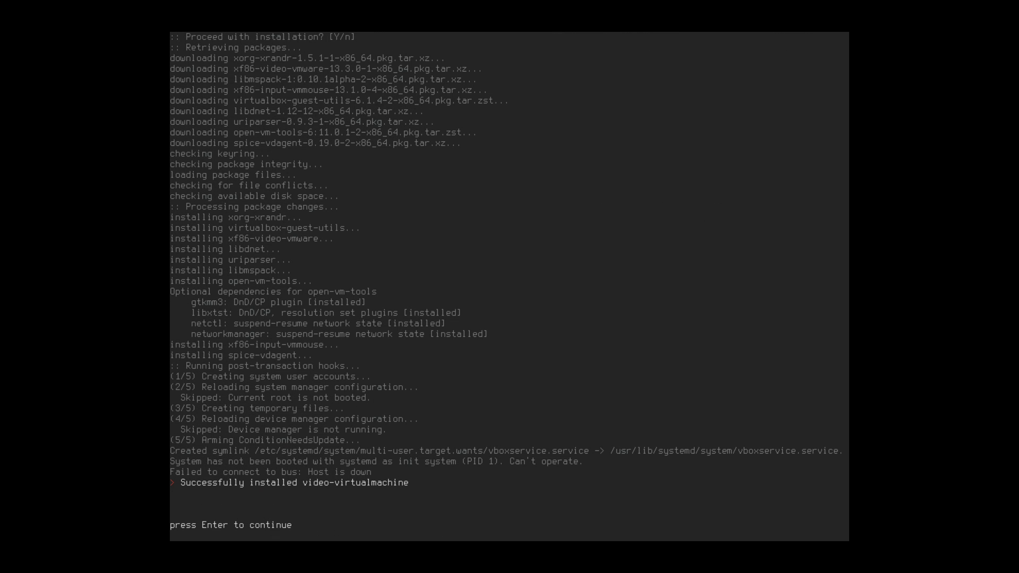
pyautogui.press('Return')
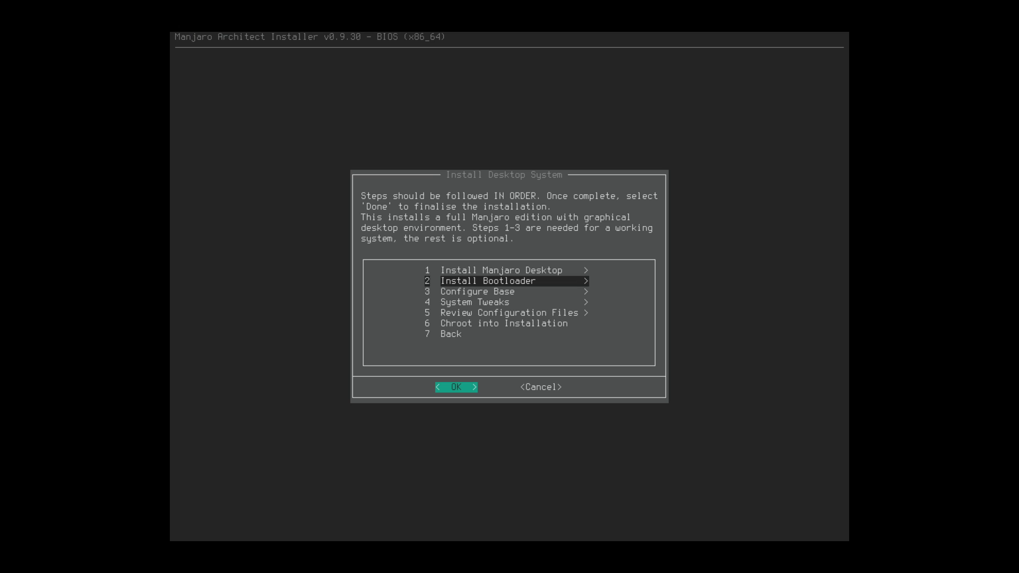
# - Install the grub bootloader onto the /dev/sda disk
pyautogui.press('Return')
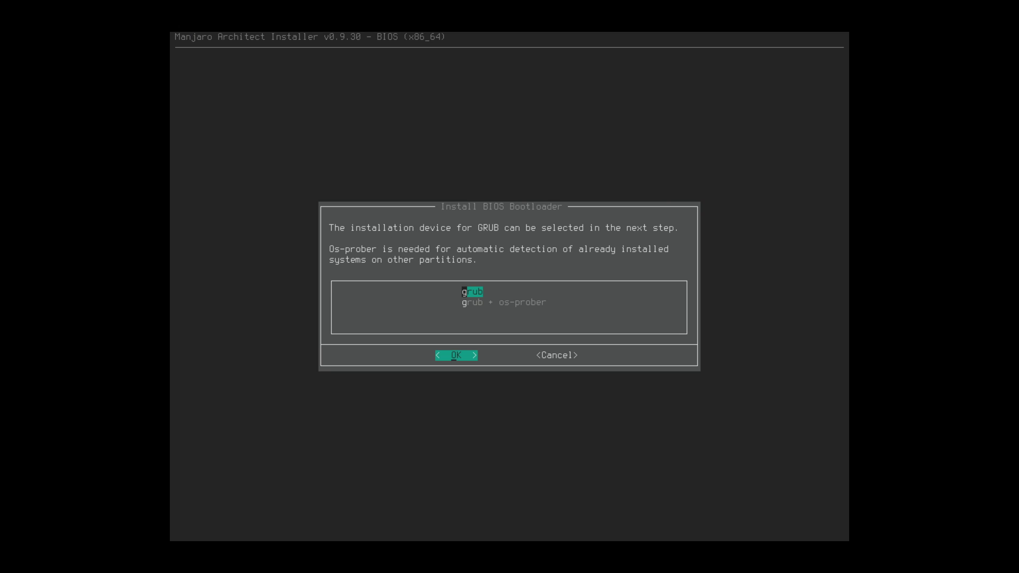
pyautogui.press('Return')
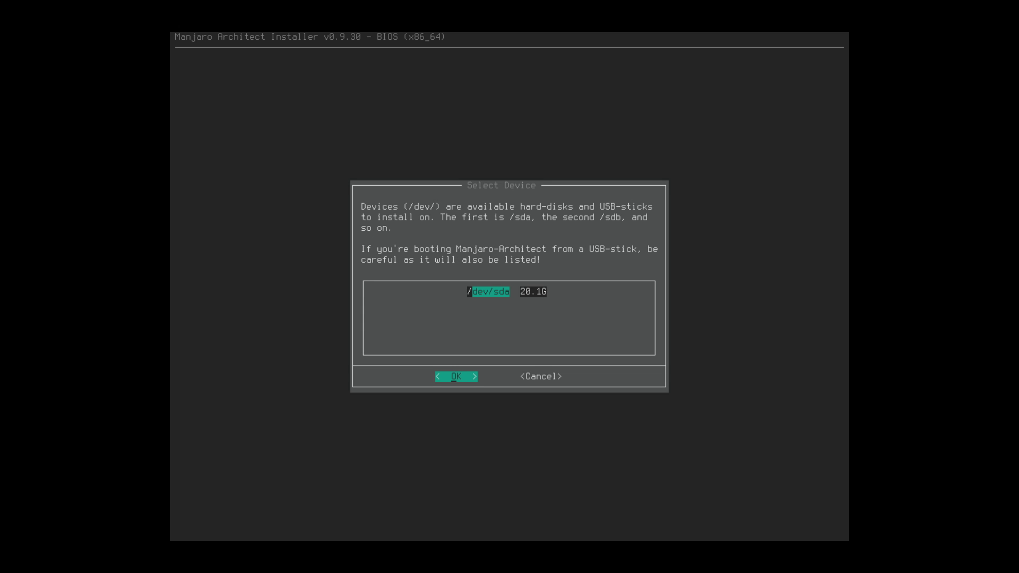
pyautogui.press('Return')
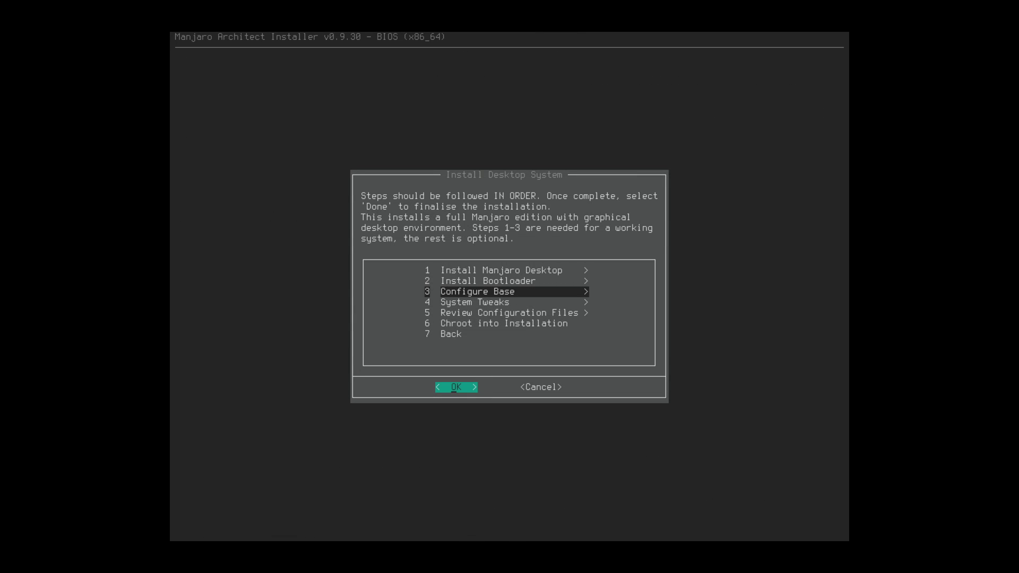
# - Reinstall the bootloader on /dev/sda, this time choosing the grub + os-prober option
pyautogui.press('Up')
pyautogui.press('Return')
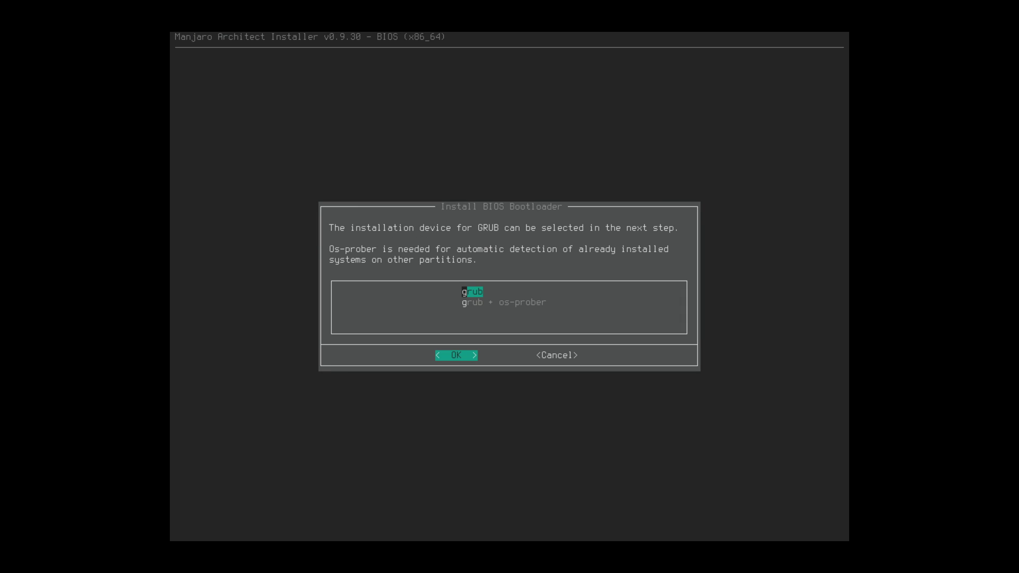
pyautogui.press('Down')
pyautogui.press('Return')
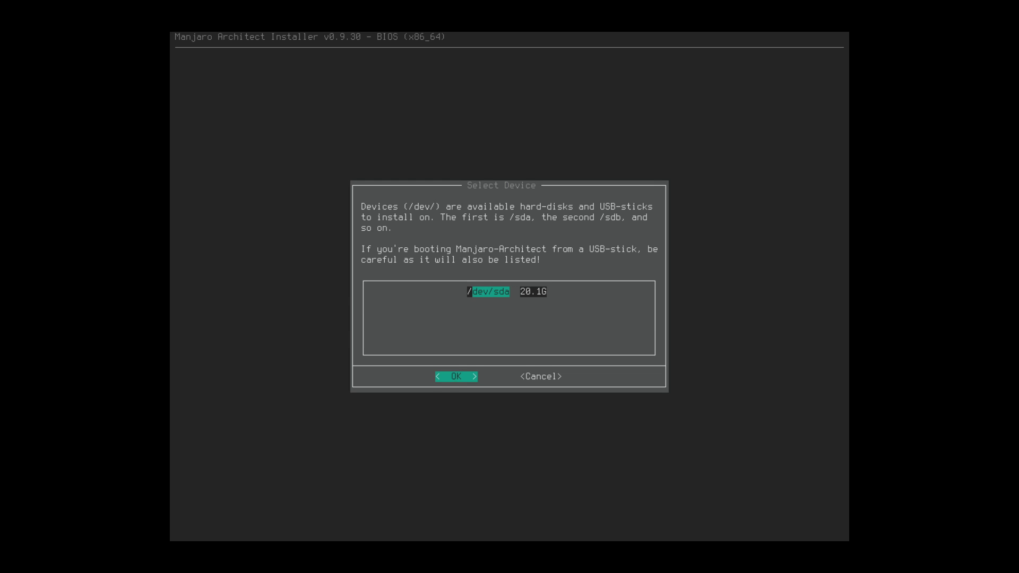
pyautogui.press('Return')
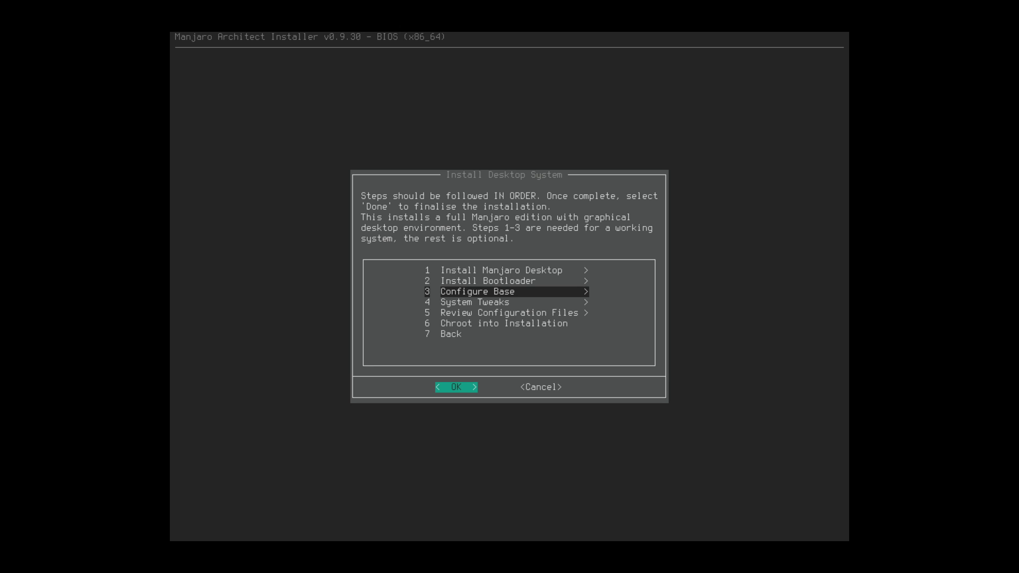
# - Keep manjaro as the system hostname
pyautogui.press('Return')
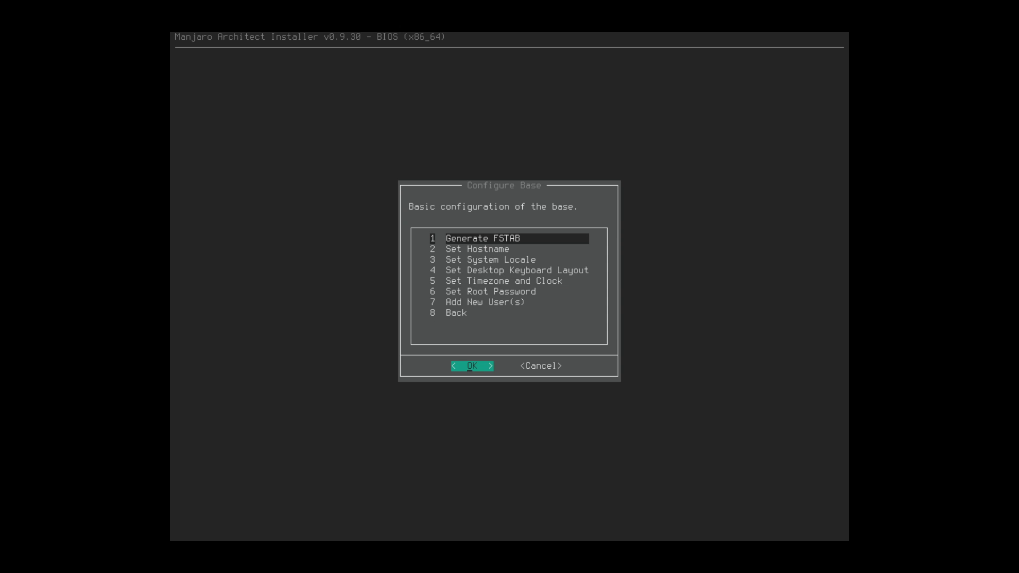
pyautogui.press('Down')
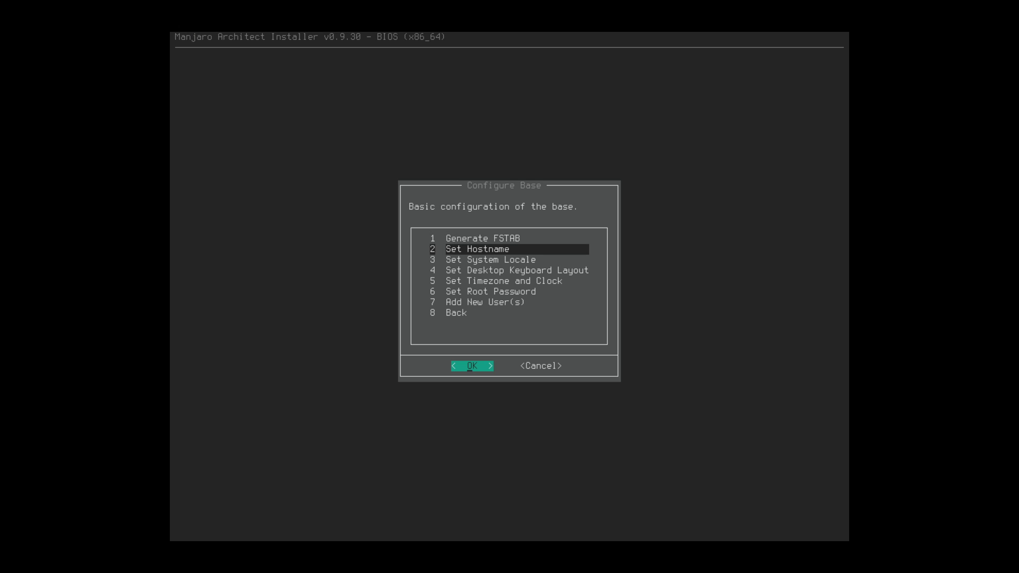
pyautogui.press('Return')
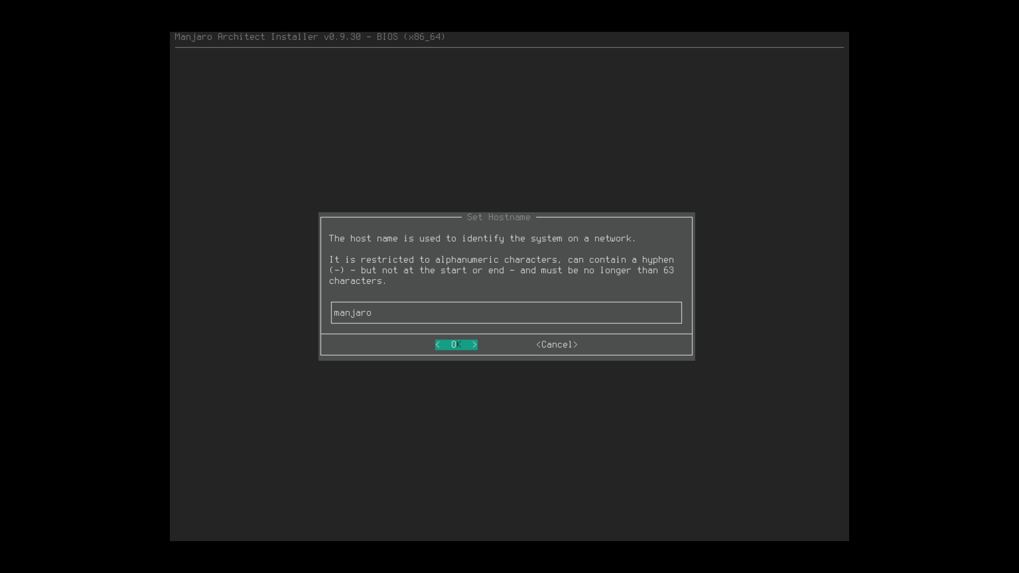
pyautogui.press('Return')
pyautogui.press('Return')
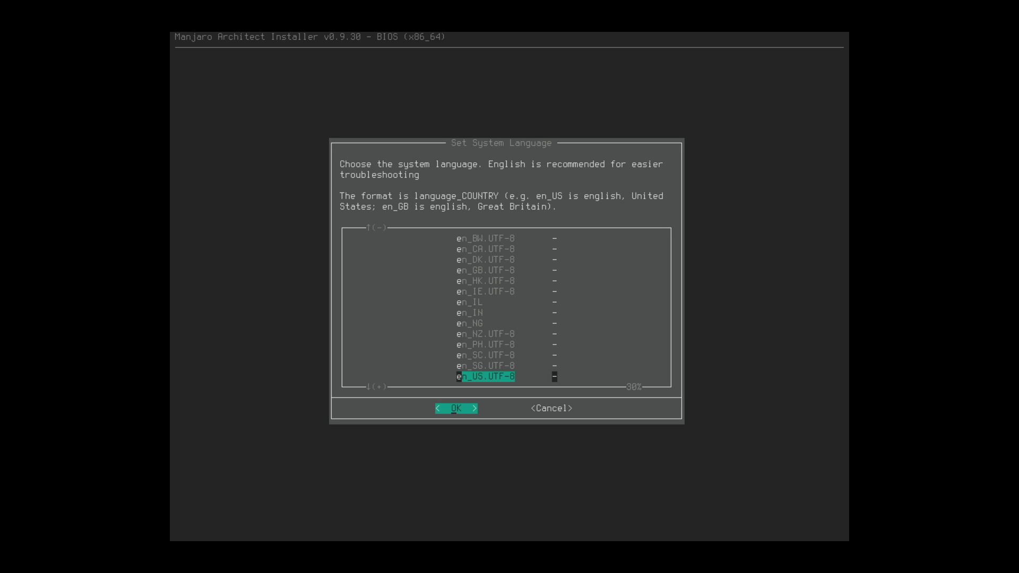
# - Set the system language and locale to en_US.UTF-8
pyautogui.press('Down')
pyautogui.press('Down')
pyautogui.press('Down')
pyautogui.press('Up')
pyautogui.press('Up')
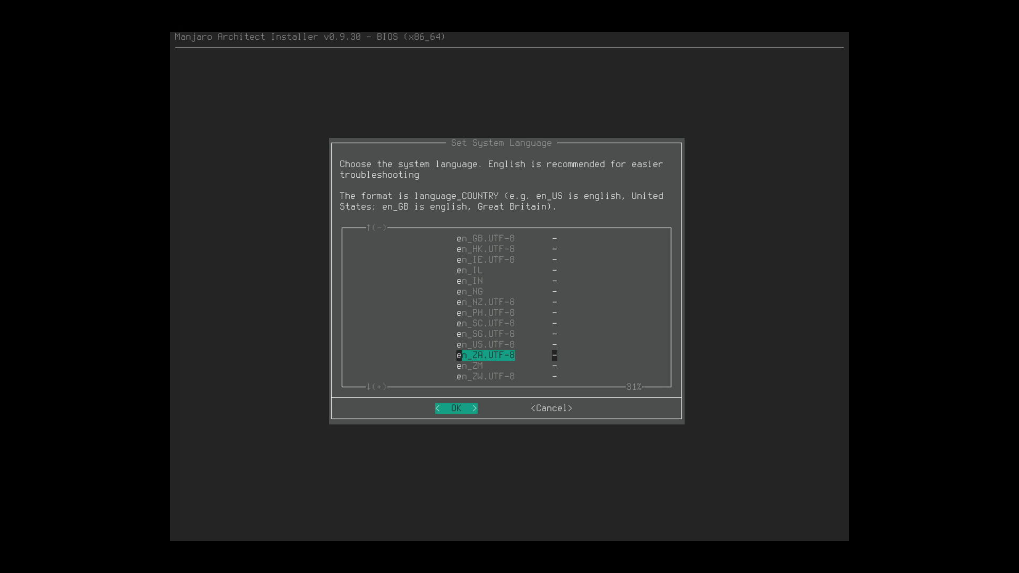
pyautogui.press('Up')
pyautogui.press('Up')
pyautogui.press('Up')
pyautogui.press('Up')
pyautogui.press('Up')
pyautogui.press('Up')
pyautogui.press('Up')
pyautogui.press('Up')
pyautogui.press('Up')
pyautogui.press('Up')
pyautogui.press('Up')
pyautogui.press('Up')
pyautogui.press('Up')
pyautogui.press('Up')
pyautogui.press('Up')
pyautogui.press('Up')
pyautogui.press('Up')
pyautogui.press('Up')
pyautogui.press('Up')
pyautogui.press('Up')
pyautogui.press('Down')
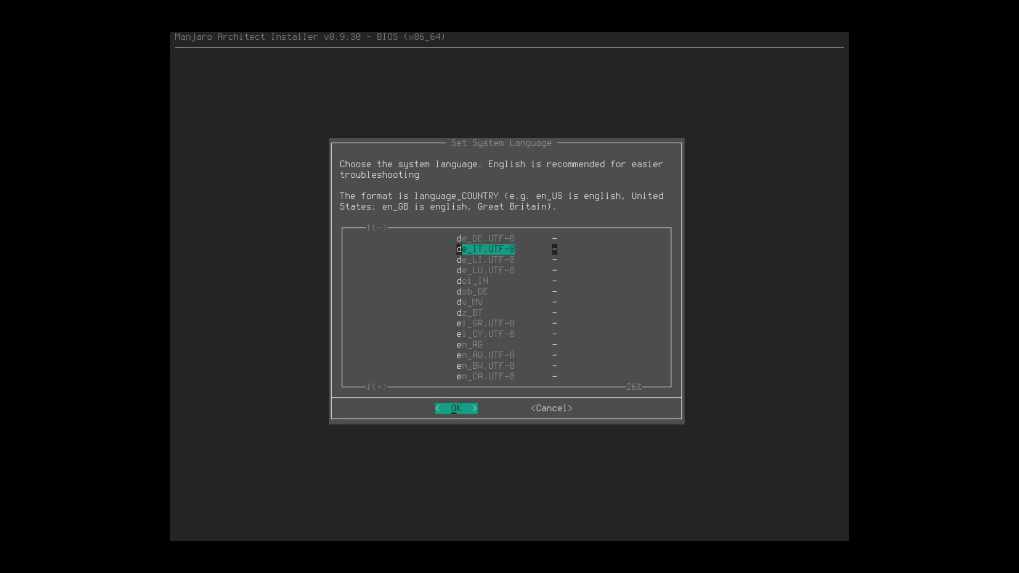
pyautogui.press('Down')
pyautogui.press('Down')
pyautogui.press('Down')
pyautogui.press('Down')
pyautogui.press('Down')
pyautogui.press('Down')
pyautogui.press('Down')
pyautogui.press('Down')
pyautogui.press('Down')
pyautogui.press('Down')
pyautogui.press('Down')
pyautogui.press('Down')
pyautogui.press('Down')
pyautogui.press('Down')
pyautogui.press('Down')
pyautogui.press('Down')
pyautogui.press('Down')
pyautogui.press('Down')
pyautogui.press('Down')
pyautogui.press('Down')
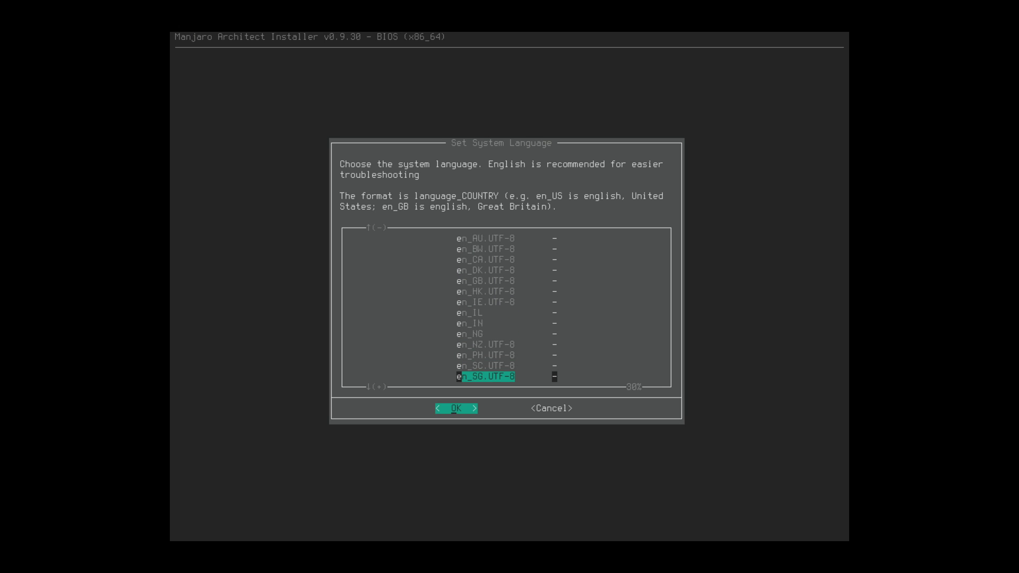
pyautogui.press('Down')
pyautogui.press('Return')
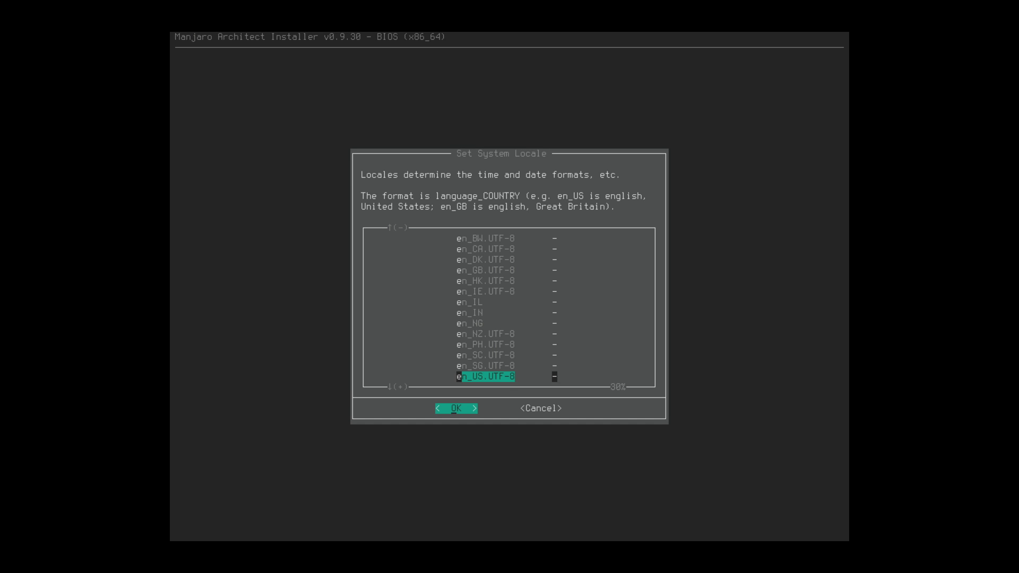
pyautogui.press('Return')
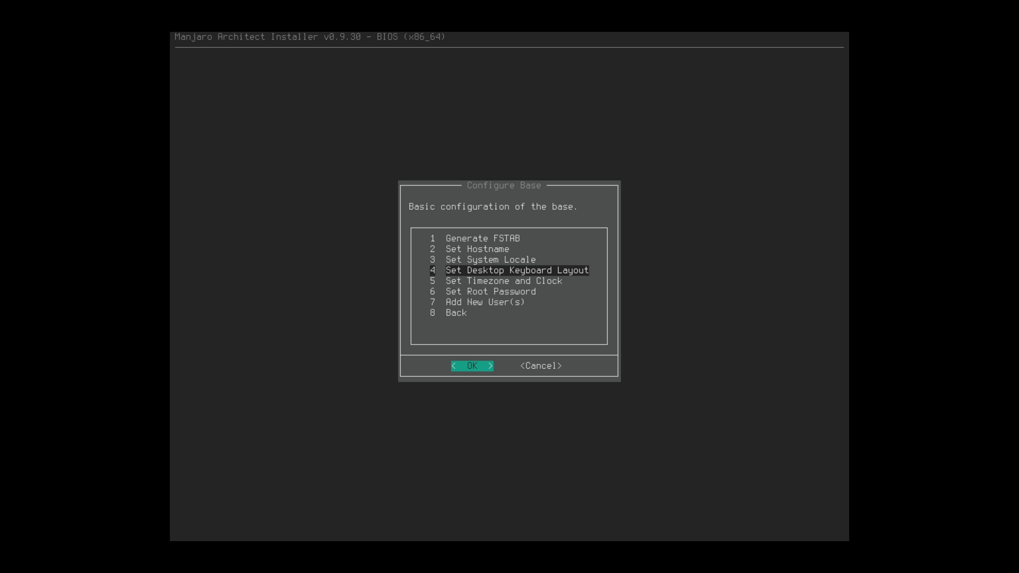
# - Find the us keymap in the desktop keyboard layout list
pyautogui.press('Return')
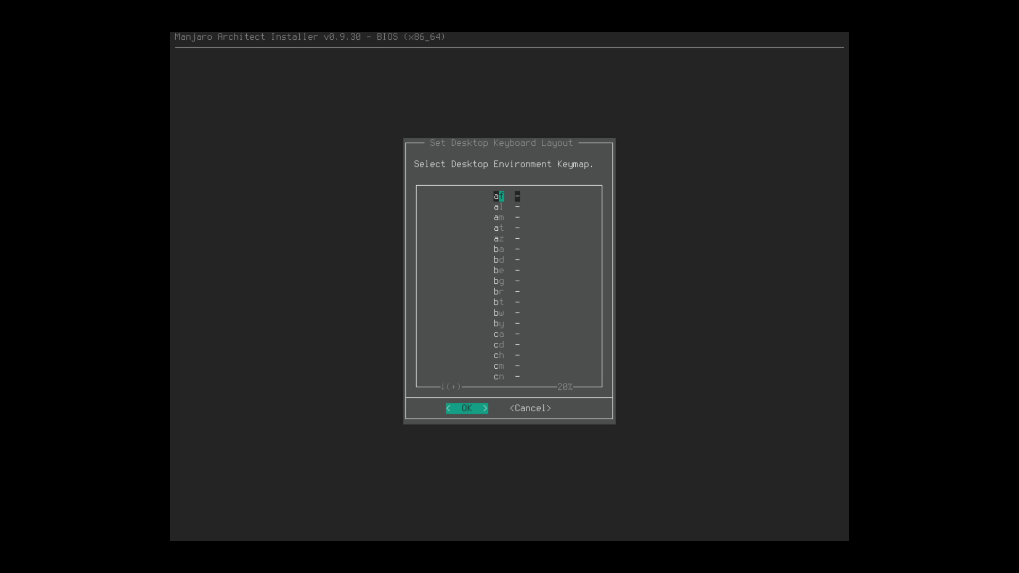
pyautogui.press('pagedown')
pyautogui.press('Down')
pyautogui.press('Down')
pyautogui.press('Down')
pyautogui.press('Down')
pyautogui.press('Down')
pyautogui.press('Down')
pyautogui.press('Down')
pyautogui.press('Down')
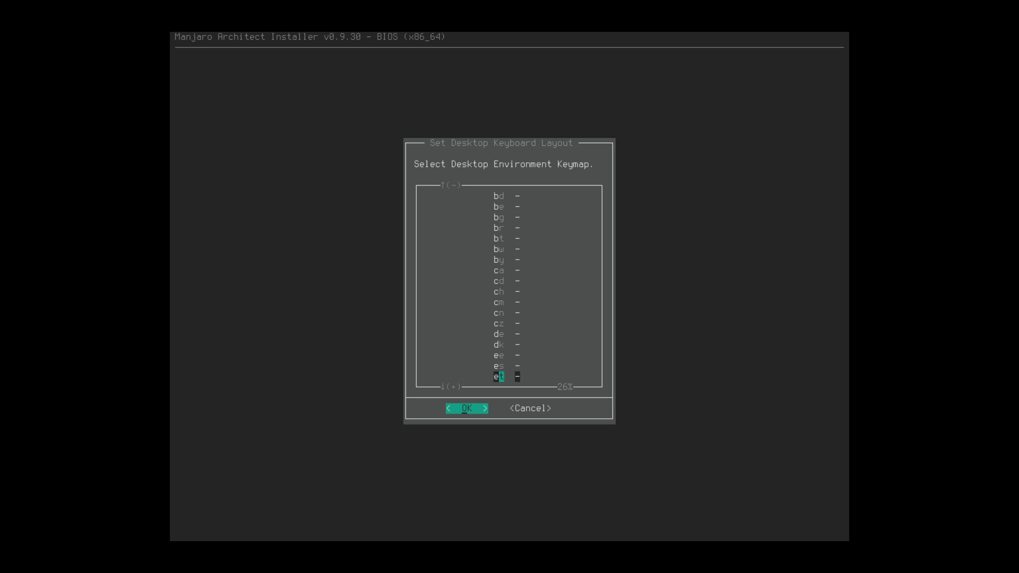
pyautogui.press('Down')
pyautogui.press('Down')
pyautogui.press('Down')
pyautogui.press('Down')
pyautogui.press('Down')
pyautogui.press('Down')
pyautogui.press('Down')
pyautogui.press('Down')
pyautogui.press('Down')
pyautogui.press('Down')
pyautogui.press('Down')
pyautogui.press('Down')
pyautogui.press('Down')
pyautogui.press('Down')
pyautogui.press('Down')
pyautogui.press('Down')
pyautogui.press('Down')
pyautogui.press('Down')
pyautogui.press('Down')
pyautogui.press('Down')
pyautogui.press('pagedown')
pyautogui.press('pagedown')
pyautogui.press('Down')
pyautogui.press('Down')
pyautogui.press('Up')
# - Accept the us keyboard layout, then set the time zone to America/New_York with the hardware clock on UTC
pyautogui.press('Return')
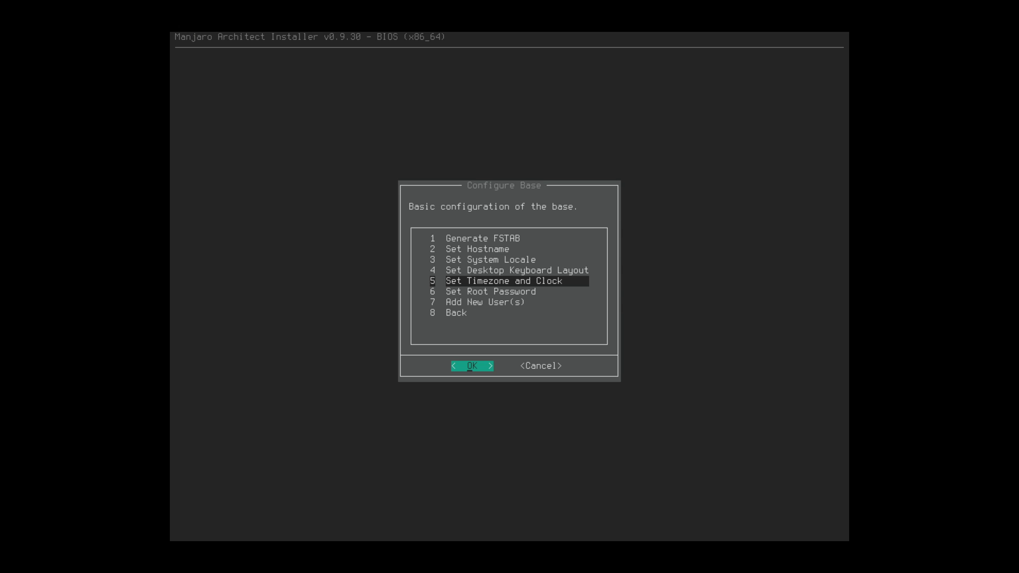
pyautogui.press('Return')
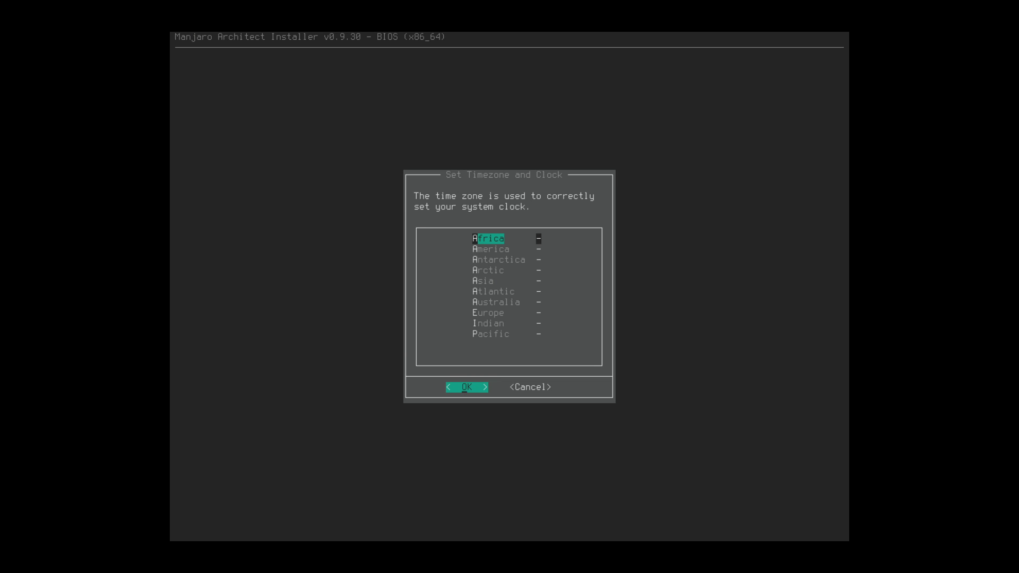
pyautogui.press('Down')
pyautogui.press('Return')
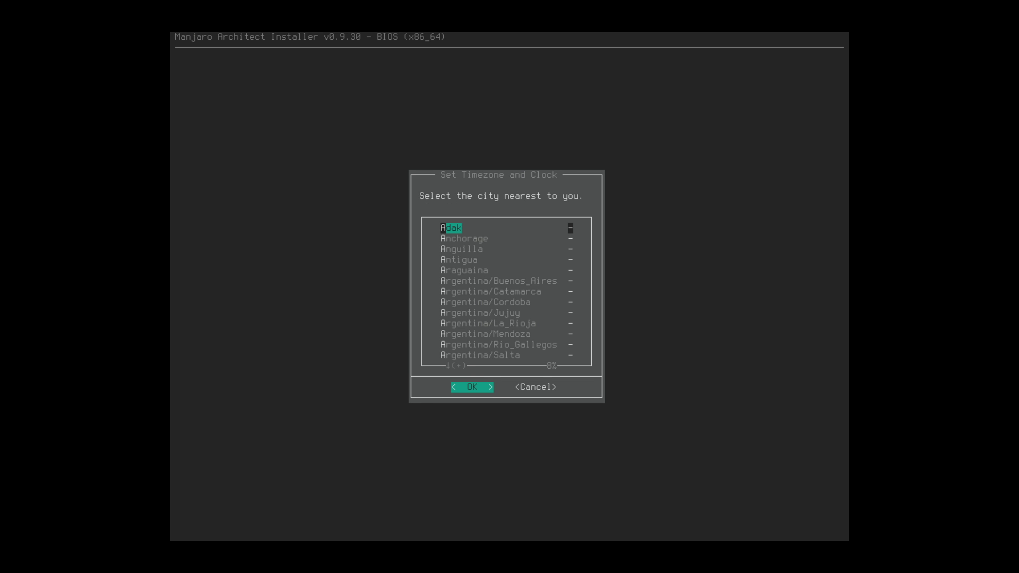
pyautogui.press('n')
pyautogui.press('Down')
pyautogui.press('Return')
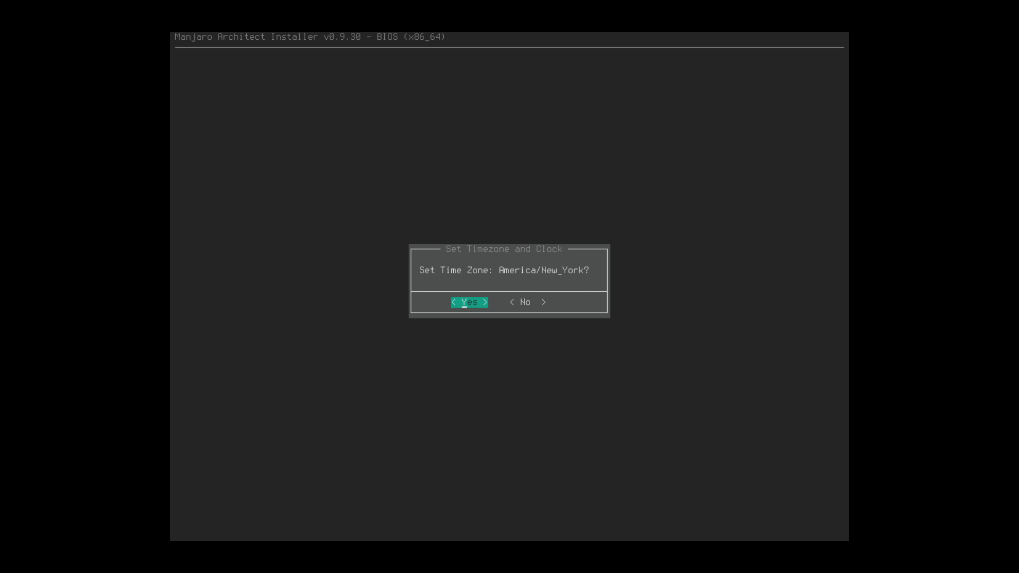
pyautogui.press('Return')
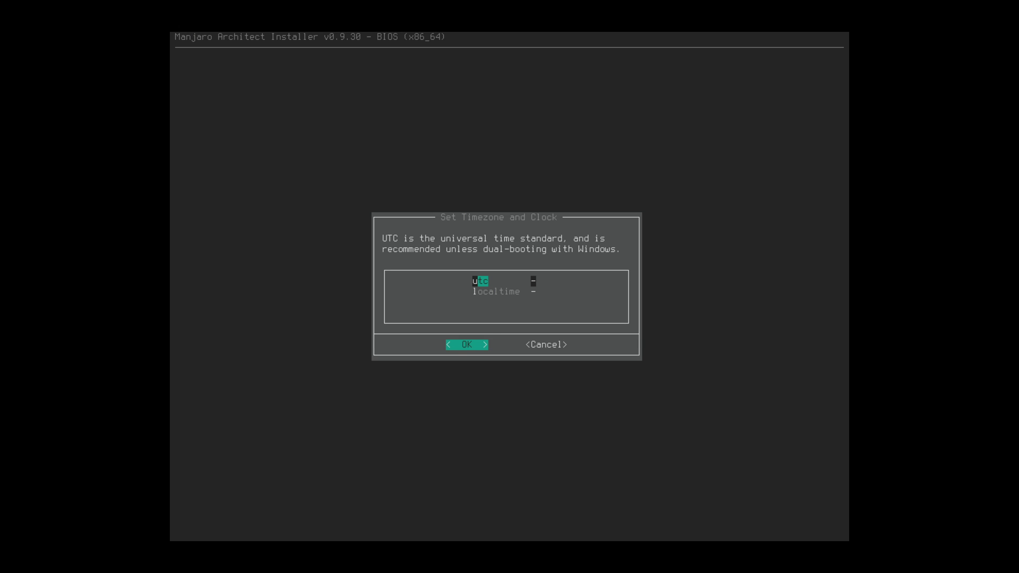
pyautogui.press('Return')
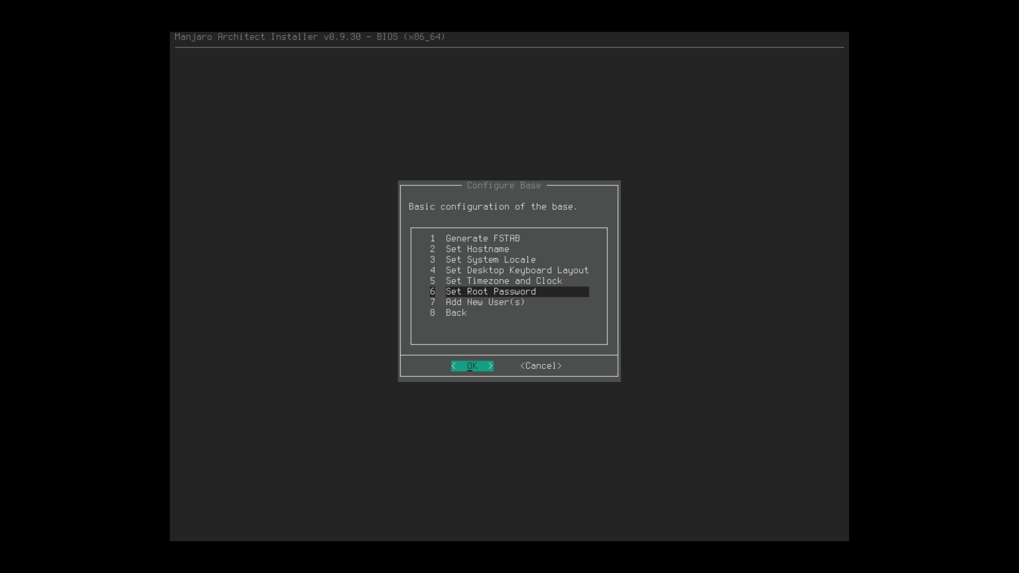
# - Set and confirm the root password
pyautogui.press('Return')
pyautogui.write('*')
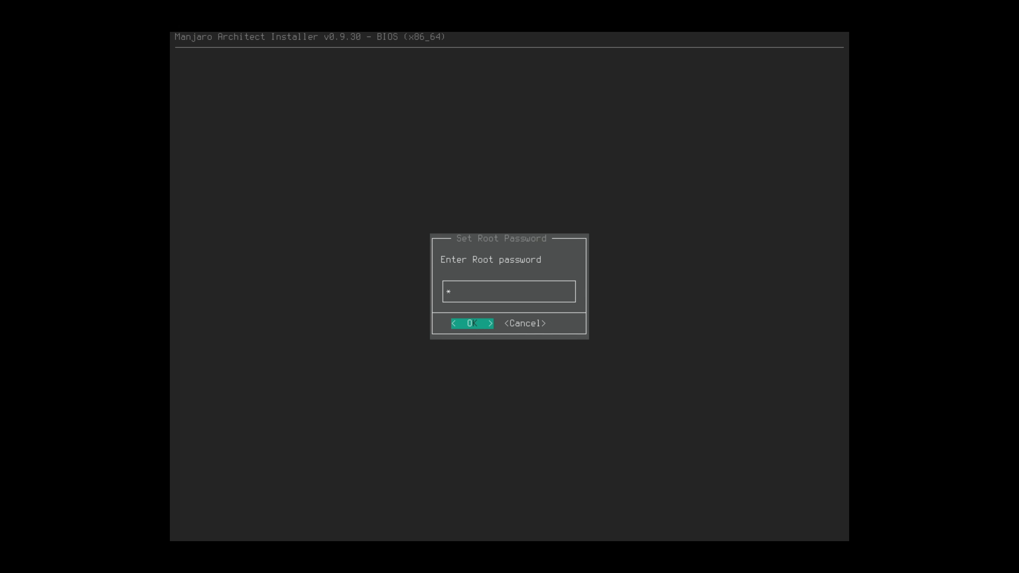
pyautogui.write('**')
pyautogui.press('Return')
pyautogui.write('**')
pyautogui.press('Return')
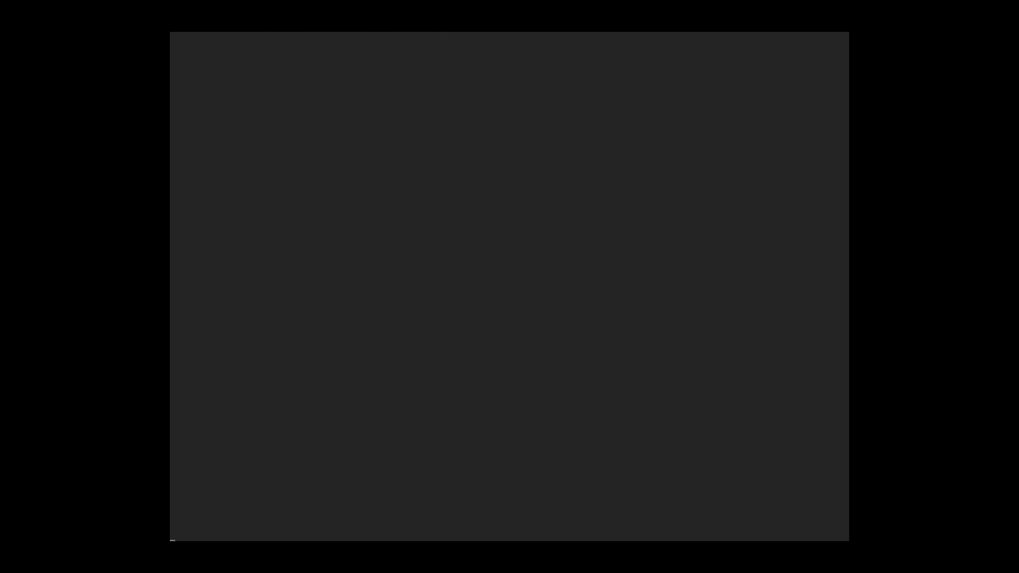
# - Create user manjaro with bash as its shell and a confirmed password, then leave base configuration
pyautogui.press('Return')
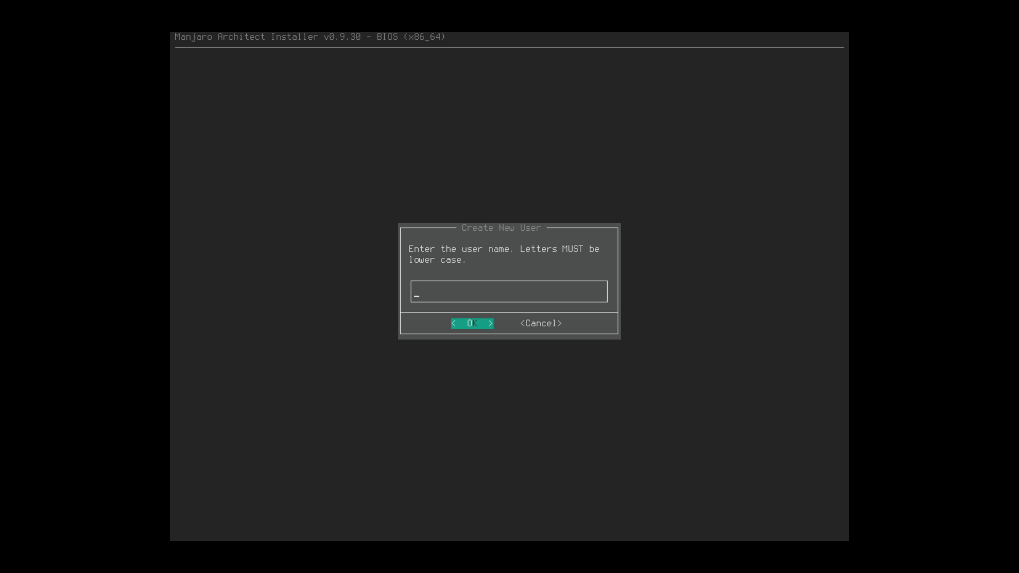
pyautogui.write('manjaro')
pyautogui.press('Return')
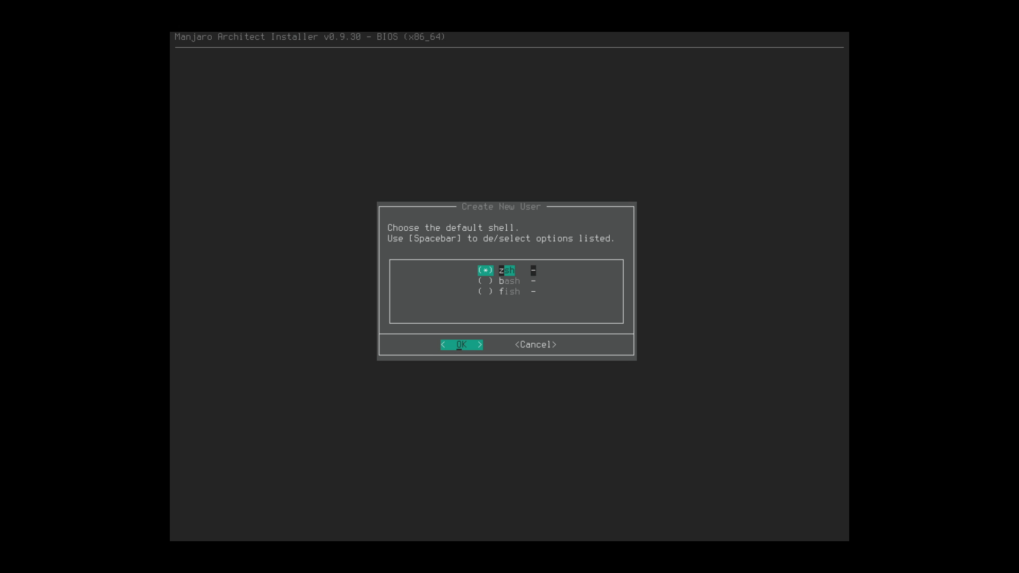
pyautogui.press('Down')
pyautogui.press('Return')
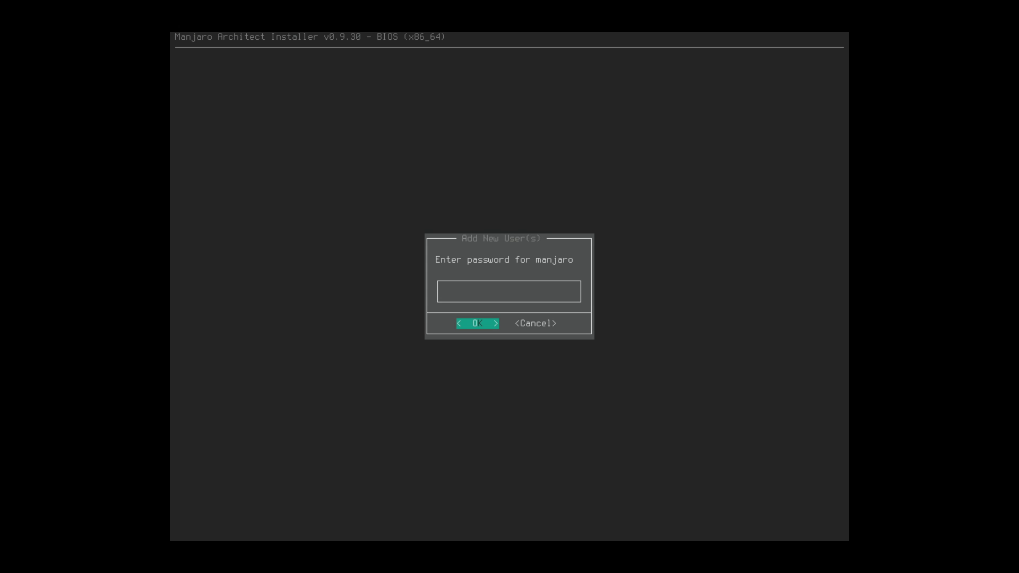
pyautogui.press('Return')
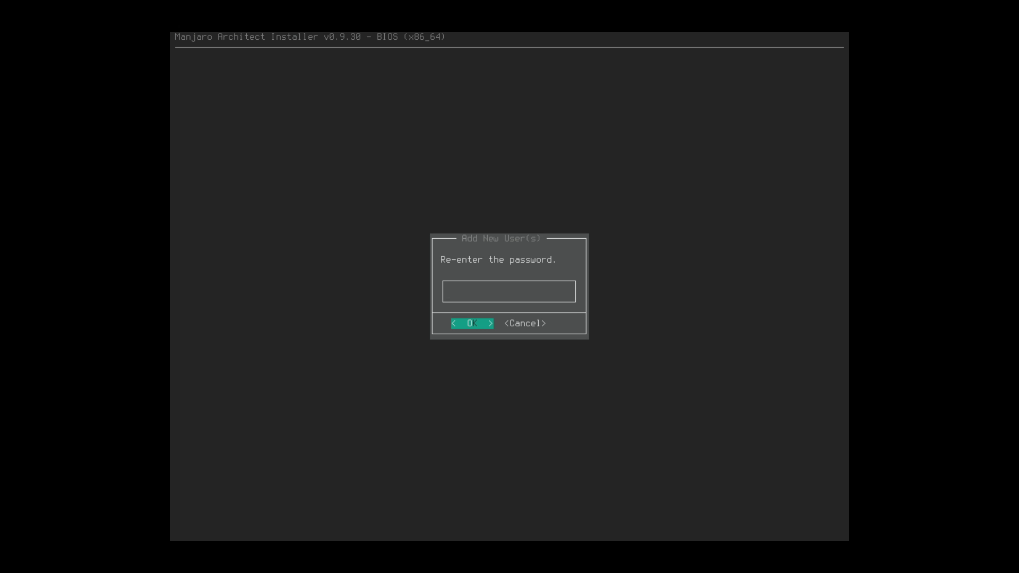
pyautogui.write('123')
pyautogui.press('Return')
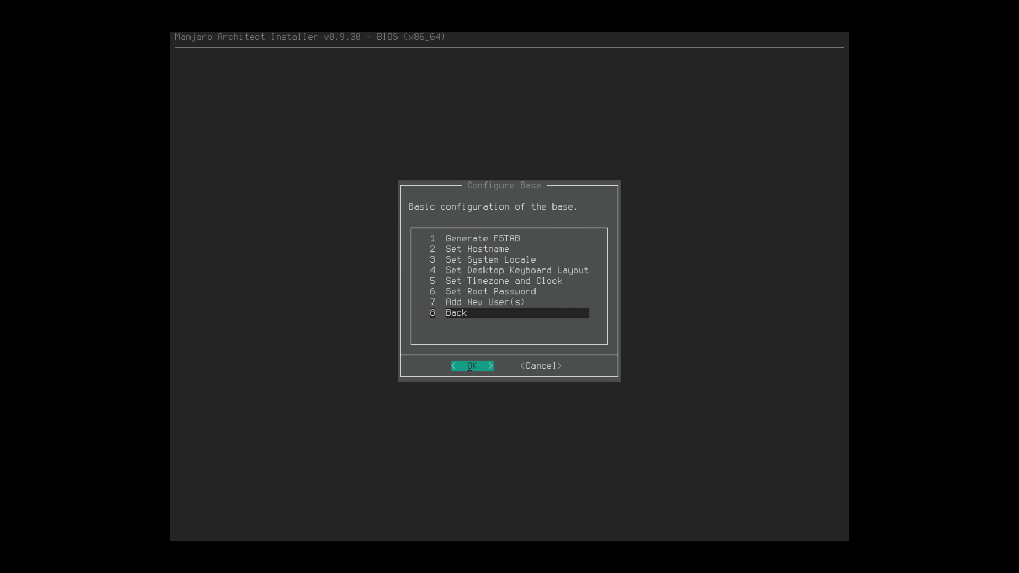
pyautogui.press('Return')
pyautogui.press('Return')
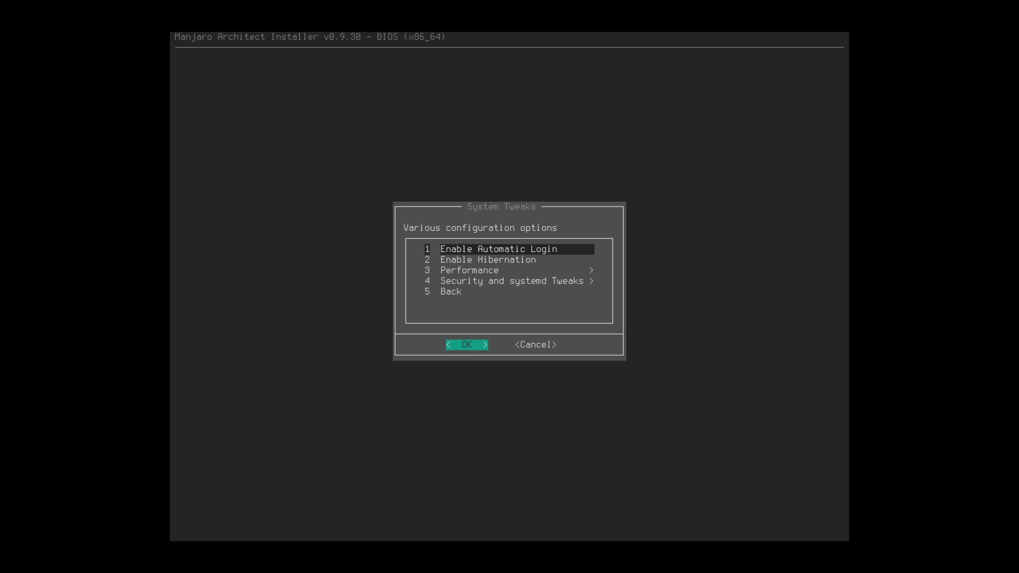
# - Look through the automatic login, hibernation, performance and security tweaks without changing any
pyautogui.press('Down')
pyautogui.press('Up')
pyautogui.press('Down')
pyautogui.press('Down')
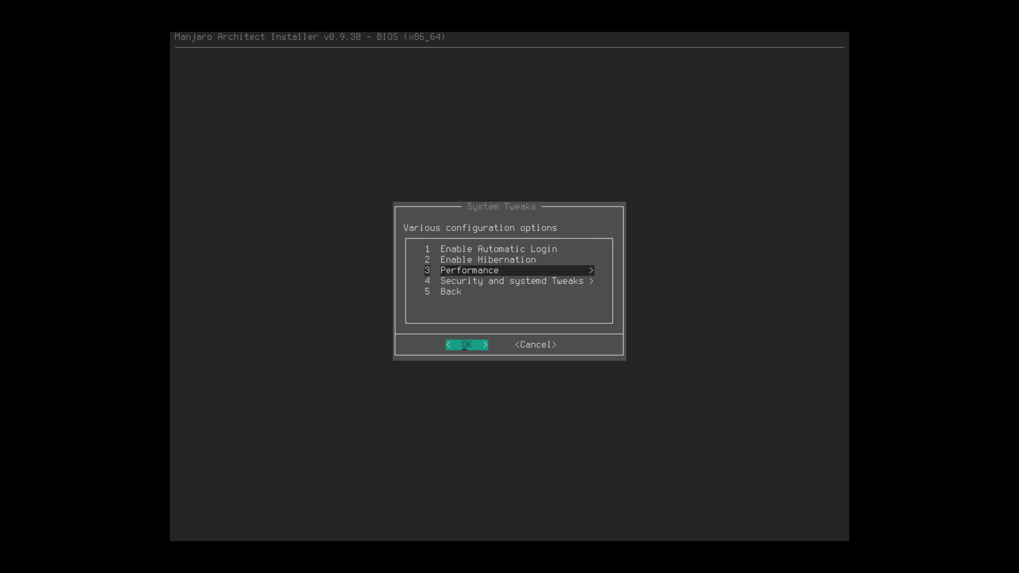
pyautogui.press('Down')
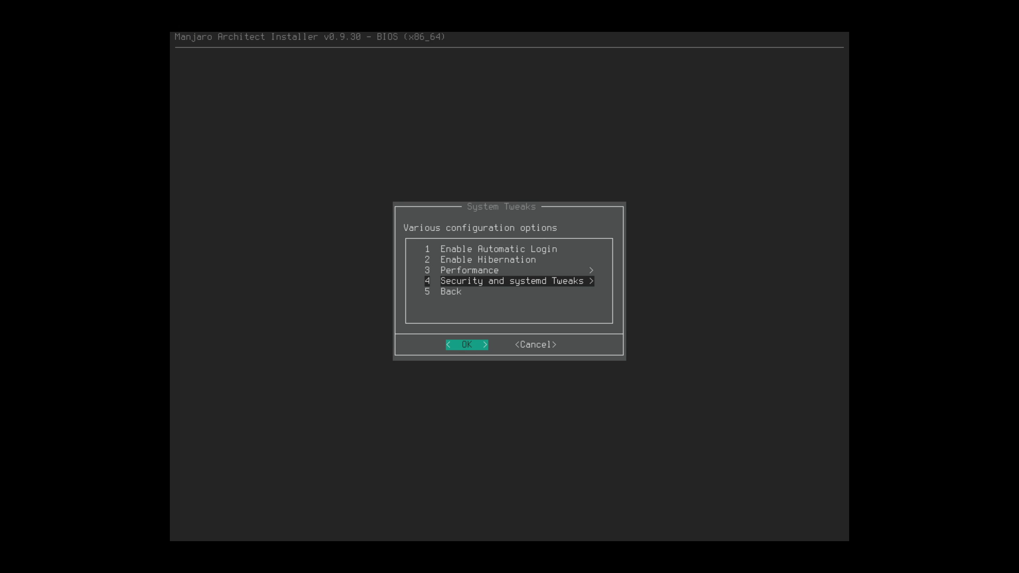
# - Open the configuration files for review, cancel without editing, and return to the Main Menu
pyautogui.press('Down')
pyautogui.press('Return')
pyautogui.press('Down')
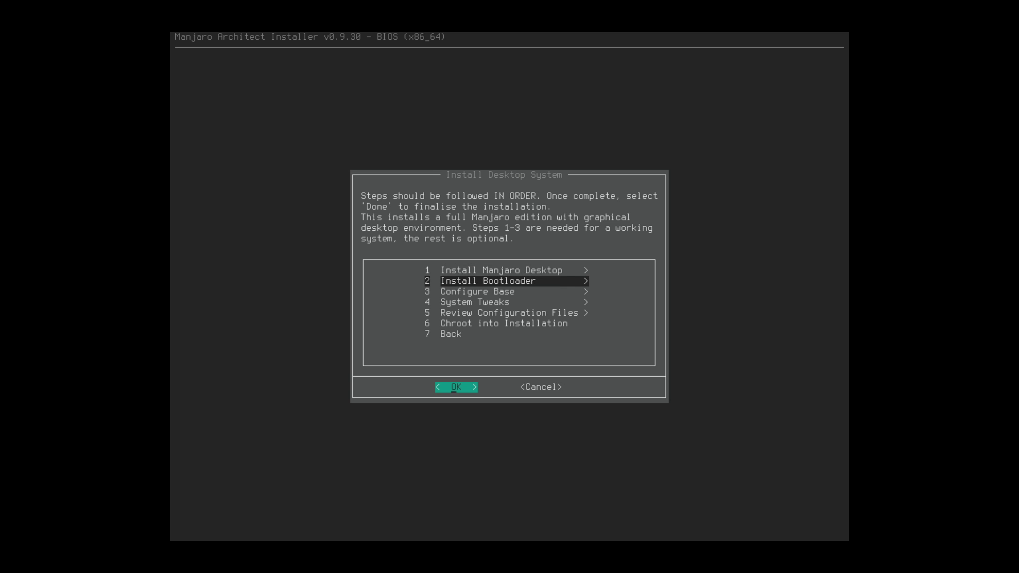
pyautogui.press('Down')
pyautogui.press('Down')
pyautogui.press('Down')
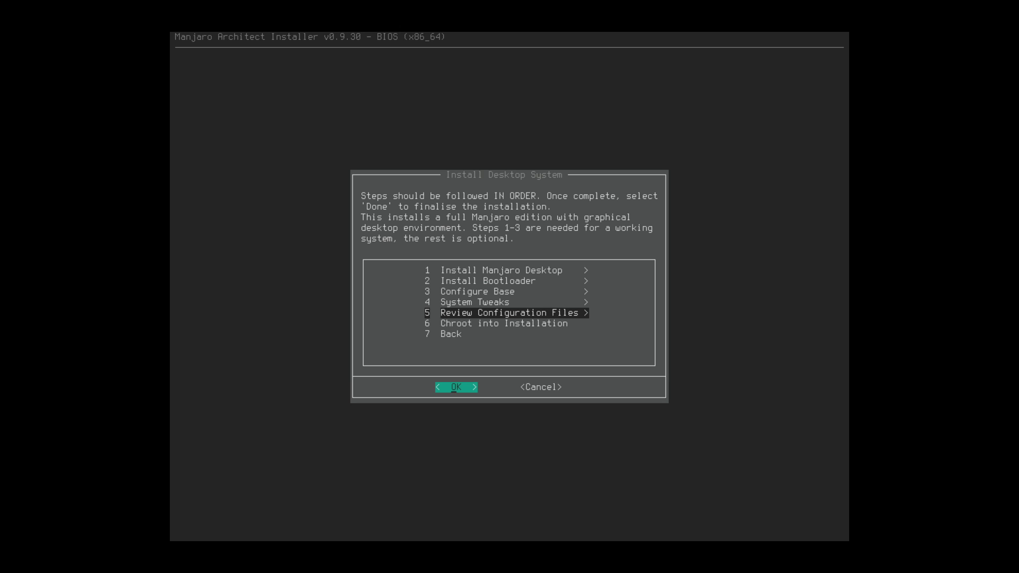
pyautogui.press('Return')
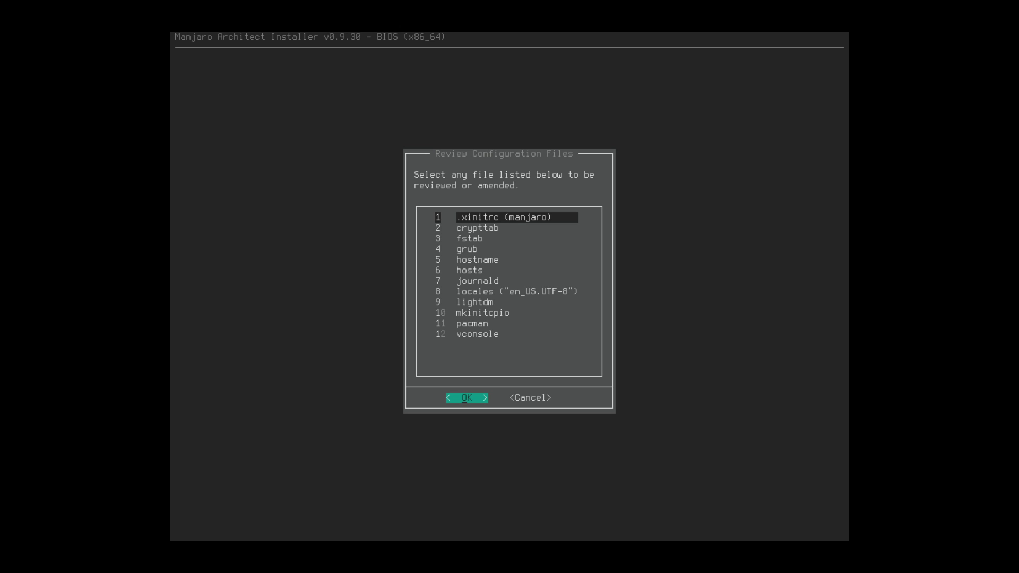
pyautogui.press('Tab')
pyautogui.press('Return')
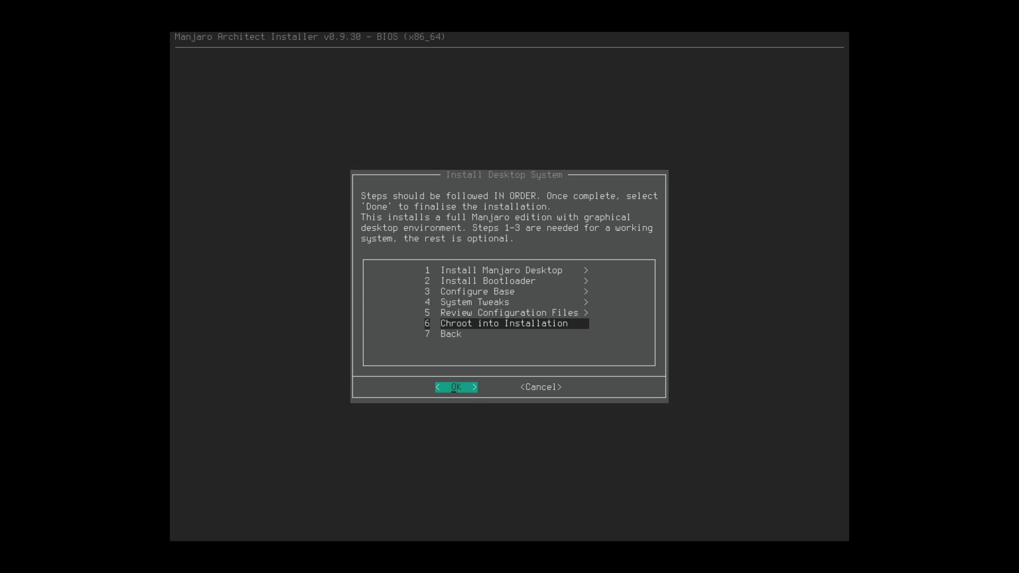
pyautogui.press('Down')
pyautogui.press('Return')
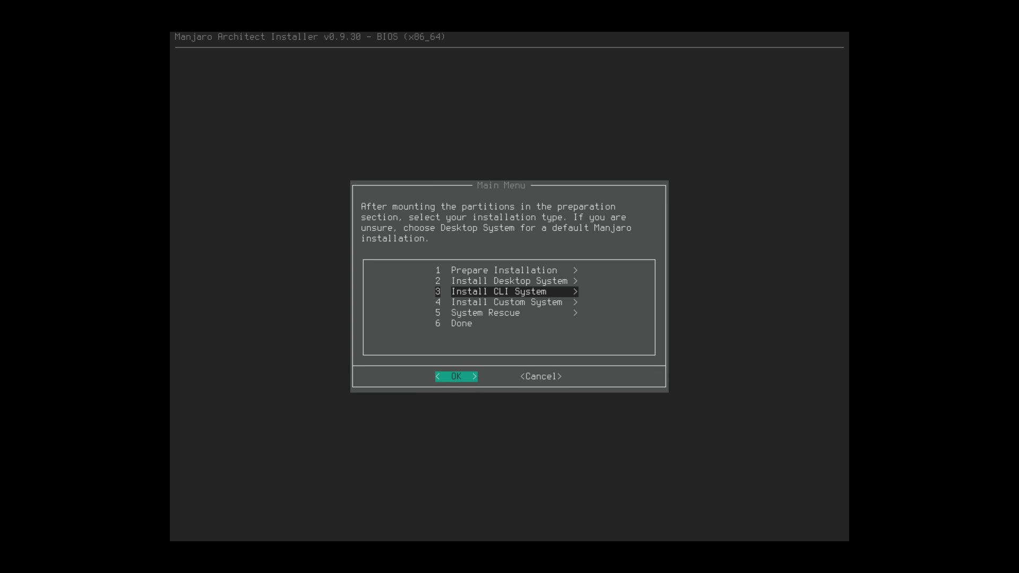
# - Glance at the Custom System installation steps and return to the main menu
pyautogui.press('Down')
pyautogui.press('Return')
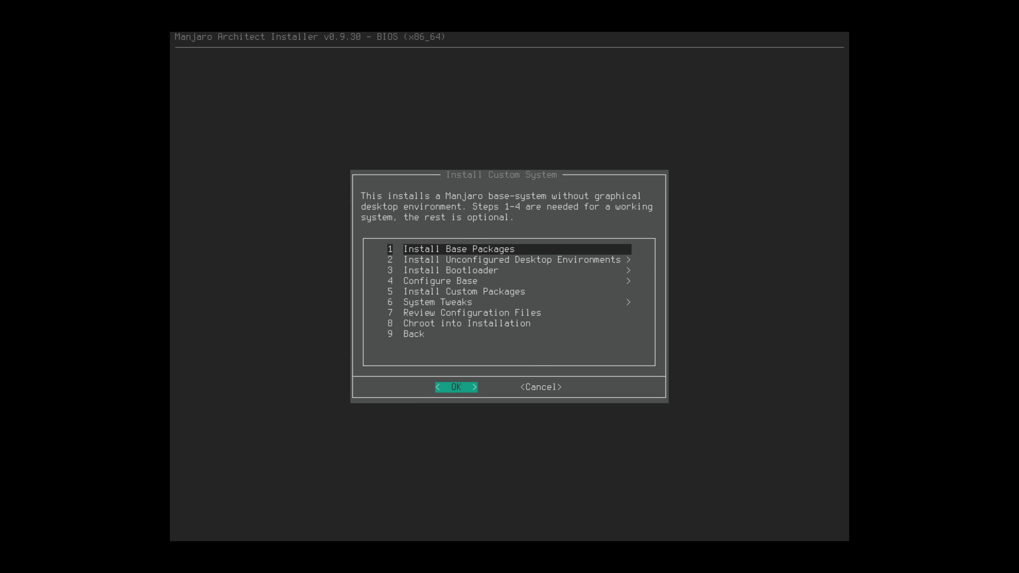
pyautogui.press('Down')
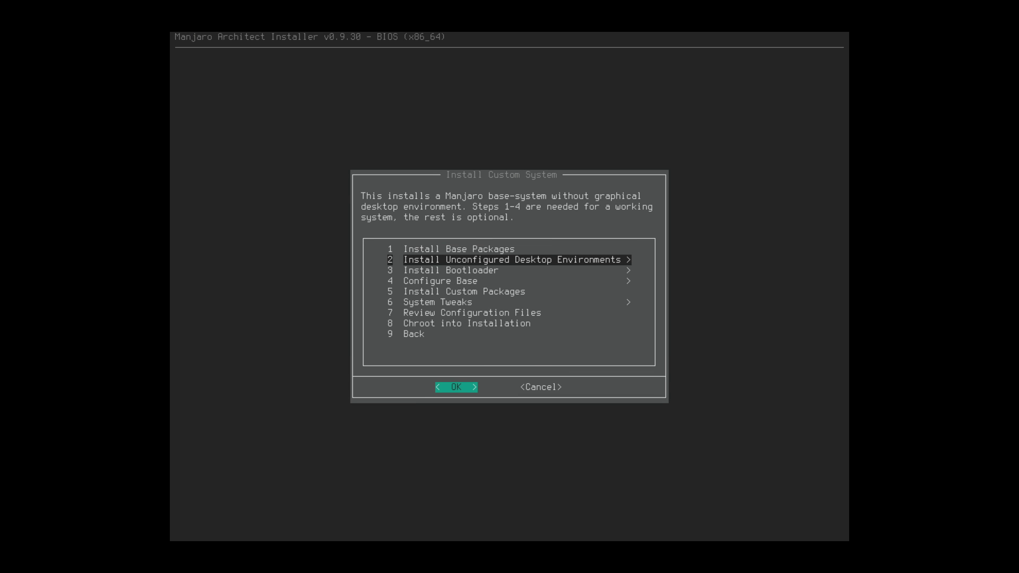
pyautogui.press('Down')
pyautogui.press('Down')
pyautogui.press('Down')
pyautogui.press('Down')
pyautogui.press('Down')
pyautogui.press('Down')
pyautogui.press('Down')
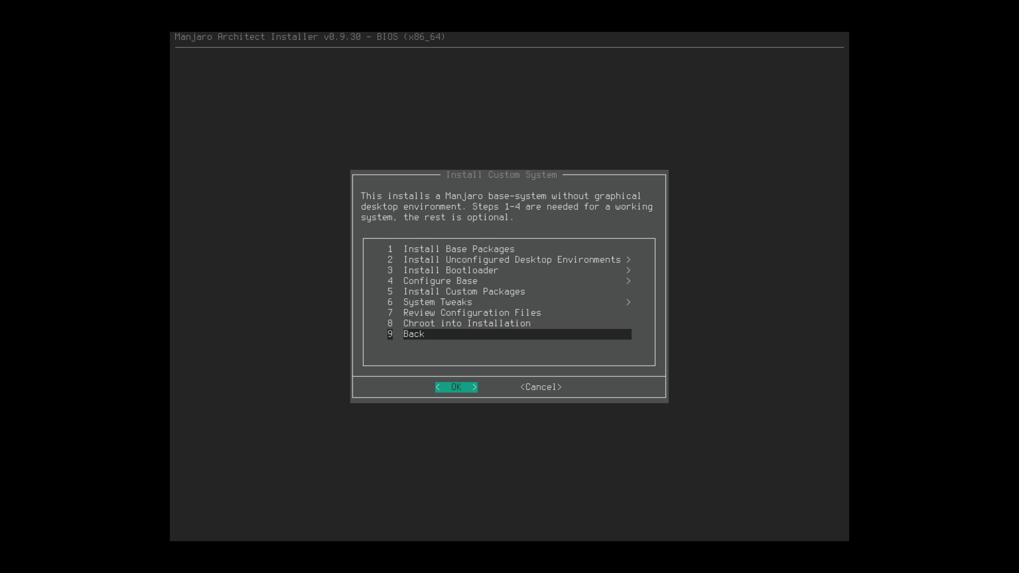
pyautogui.press('Return')
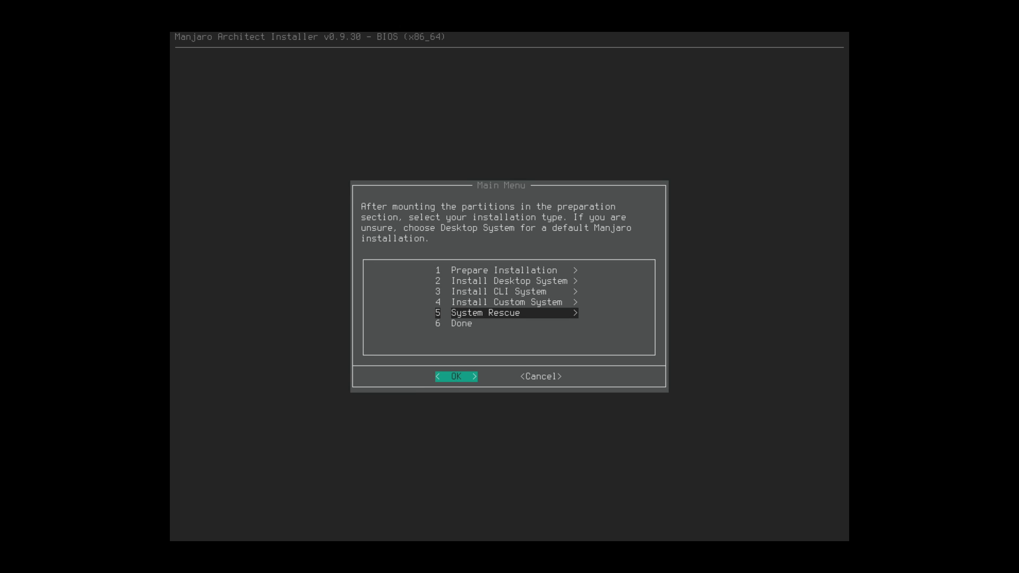
# - Choose Done, confirm closing the installer, and decline saving the installation log
pyautogui.press('Down')
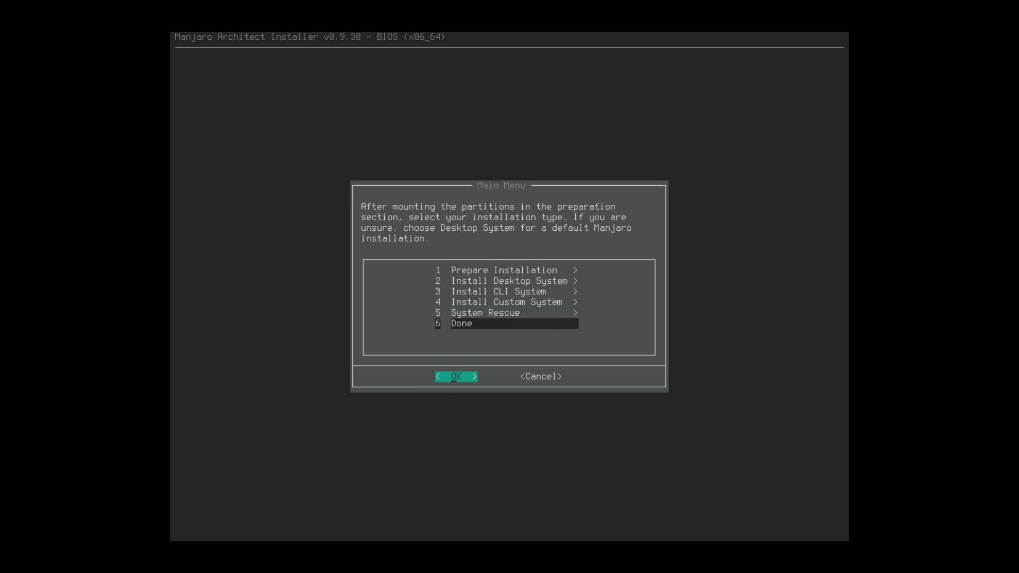
pyautogui.press('Return')
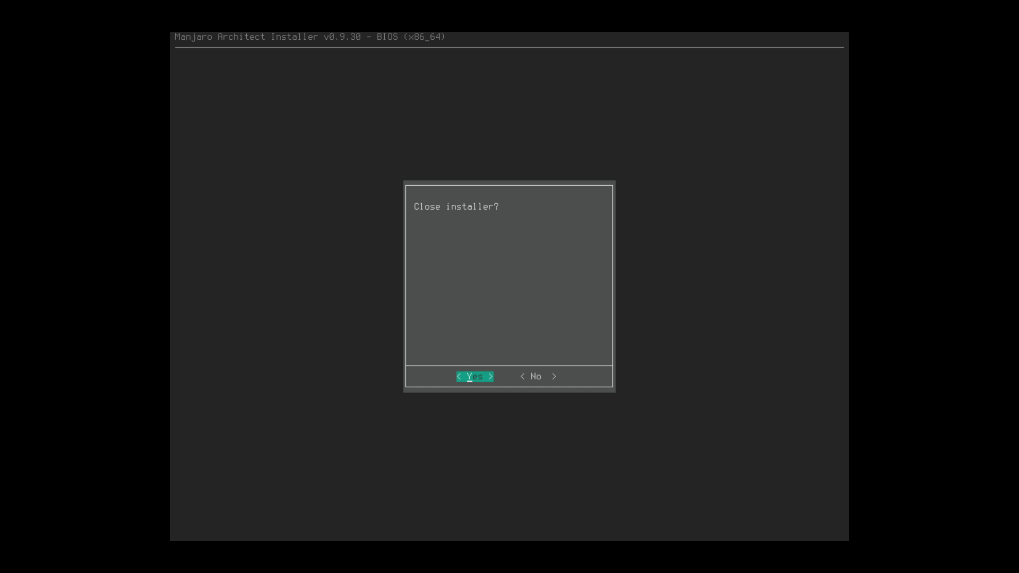
pyautogui.press('Return')
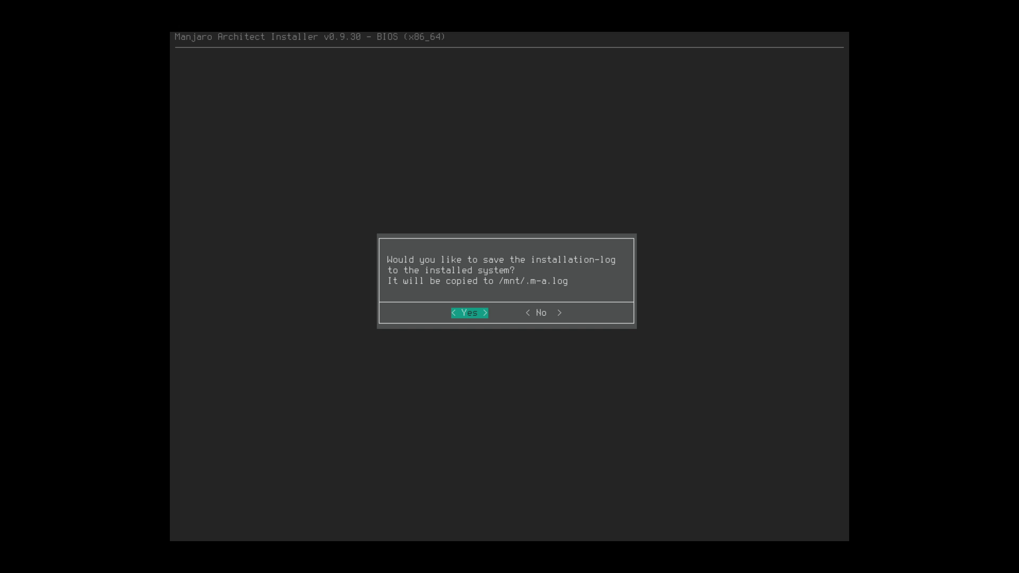
pyautogui.press('Right')
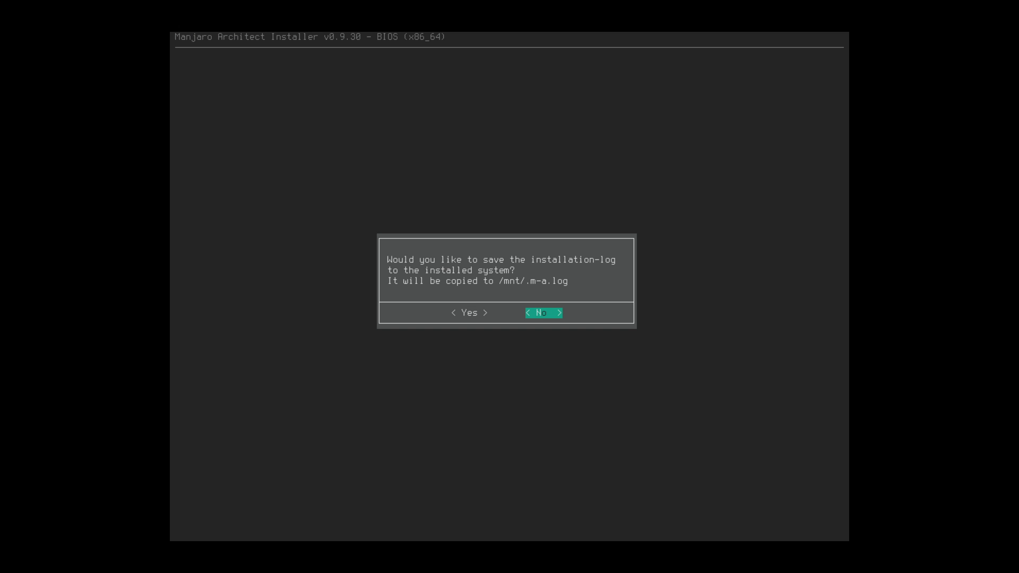
pyautogui.press('Return')
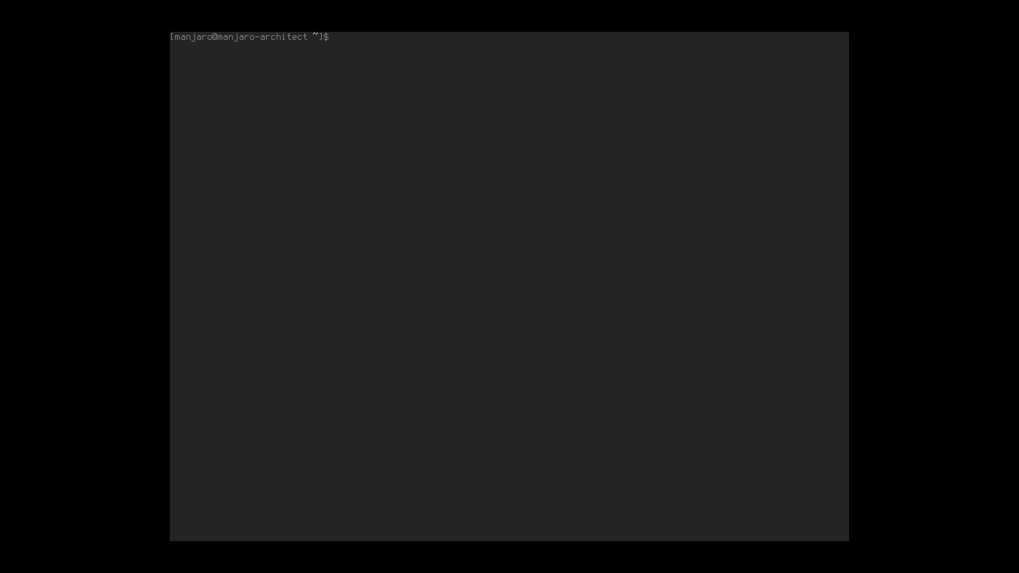
# - Reboot the VM with sudo reboot, set the guest display scale to 100%, and go full screen
pyautogui.write('sudo reboot')
pyautogui.press('Return')
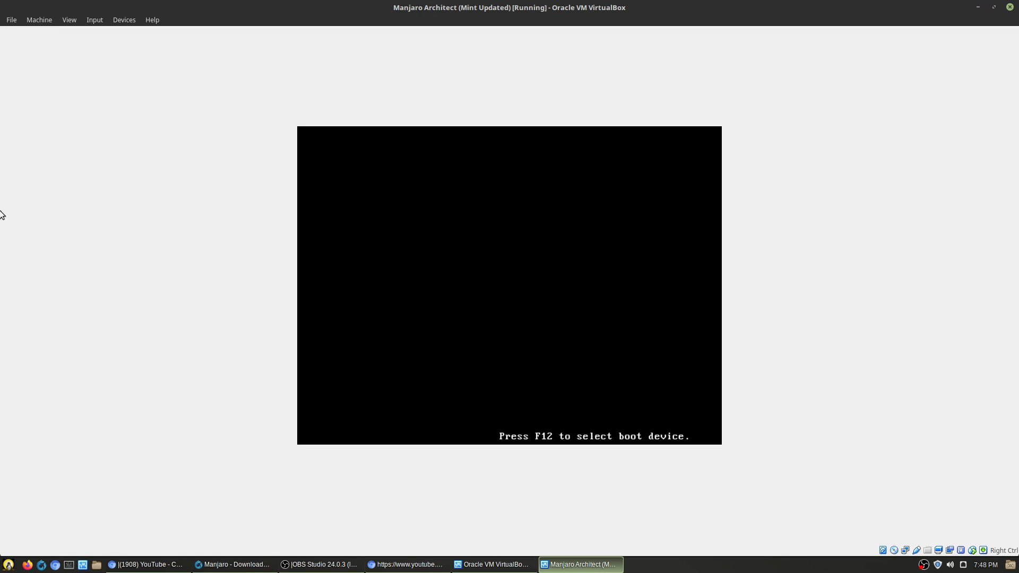
pyautogui.click(68, 19)
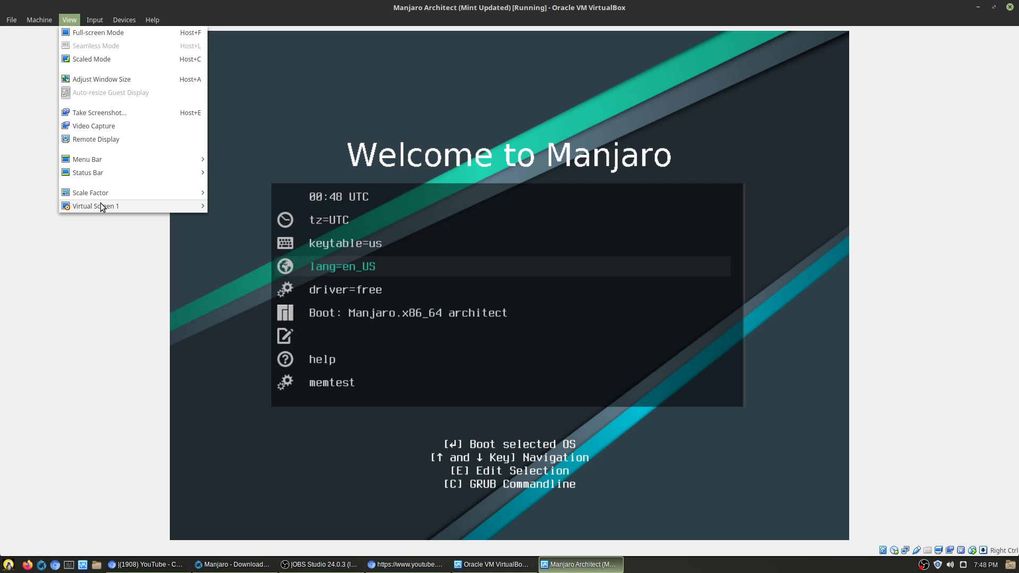
pyautogui.moveTo(102, 205)
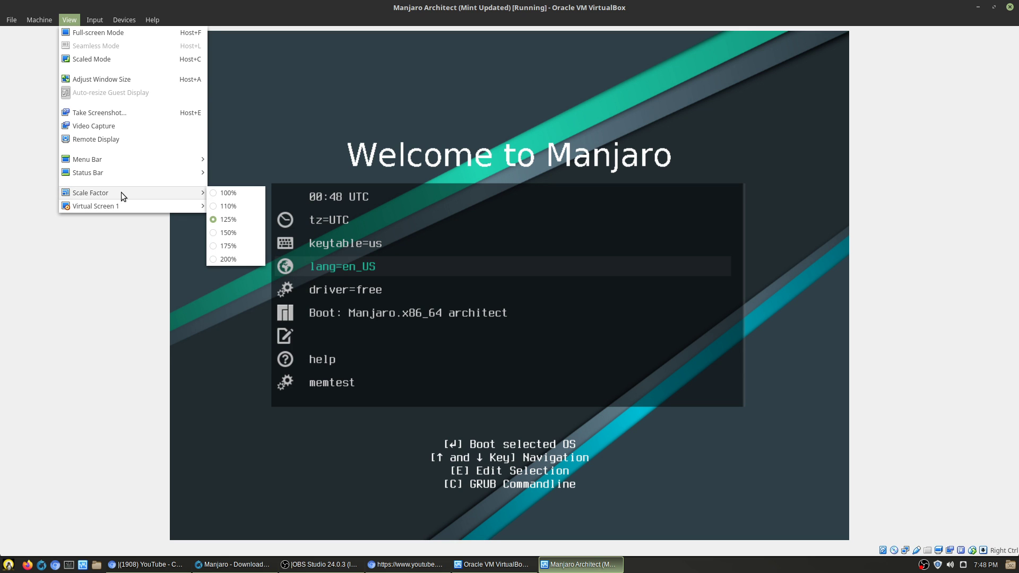
pyautogui.click(230, 192)
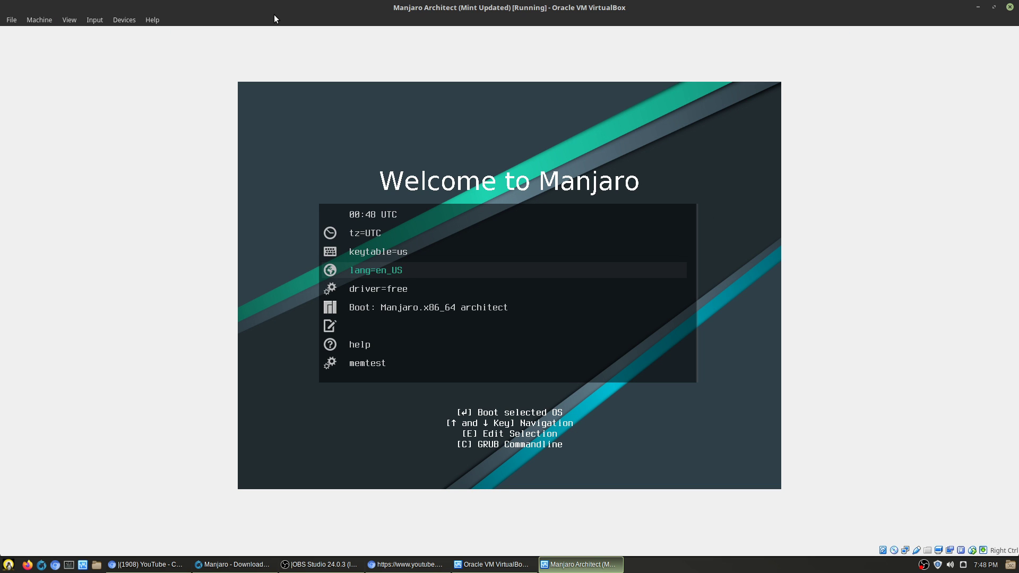
pyautogui.press('Control_R+f')
# - Boot the Manjaro.x86_64 architect Boot entry from the GRUB menu, then leave full screen
pyautogui.press('Down')
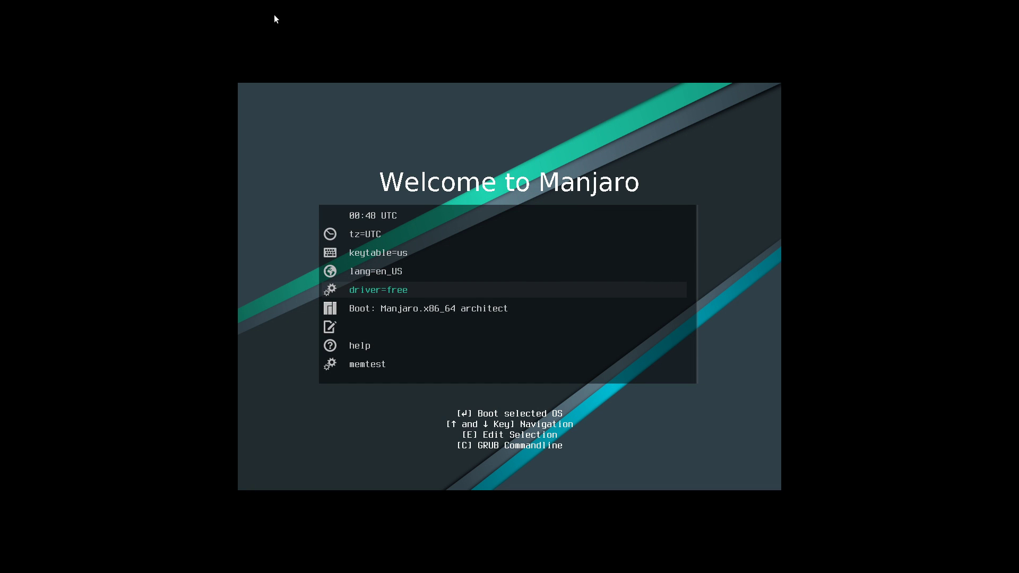
pyautogui.press('Down')
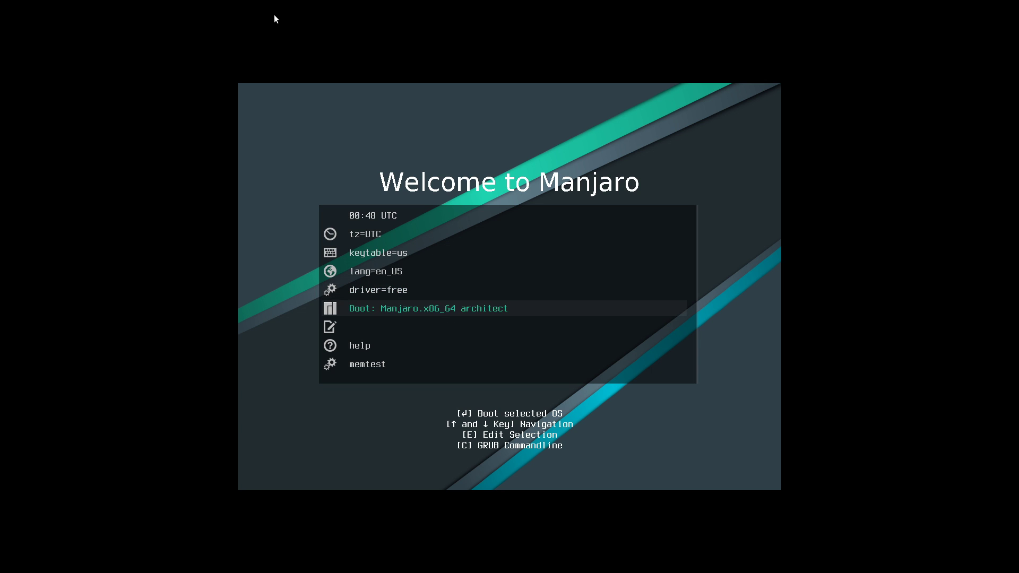
pyautogui.press('Down')
pyautogui.press('Up')
pyautogui.press('Return')
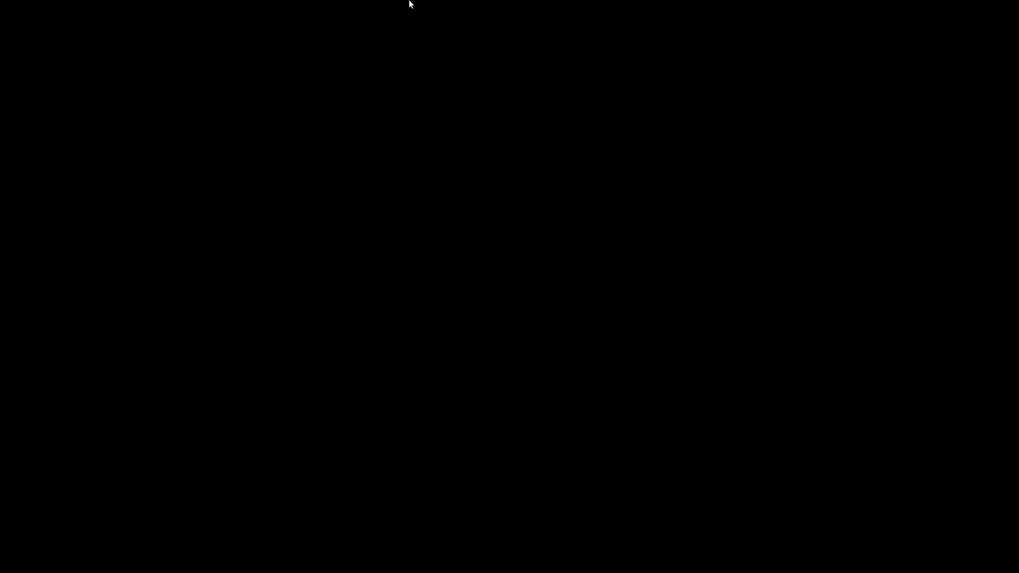
pyautogui.hotkey('ctrl', 'f')
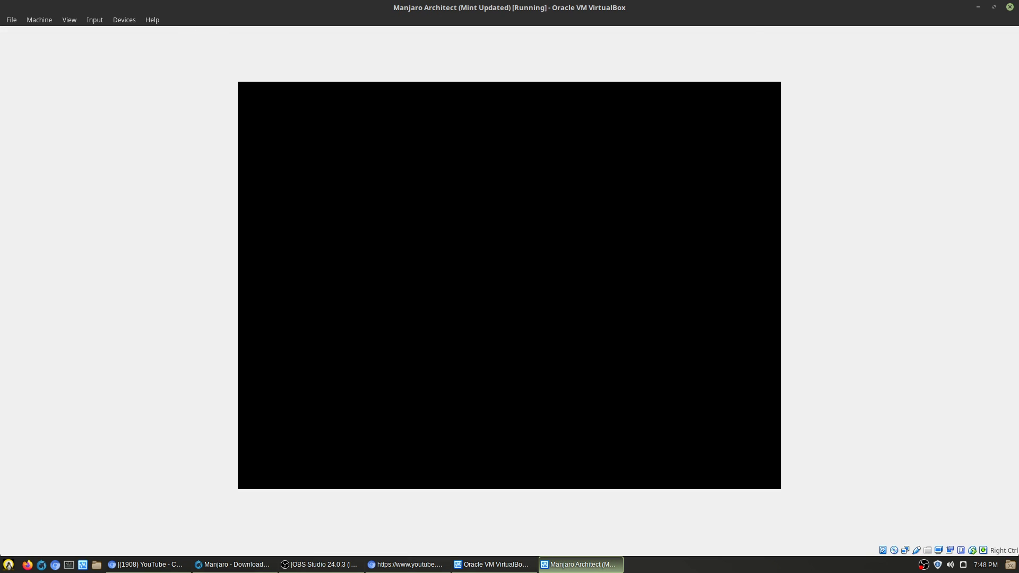
# - Force-unmount the Manjaro ISO from the VM's optical drive, then enter manjaro at the live login prompt
pyautogui.hotkey('alt', 'Tab')
pyautogui.click(441, 288)
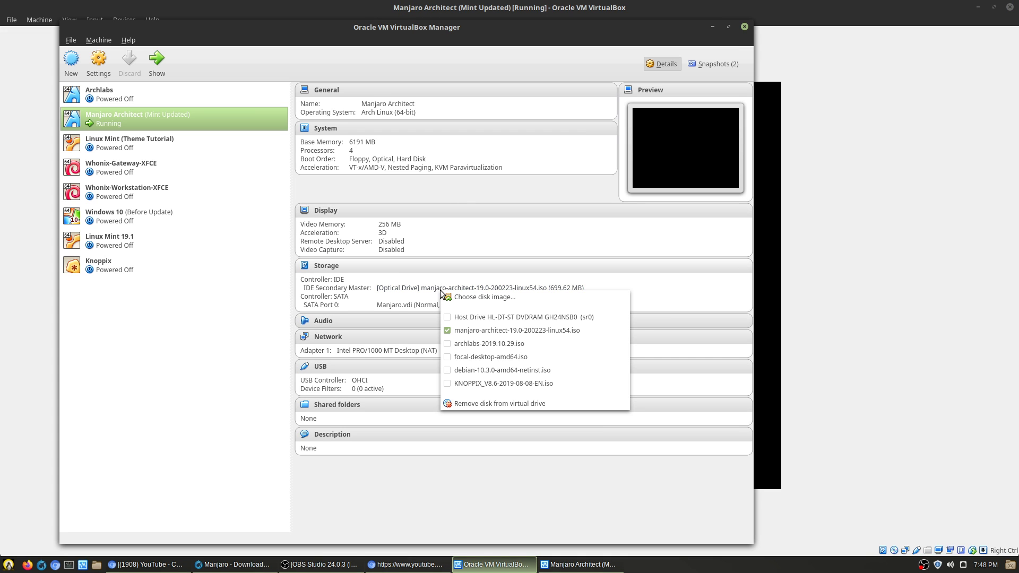
pyautogui.click(492, 402)
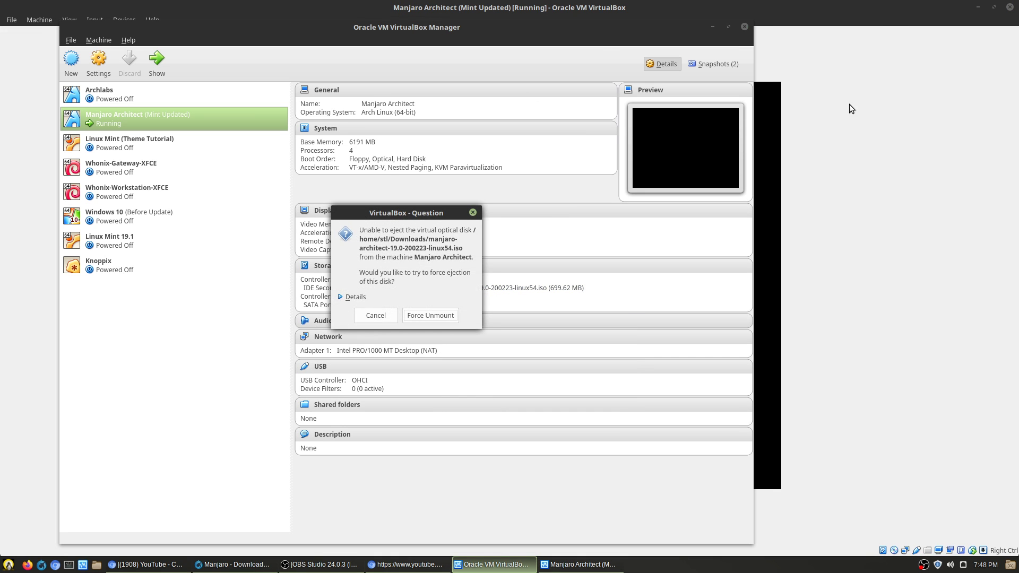
pyautogui.click(422, 316)
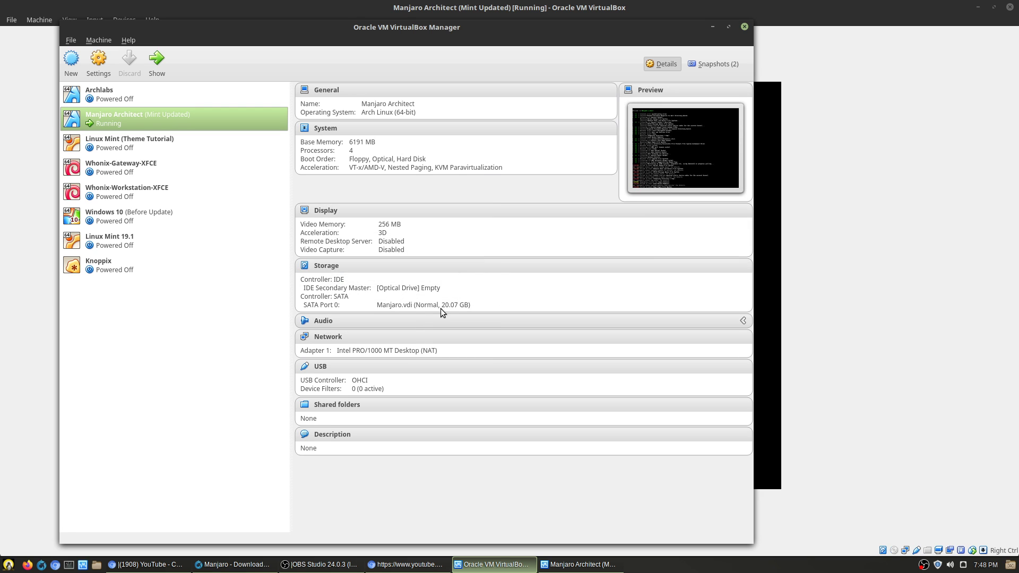
pyautogui.hotkey('alt', 'Tab')
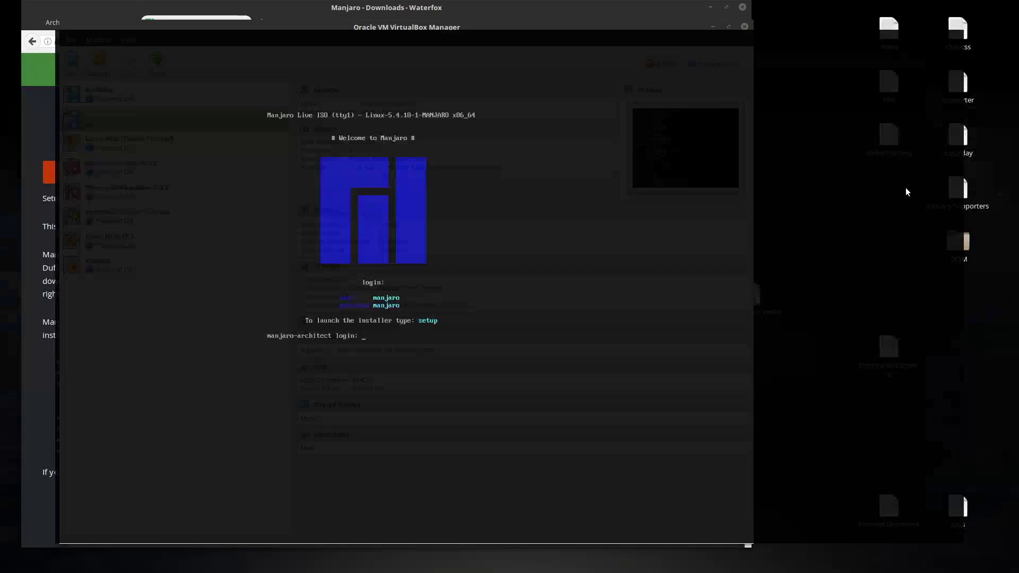
pyautogui.write('manjaro')
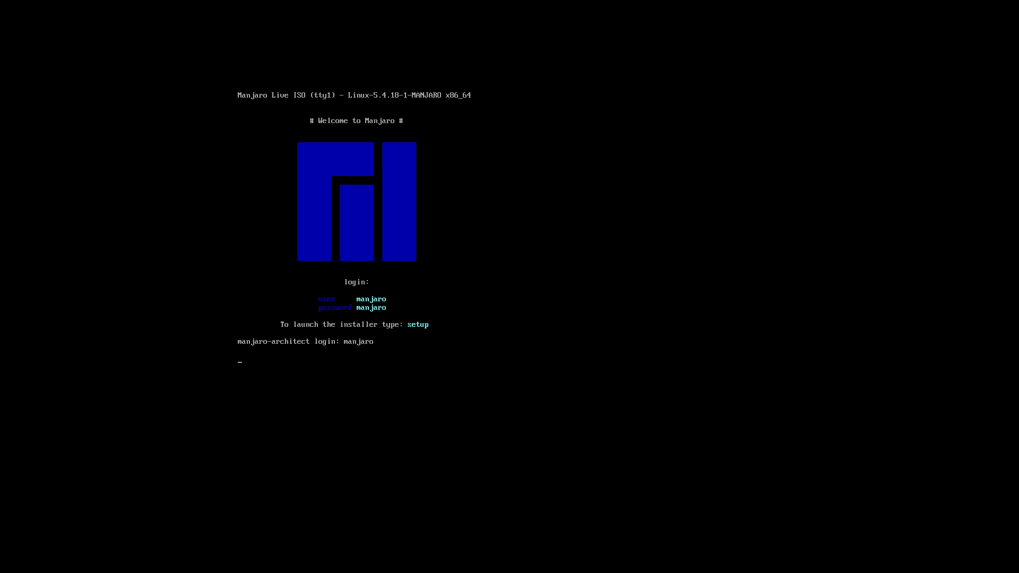
pyautogui.press('Control_R+f')
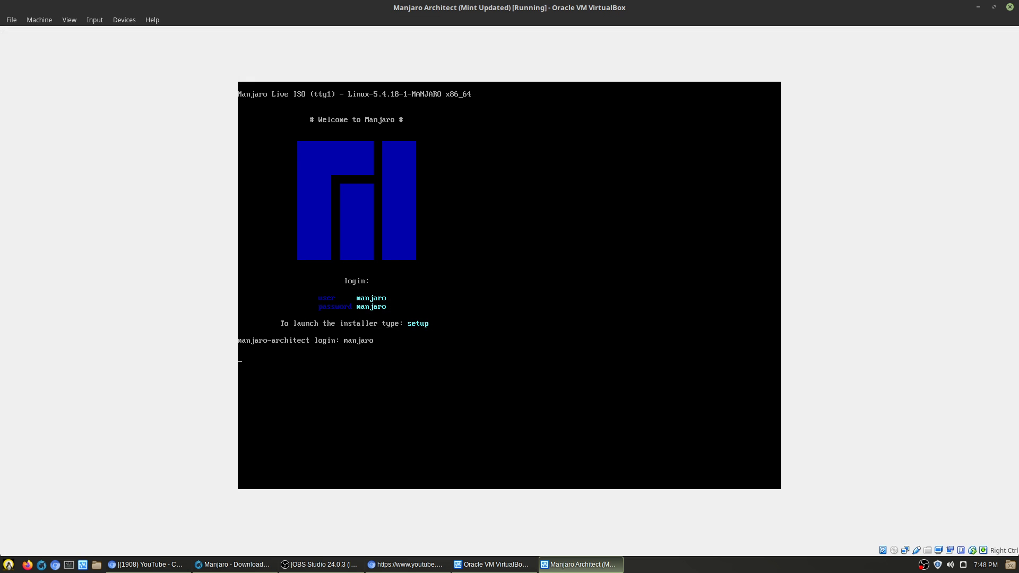
# - Power off the Manjaro Architect VM, start it again from VirtualBox Manager, and show it full screen
pyautogui.click(1009, 7)
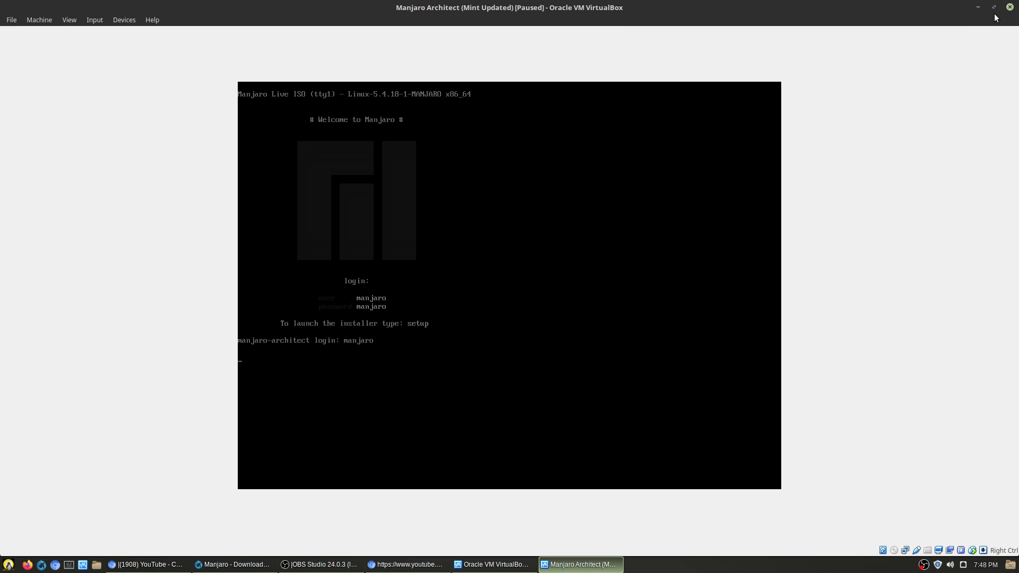
pyautogui.click(564, 313)
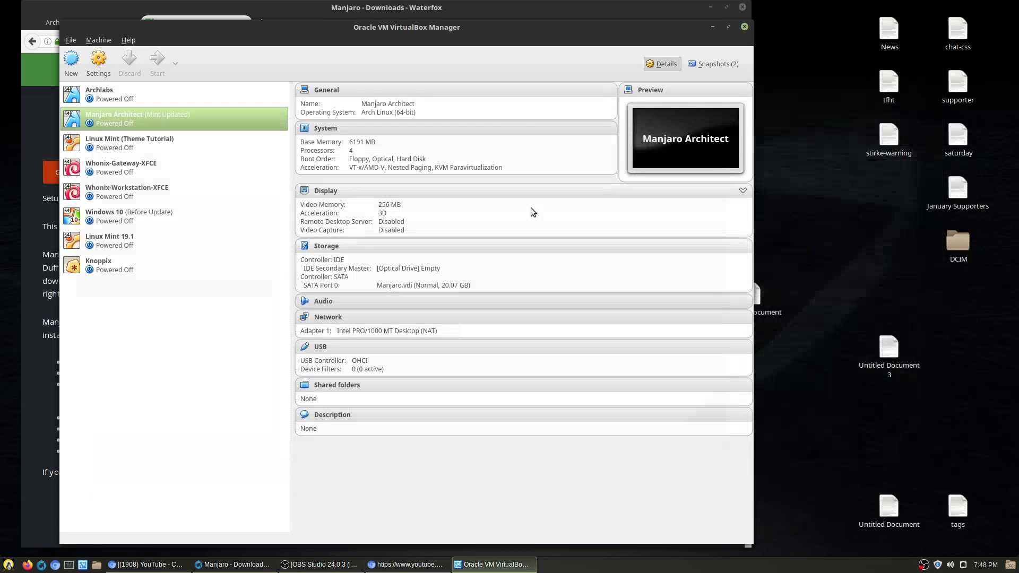
pyautogui.click(157, 61)
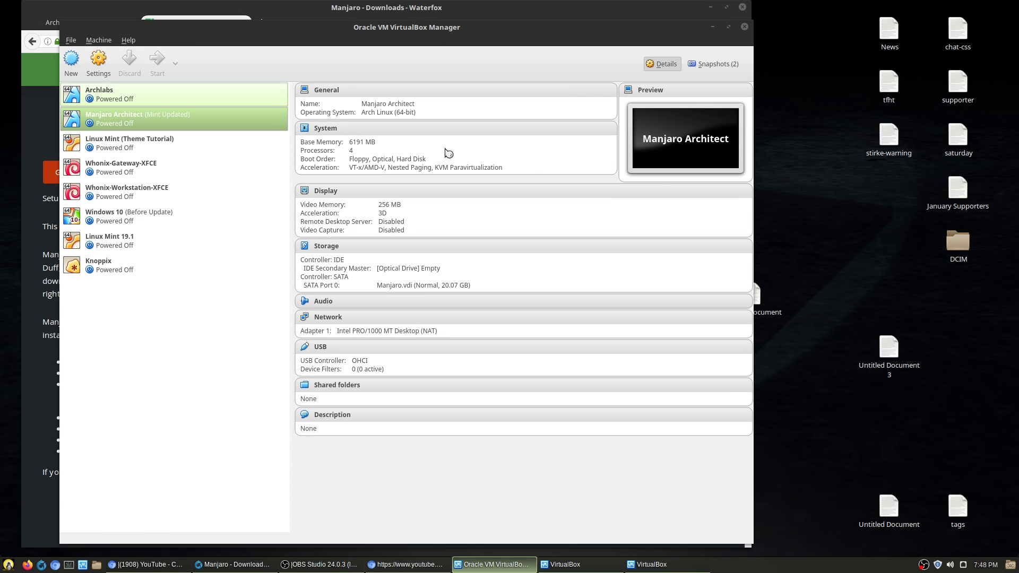
pyautogui.hotkey('ctrl', 'f')
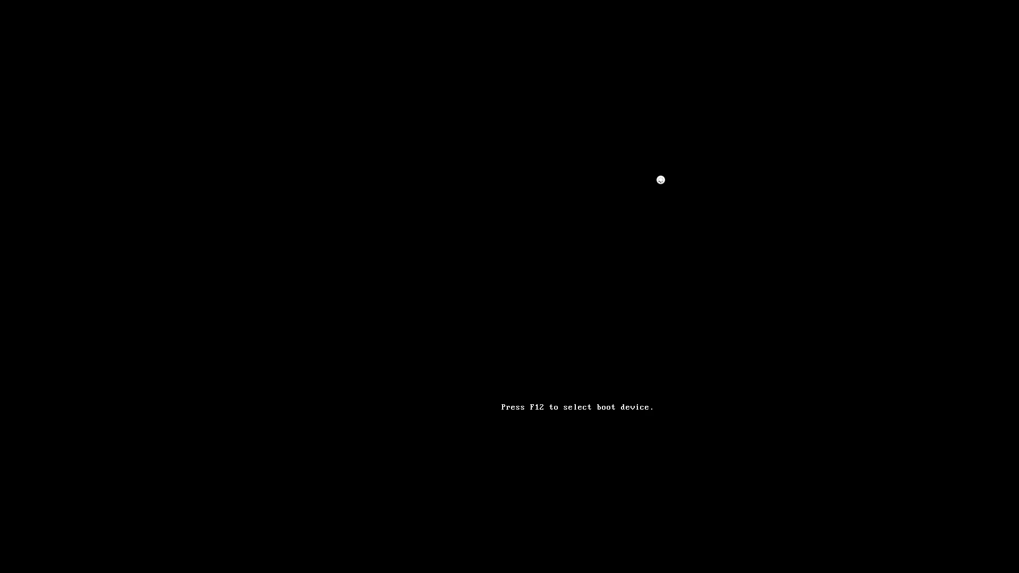